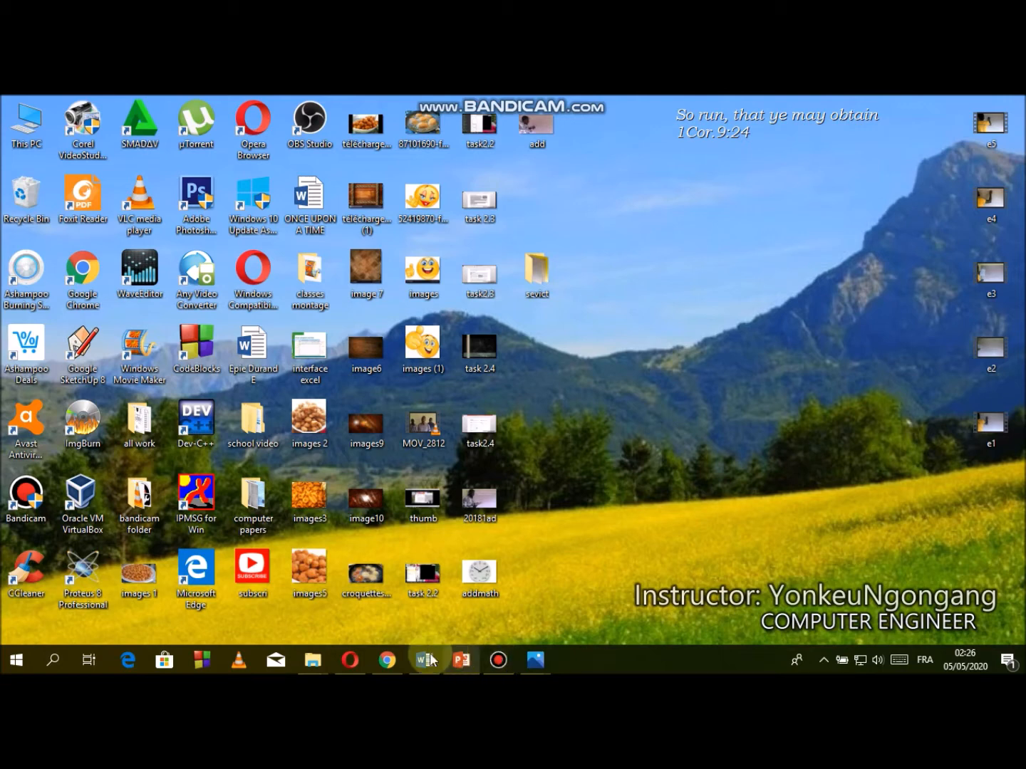
# Step: Bring up the 7.jpg image in Photos, examine the Task 3.2 table and instructions, and enlarge the window to full screen
pyautogui.moveTo(530, 657)
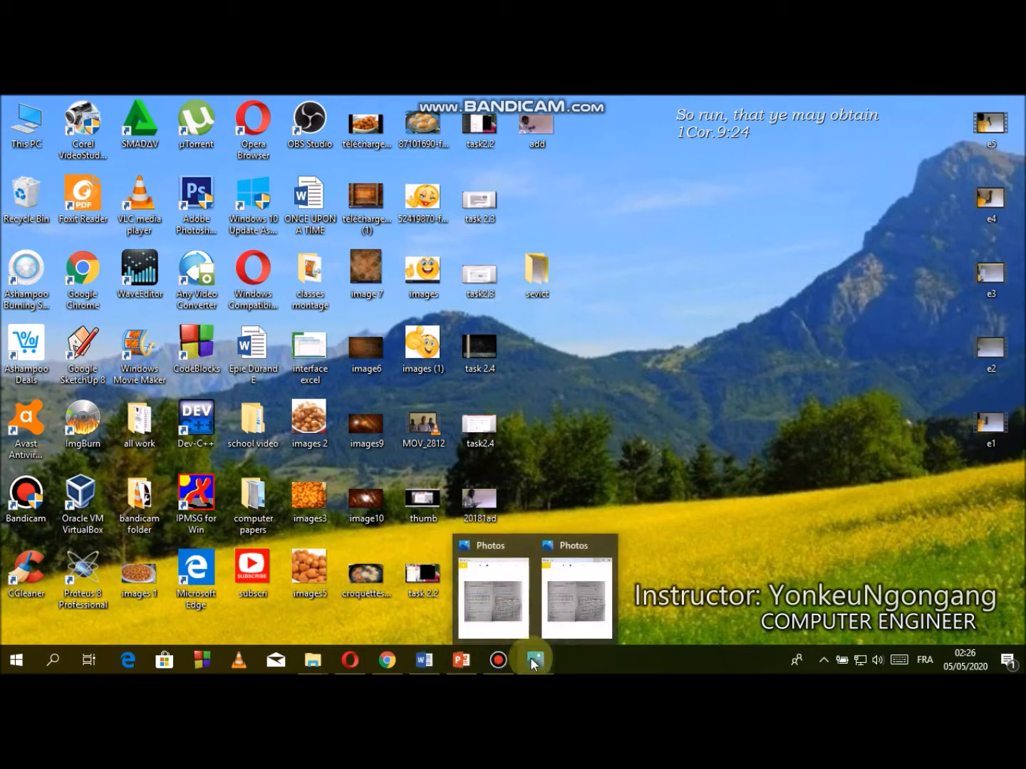
pyautogui.click(564, 598)
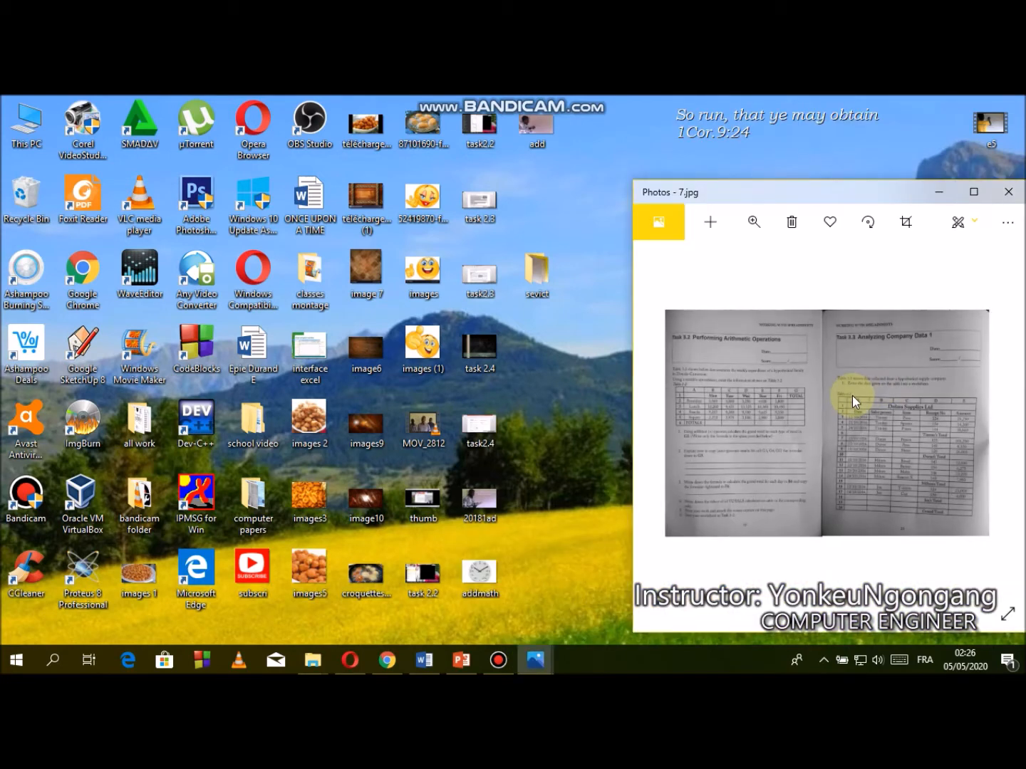
pyautogui.scroll(2, 852, 395)
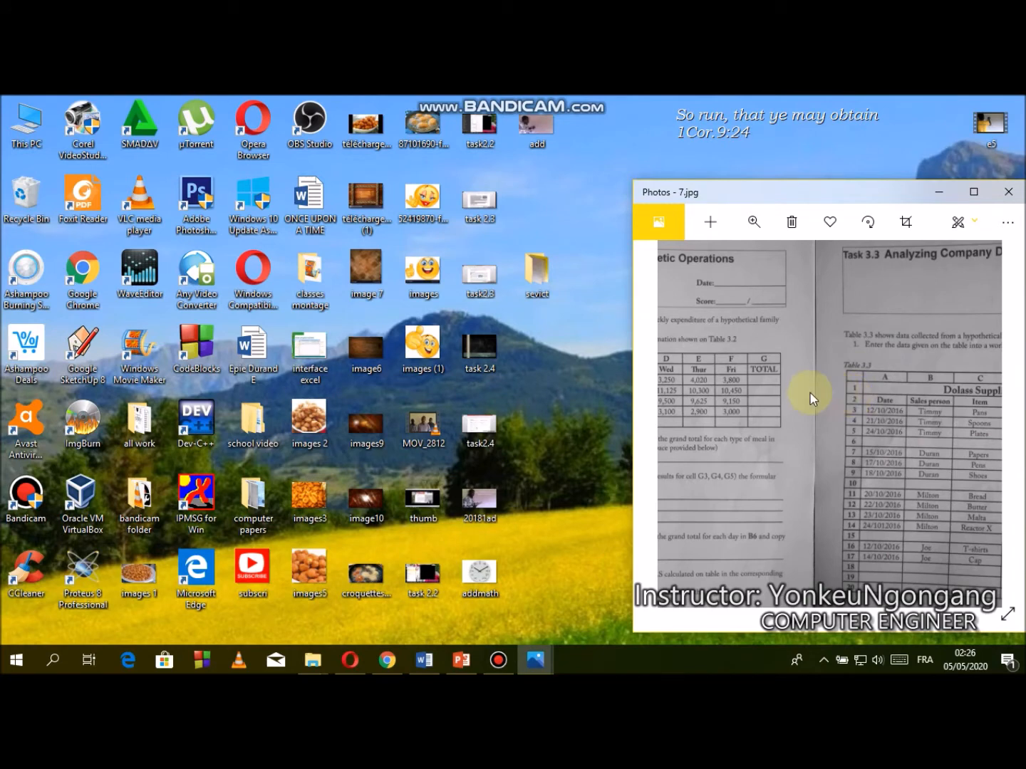
pyautogui.moveTo(810, 393); pyautogui.dragTo(973, 449)
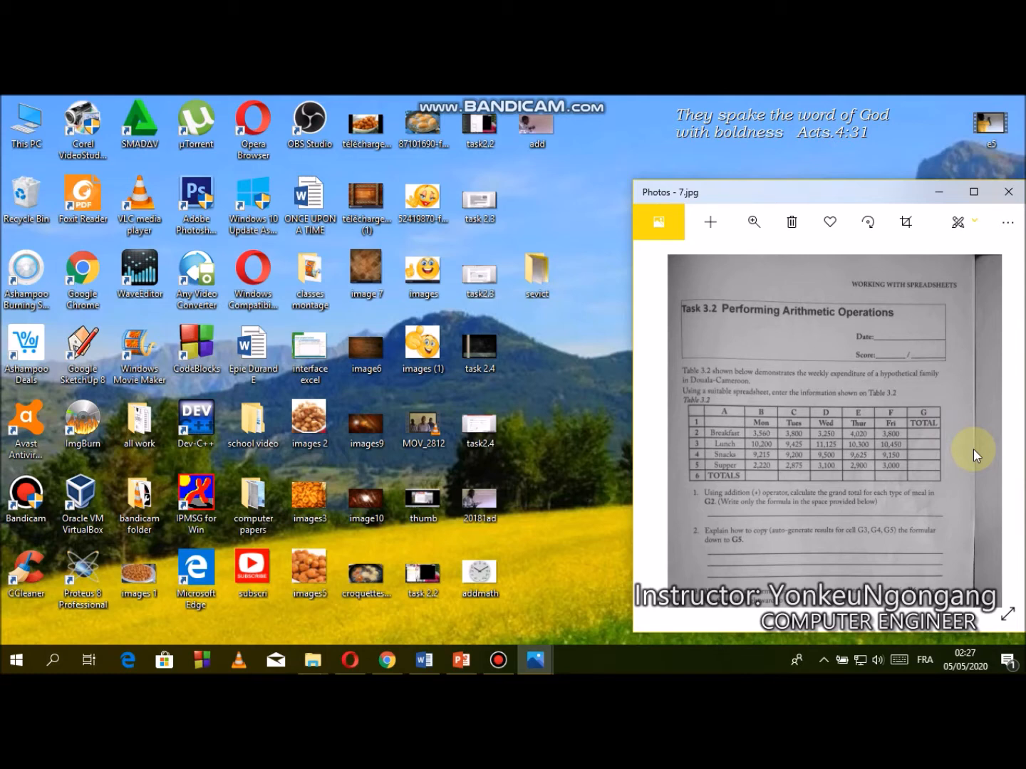
pyautogui.click(972, 196)
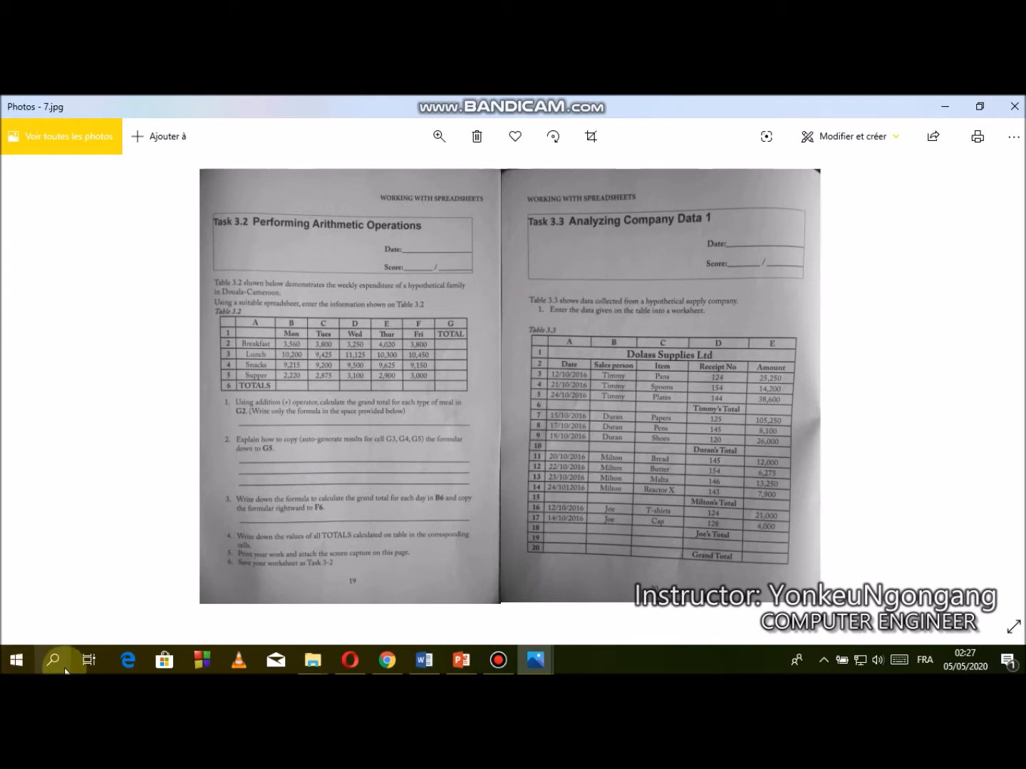
# Step: Launch Excel 2013 and create a blank workbook
pyautogui.click(42, 657)
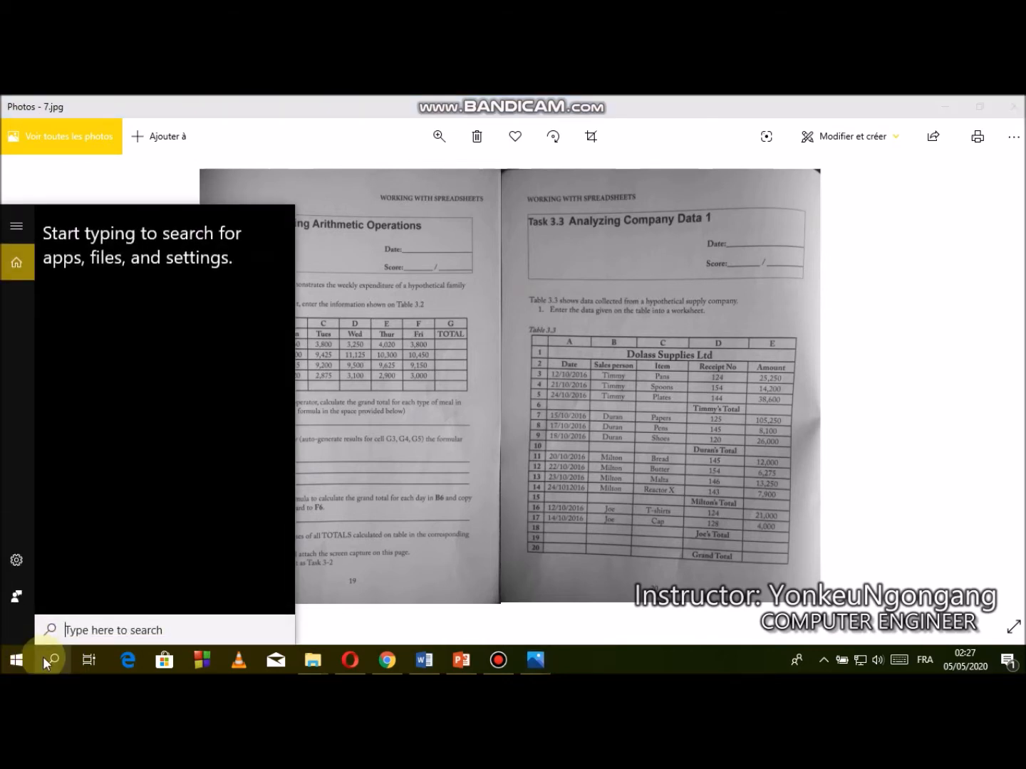
pyautogui.write('excel')
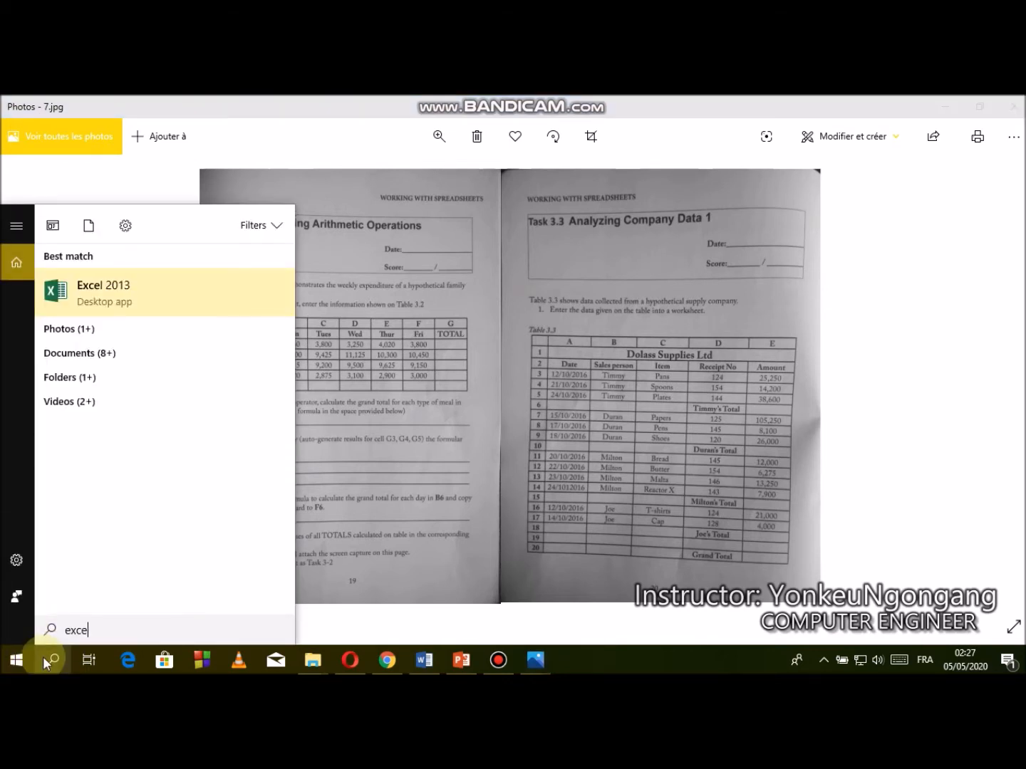
pyautogui.press('Return')
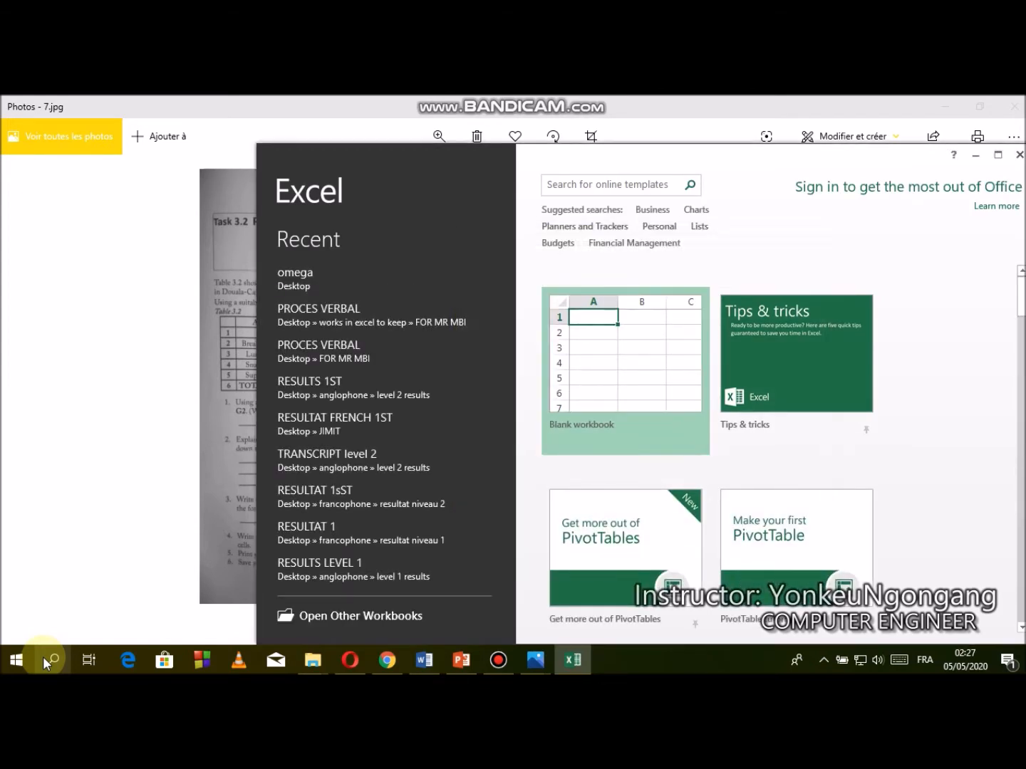
pyautogui.press('Return')
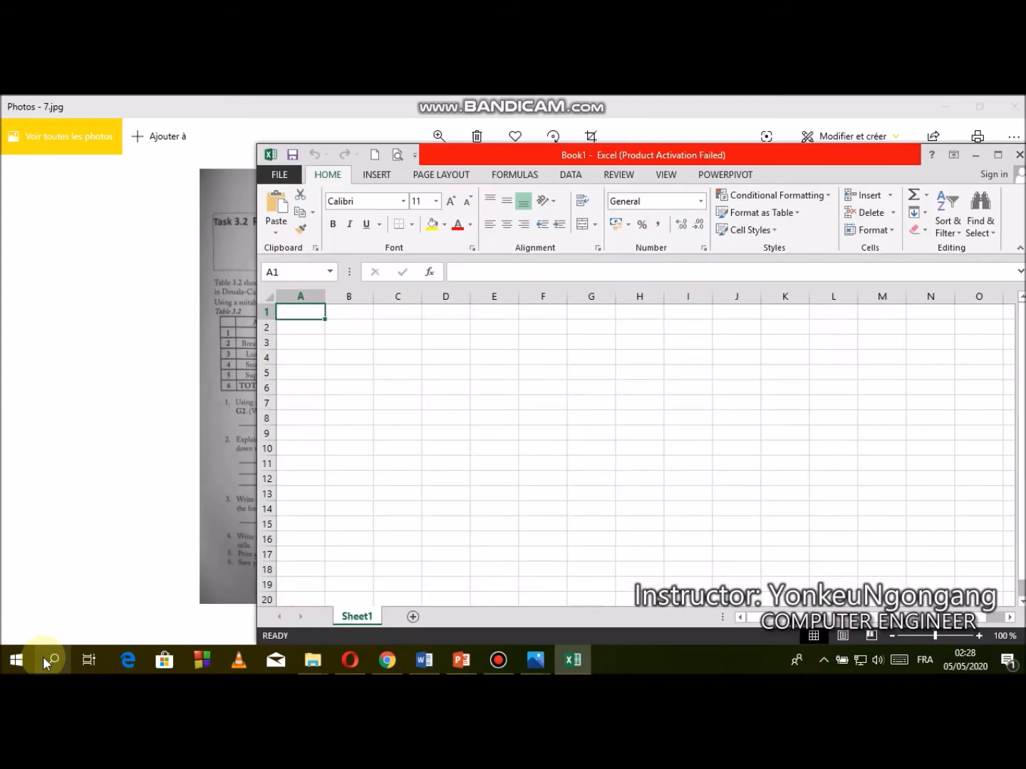
# Step: Reduce the Excel and Photos windows from full screen and narrow the workbook window so both fit beside each other
pyautogui.click(997, 157)
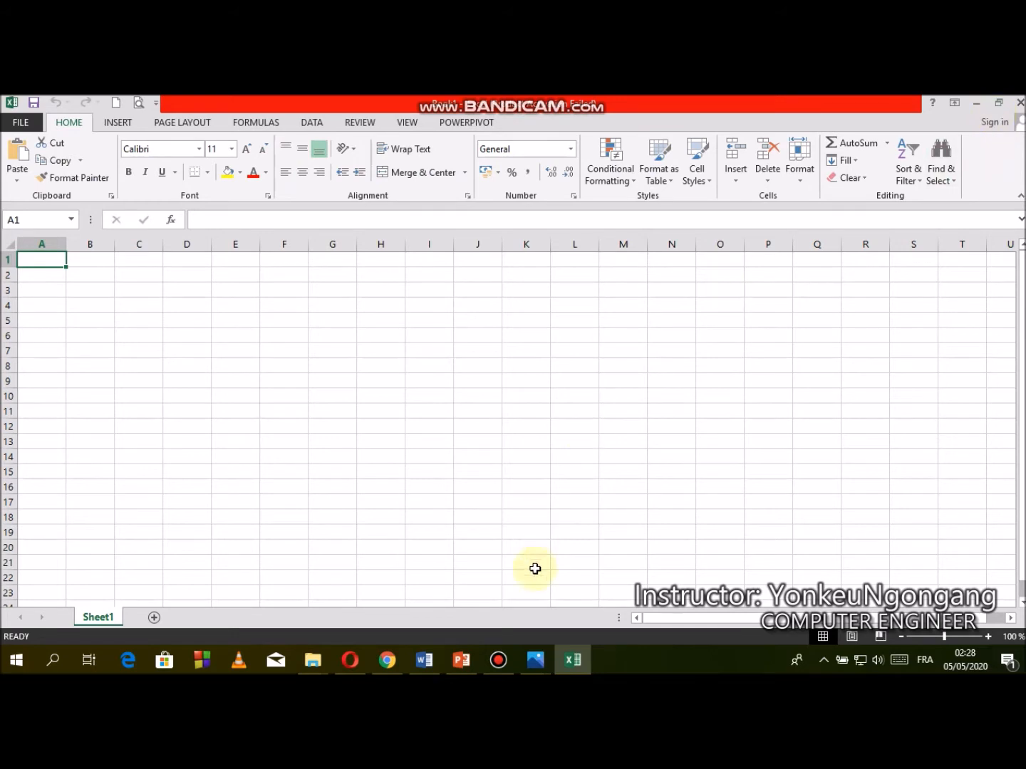
pyautogui.click(998, 105)
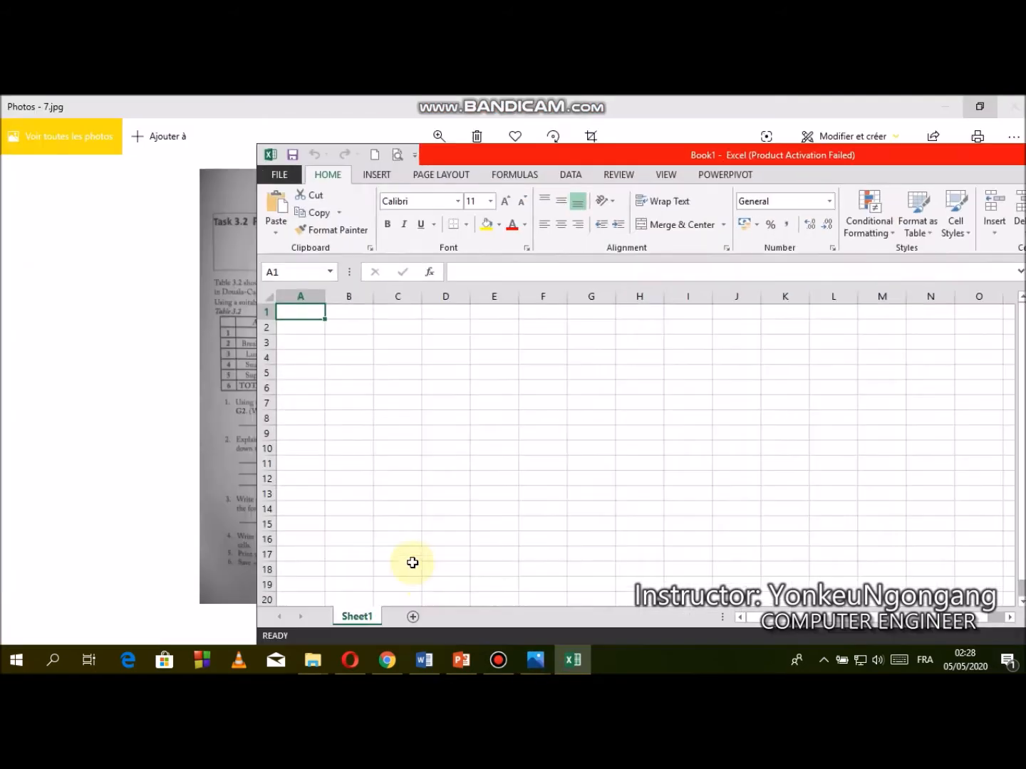
pyautogui.click(986, 101)
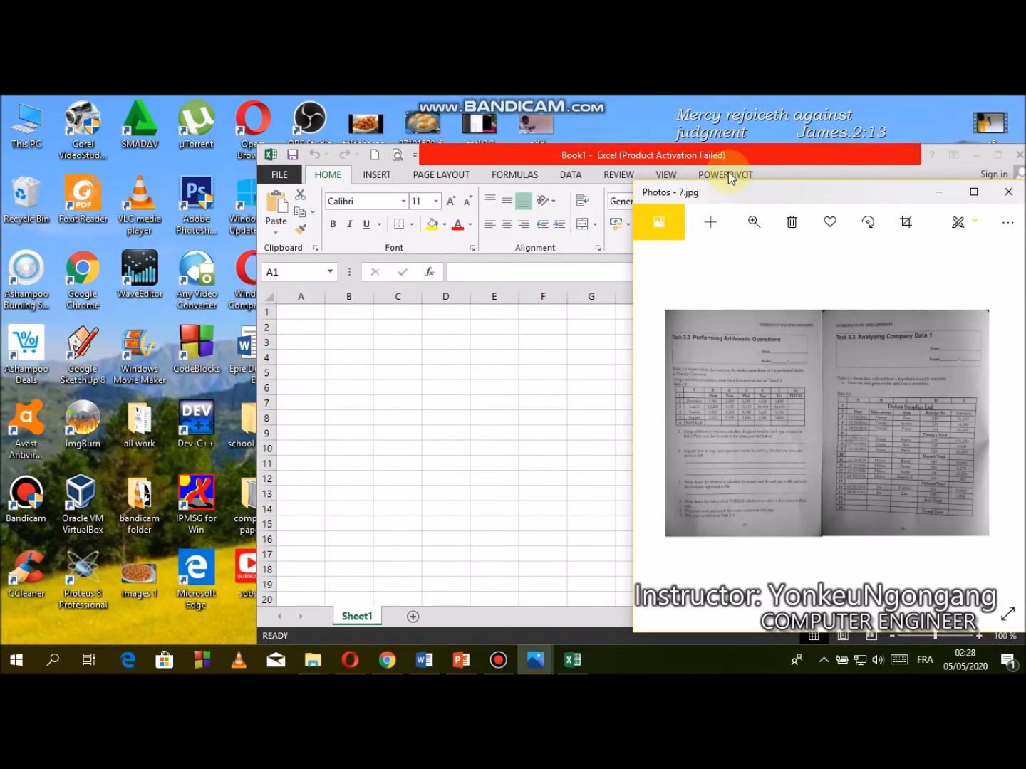
pyautogui.moveTo(694, 152); pyautogui.dragTo(371, 183)
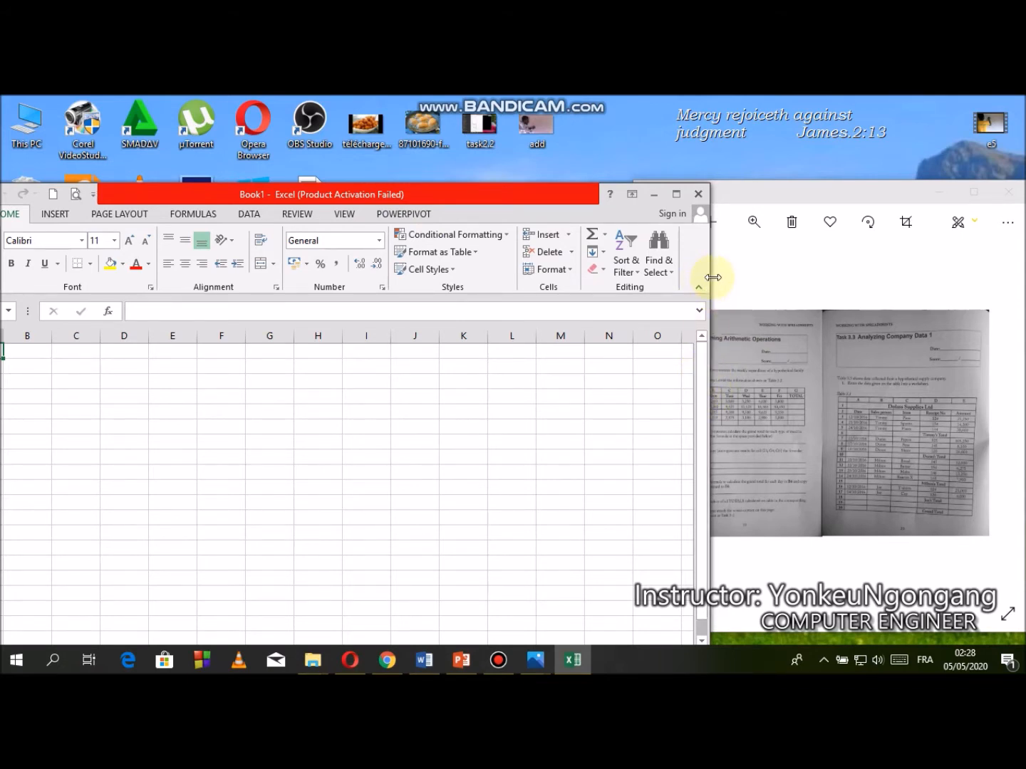
pyautogui.moveTo(709, 276); pyautogui.dragTo(499, 289)
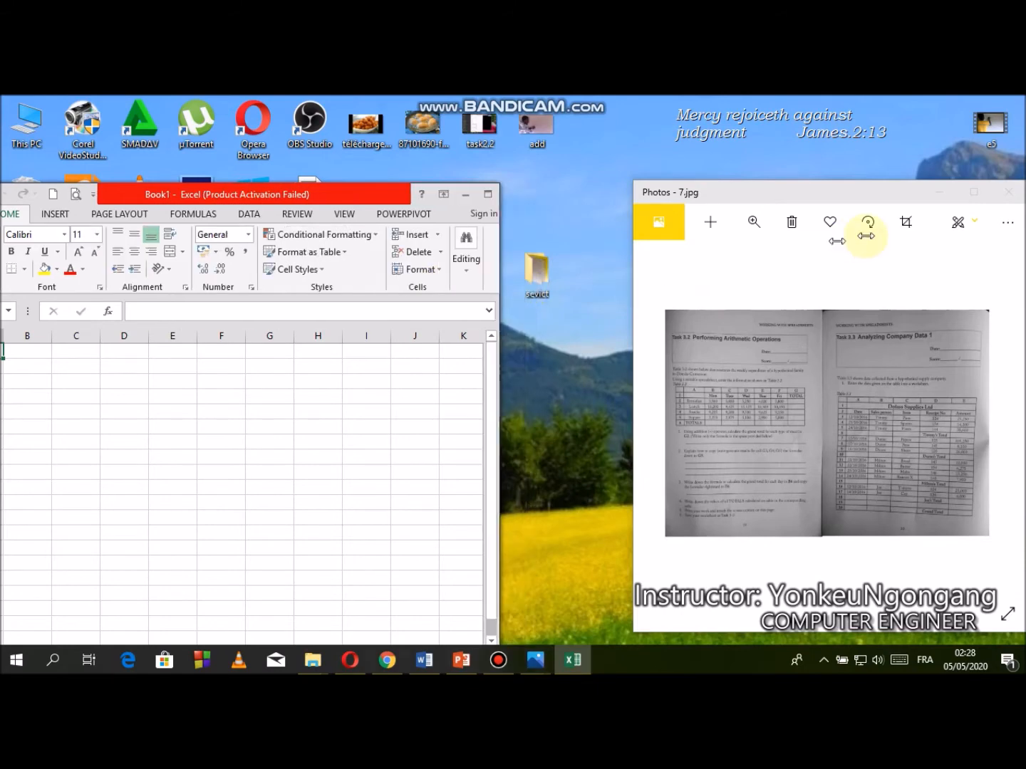
# Step: Zoom the photo in on the Task 3.2 page and reposition the Excel window beside it with column A in view
pyautogui.click(807, 425)
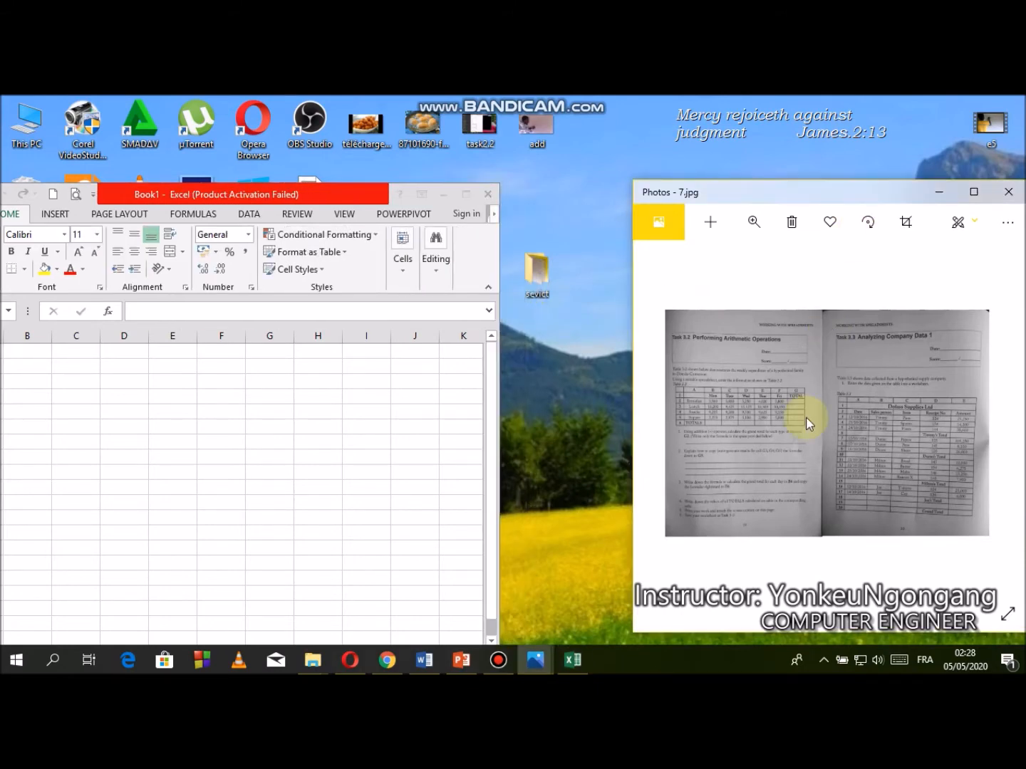
pyautogui.scroll(2, 807, 424)
pyautogui.moveTo(808, 424); pyautogui.dragTo(938, 424)
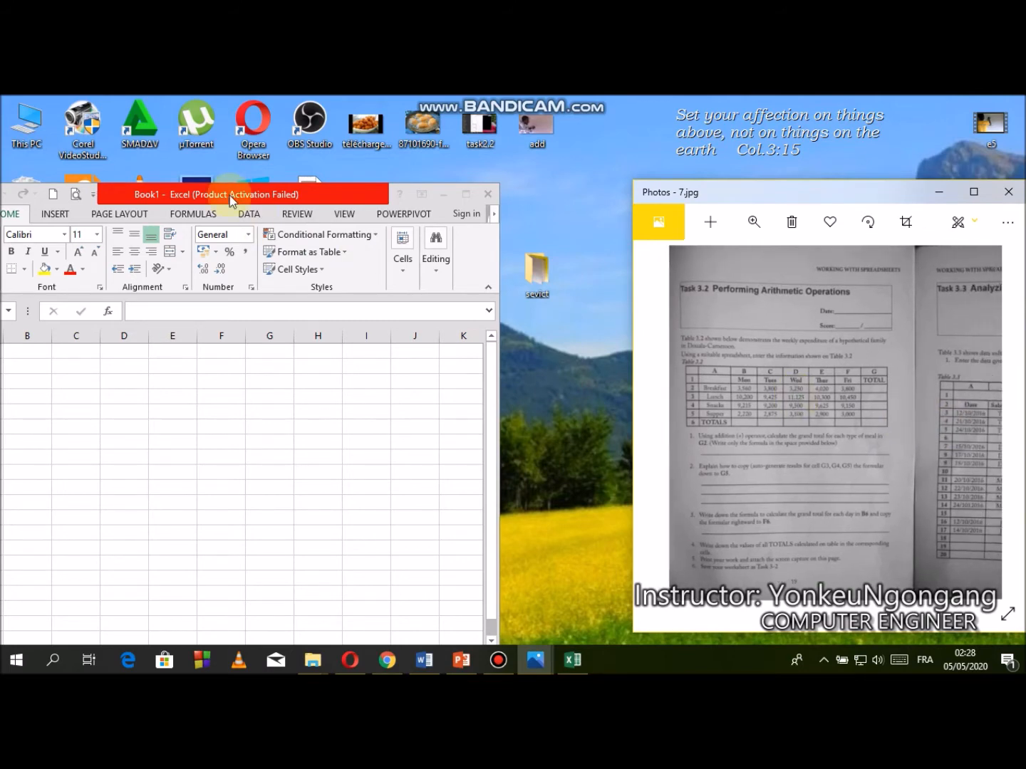
pyautogui.moveTo(229, 195); pyautogui.dragTo(348, 177)
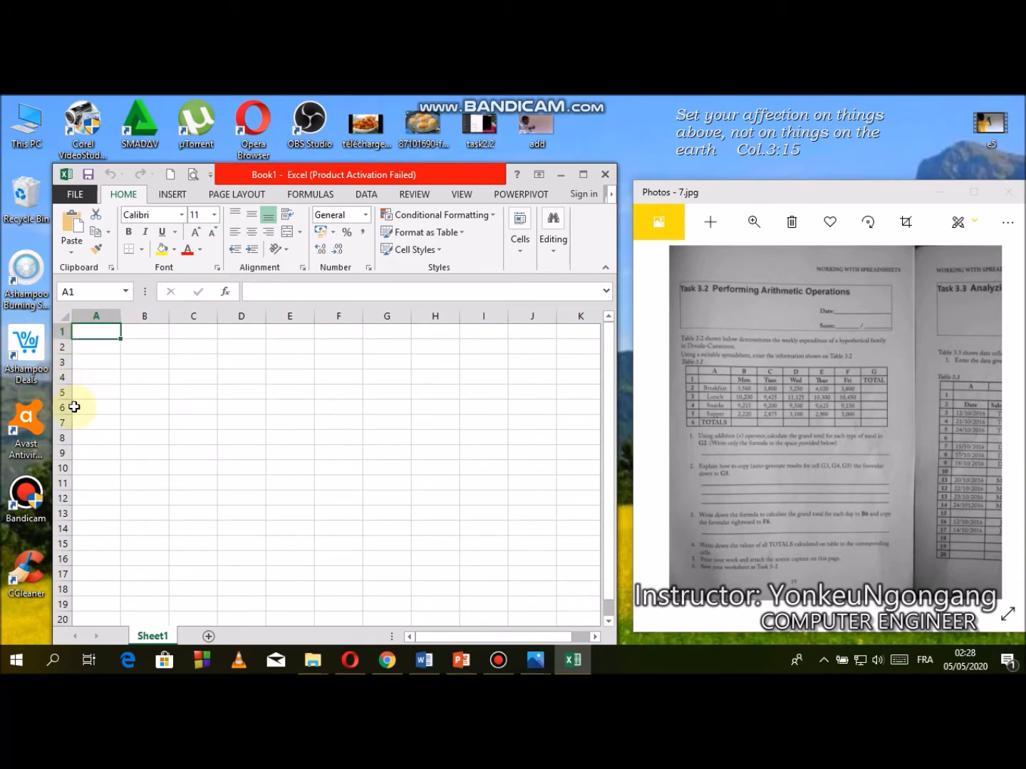
# Step: Enter the column headings Mon, Tues, Wed, Thur, Fri and TOTAL in cells B1 to G1
pyautogui.click(144, 331)
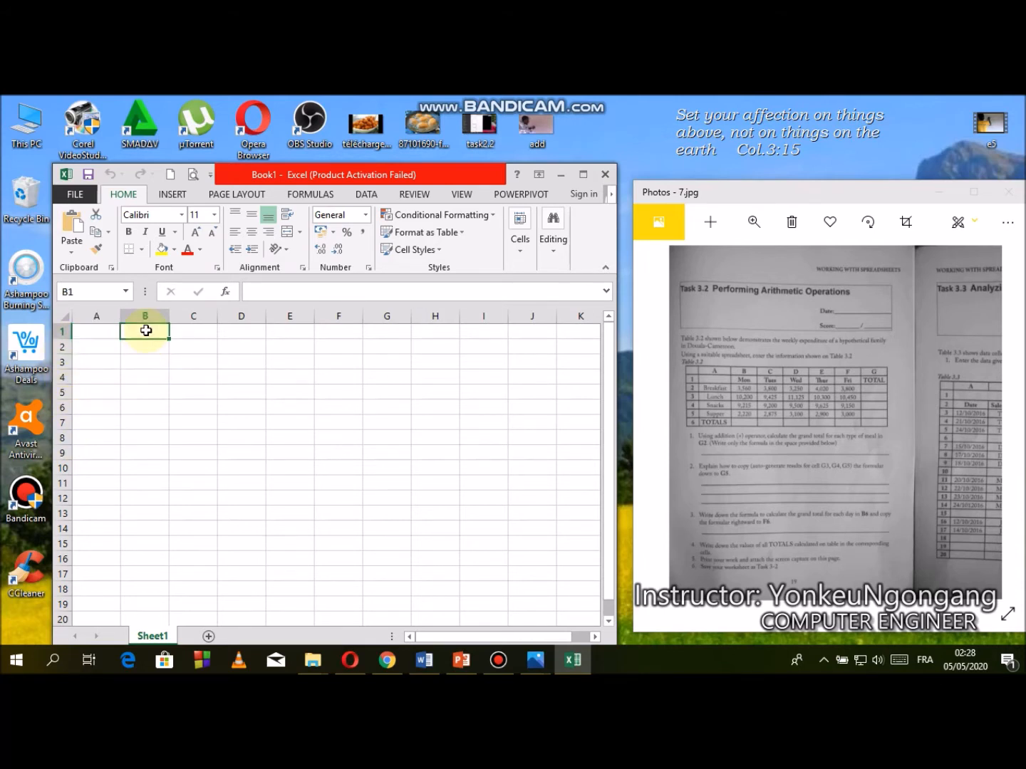
pyautogui.write('Mon')
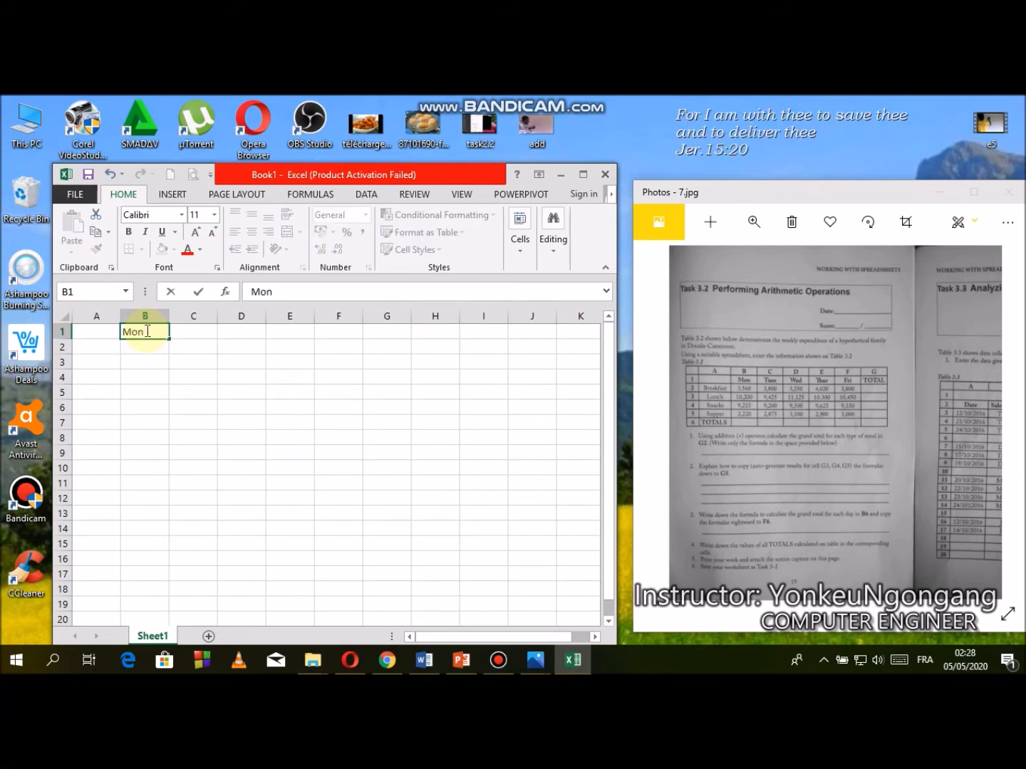
pyautogui.press('Tab')
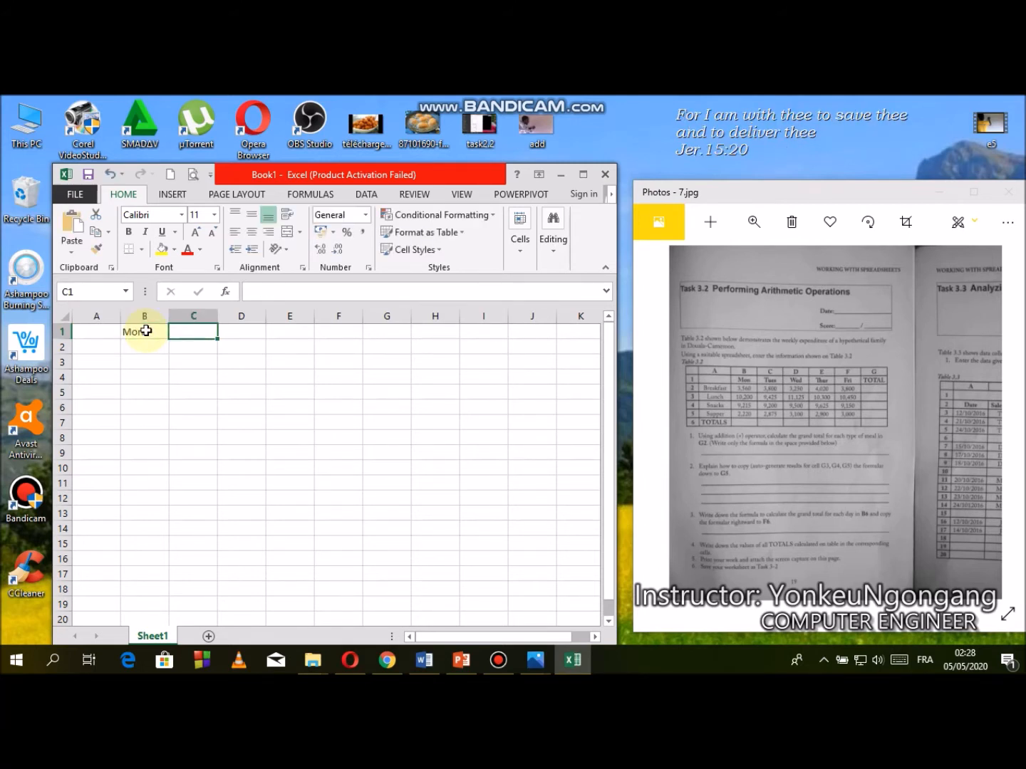
pyautogui.write('Tues')
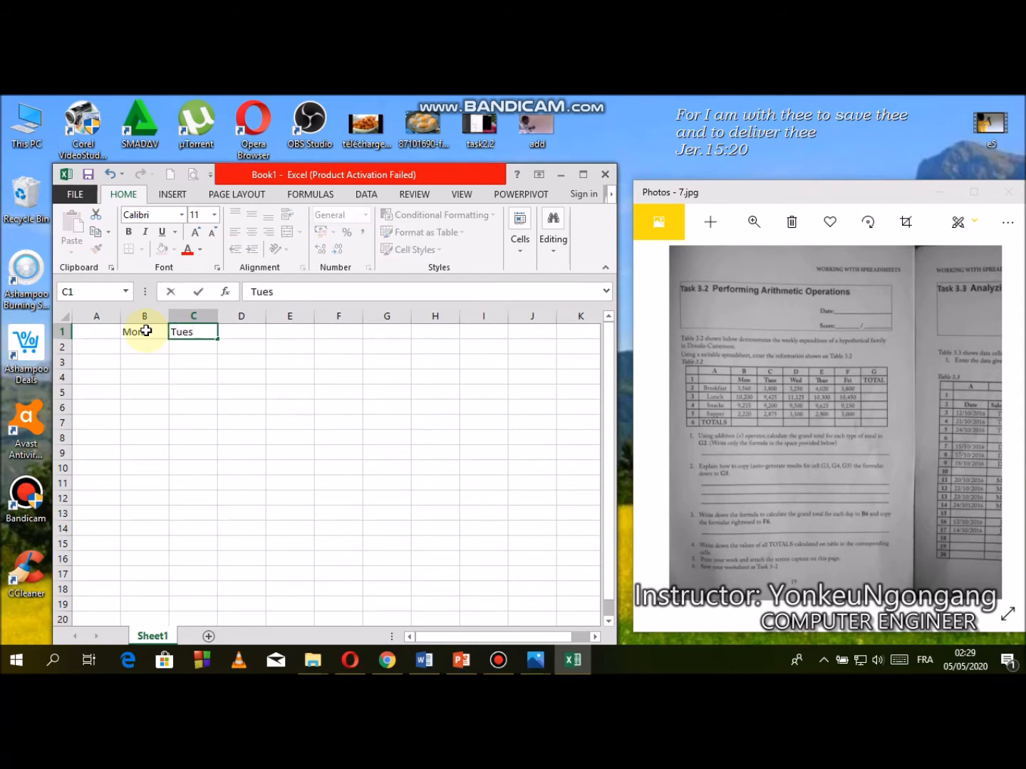
pyautogui.press('Tab')
pyautogui.write('W')
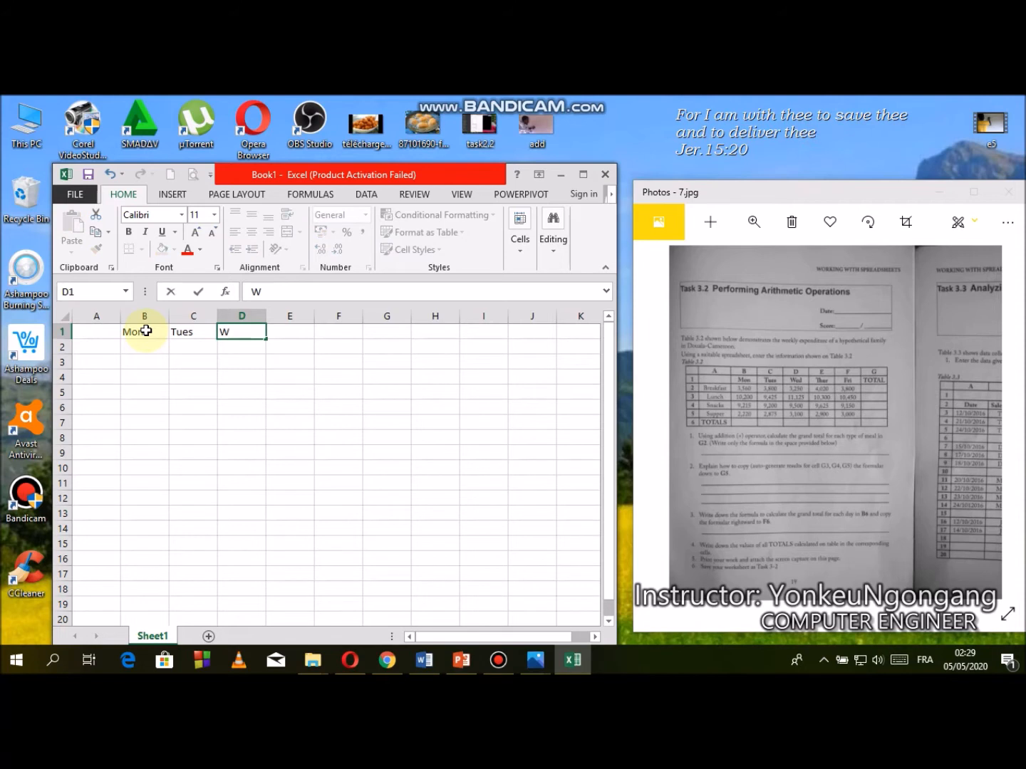
pyautogui.write('ed')
pyautogui.press('Tab')
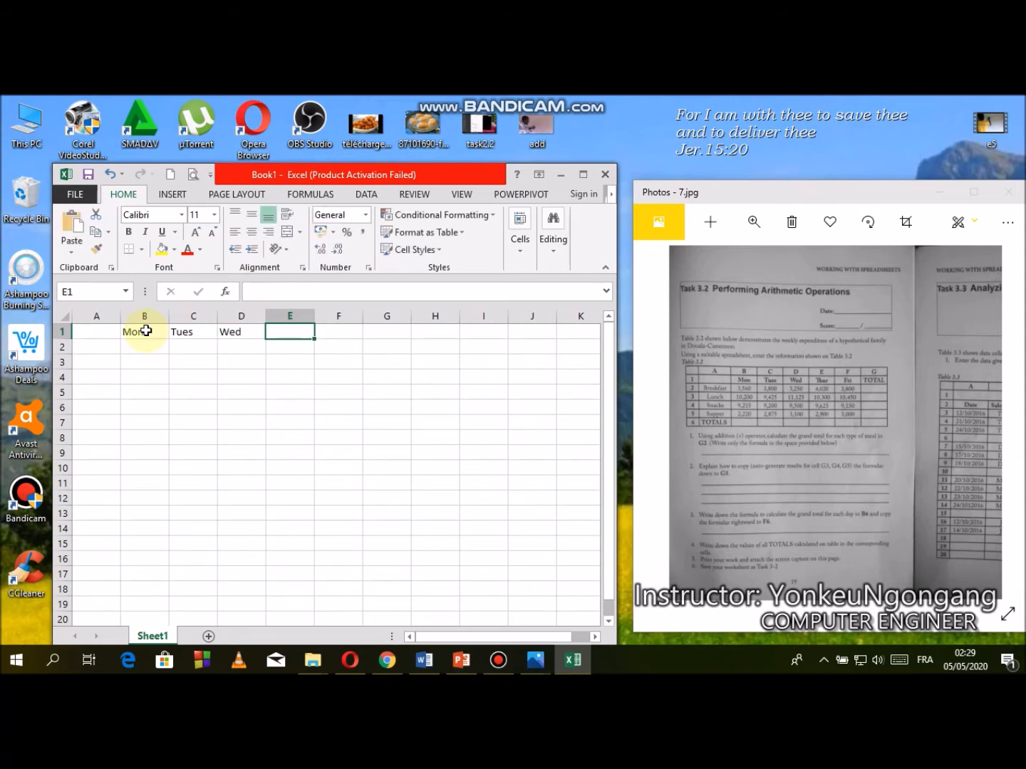
pyautogui.write('Thur')
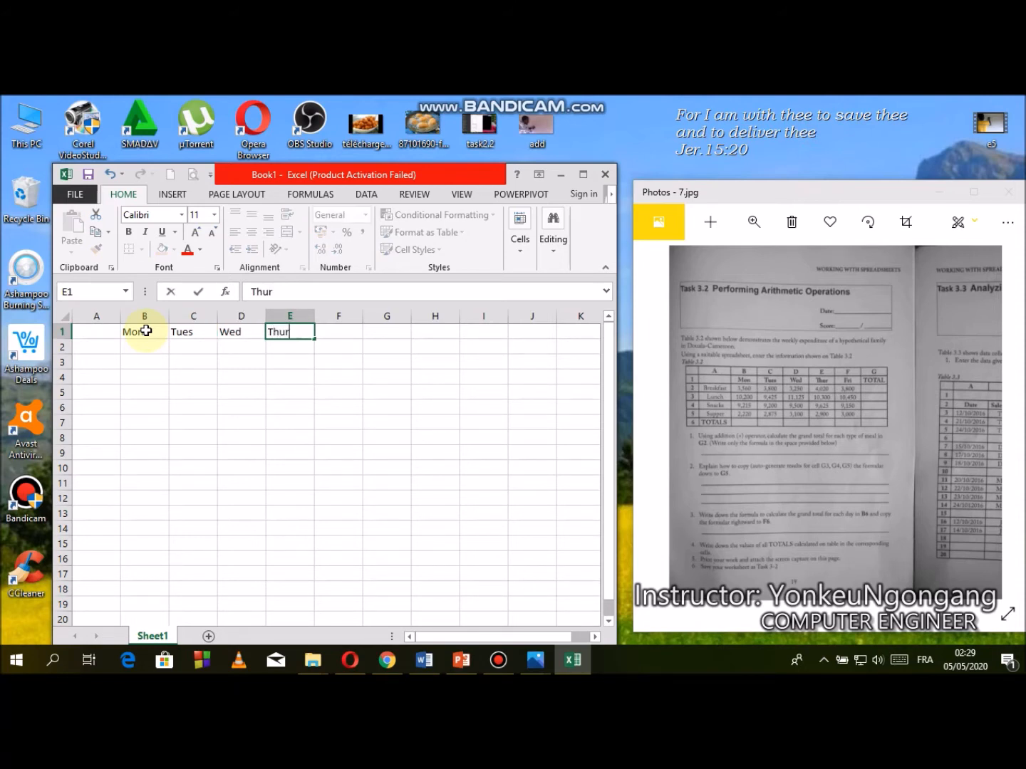
pyautogui.press('Tab')
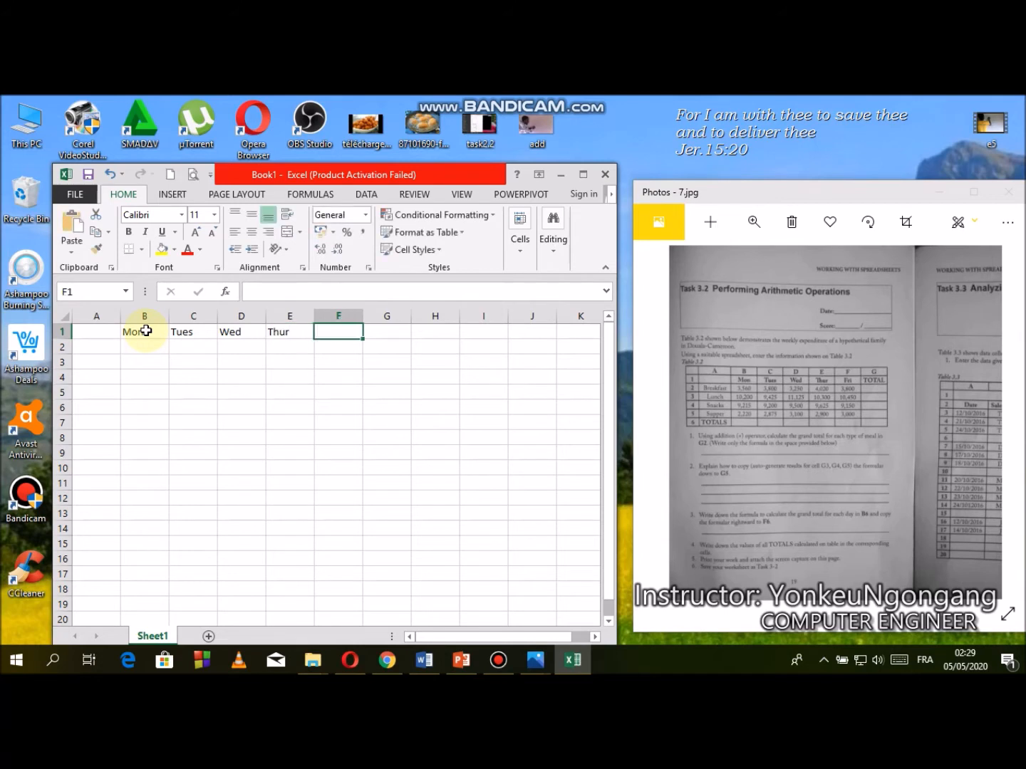
pyautogui.write('Fri')
pyautogui.press('Tab')
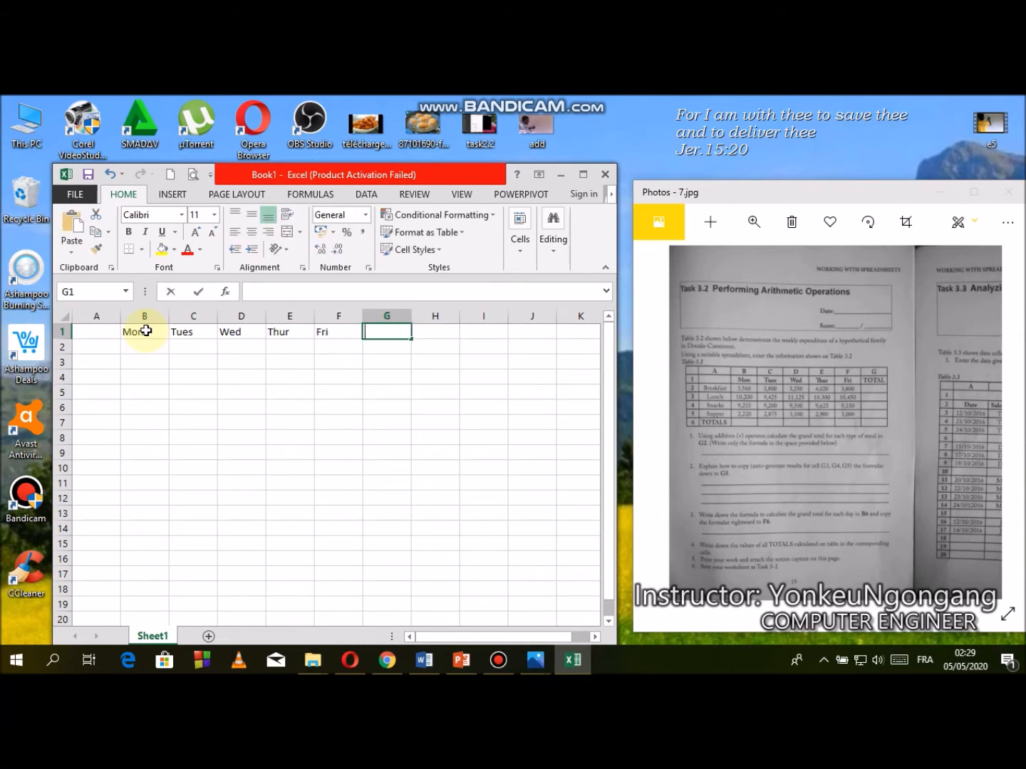
pyautogui.write('TOTAL')
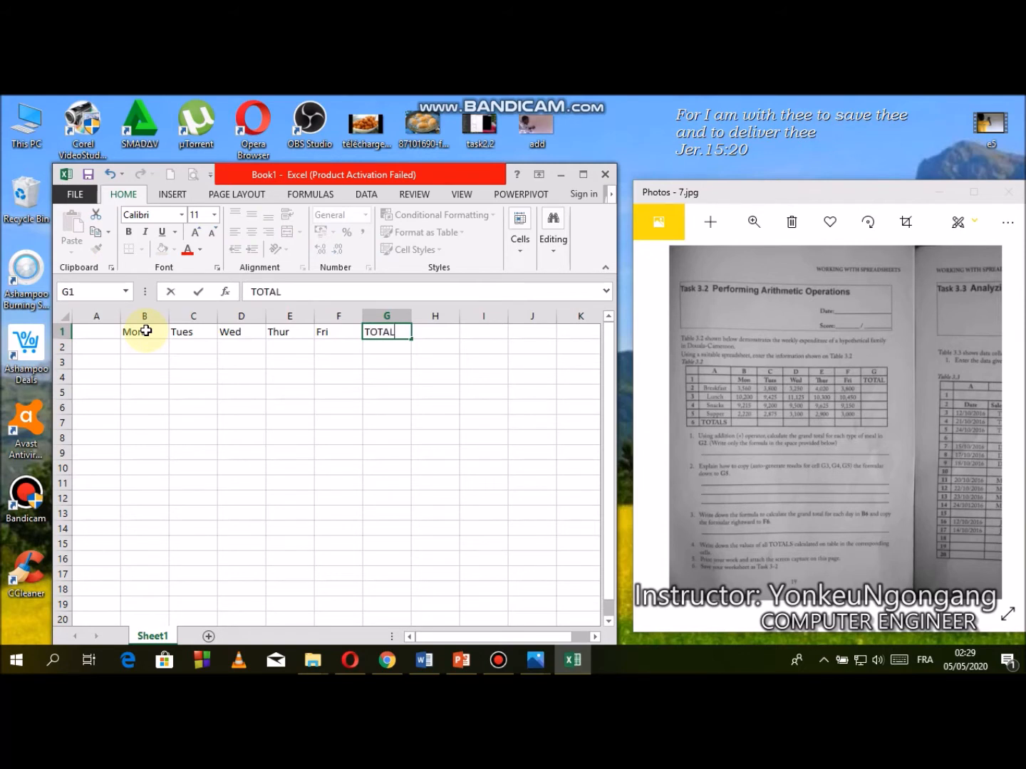
# Step: Enter the row label Breakfast in cell A2, correcting its capitalization
pyautogui.click(94, 345)
pyautogui.write('brea')
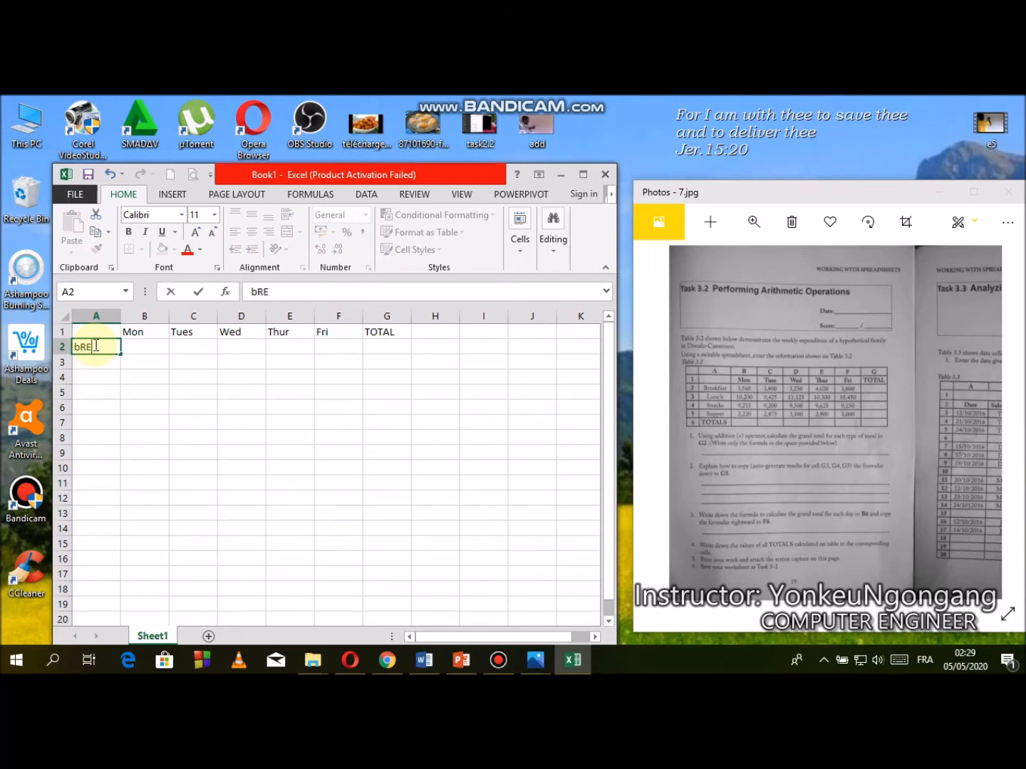
pyautogui.press('BackSpace')
pyautogui.press('BackSpace')
pyautogui.press('BackSpace')
pyautogui.press('BackSpace')
pyautogui.write('Breakfast')
pyautogui.press('Return')
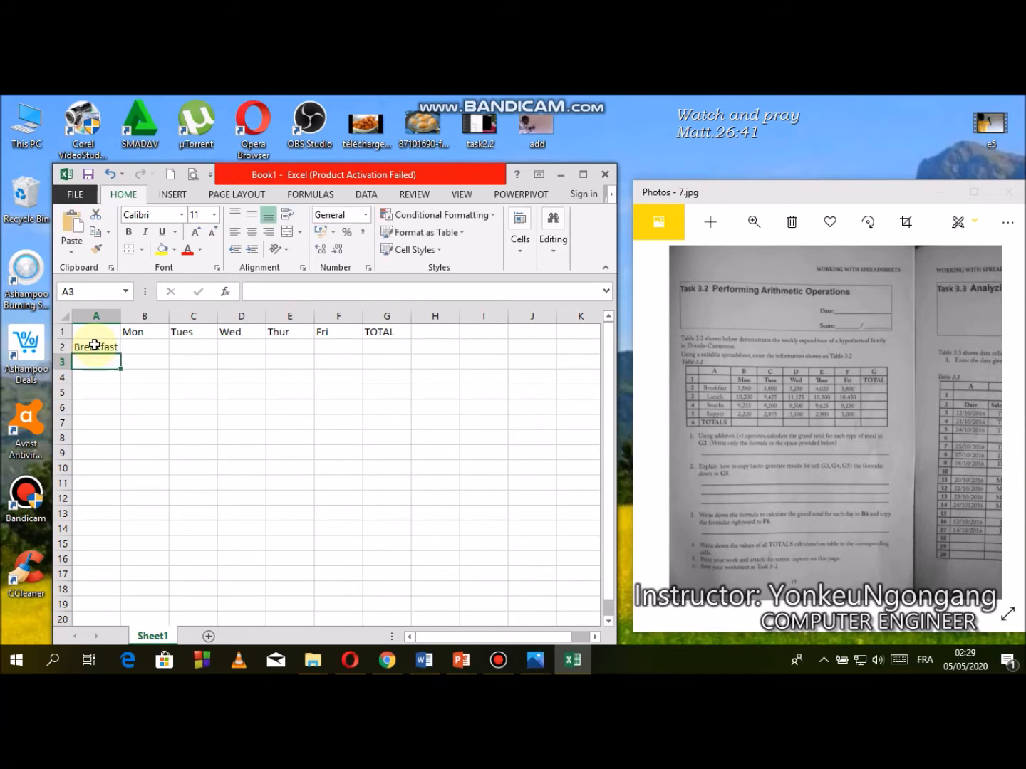
# Step: Enter the row labels Lunch, Snacks, Supper and TOTALS in cells A3 to A6
pyautogui.press('BackSpace')
pyautogui.press('BackSpace')
pyautogui.write('Lunch')
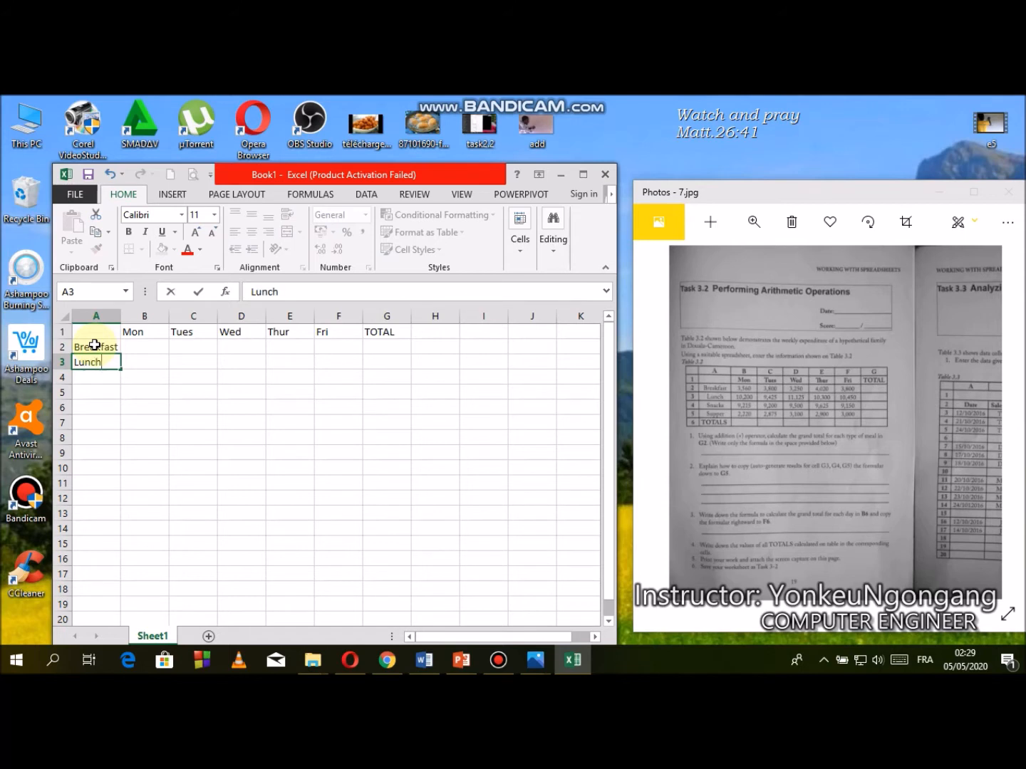
pyautogui.press('Return')
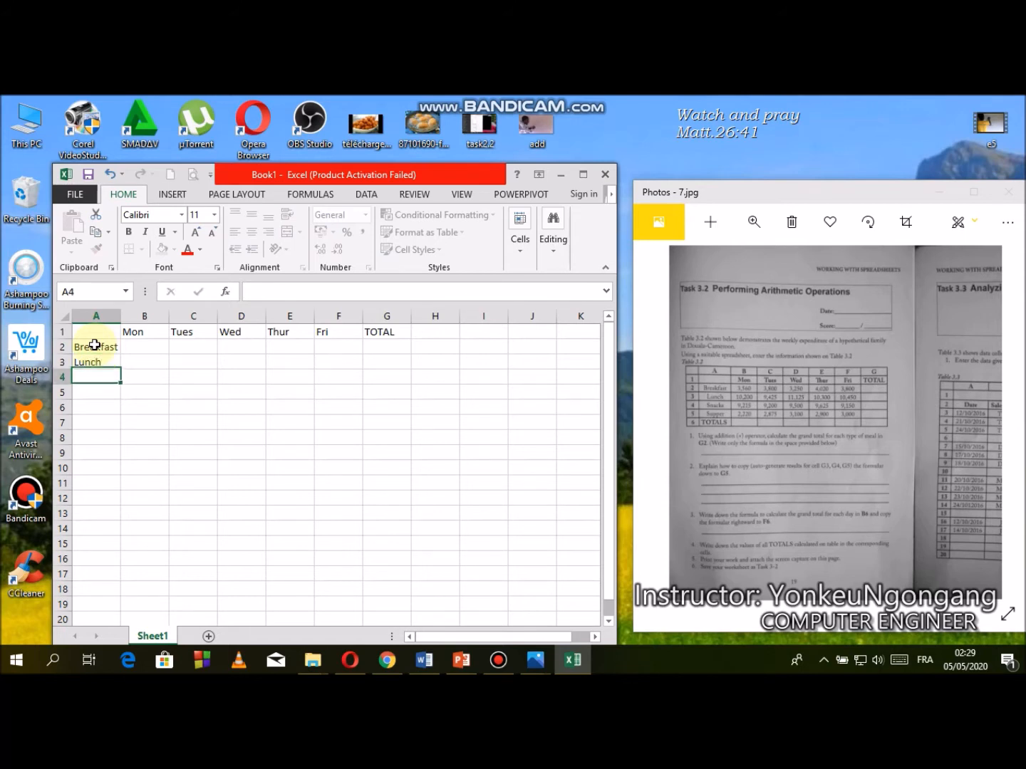
pyautogui.write('Snacks')
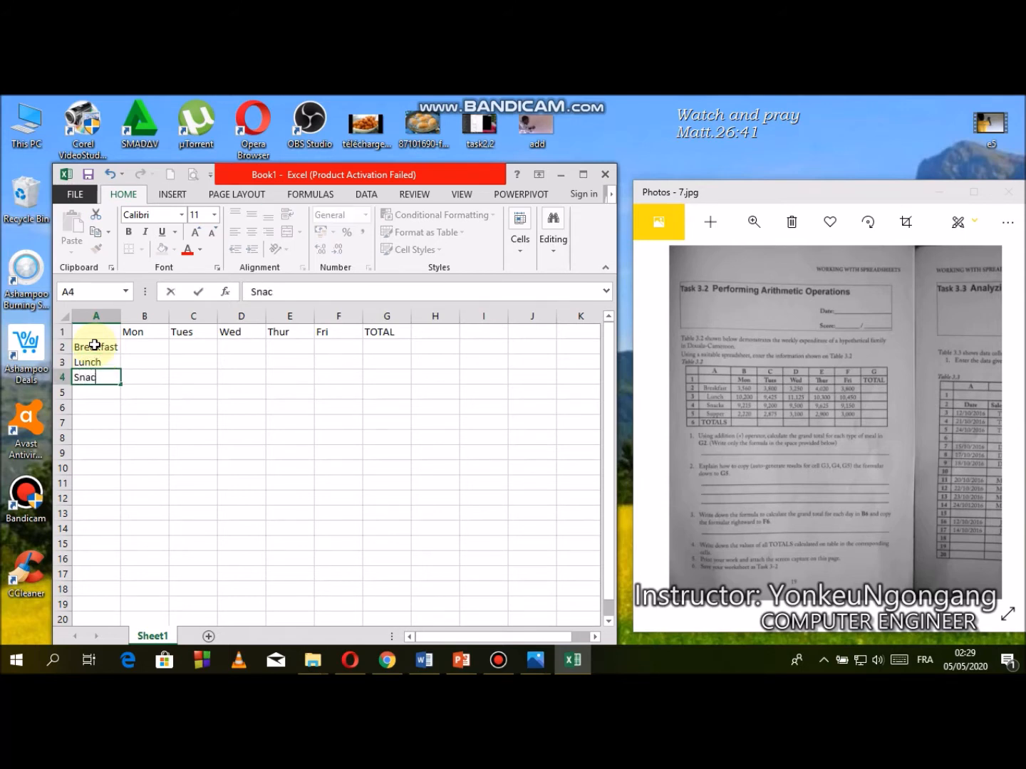
pyautogui.press('Return')
pyautogui.write('Supper')
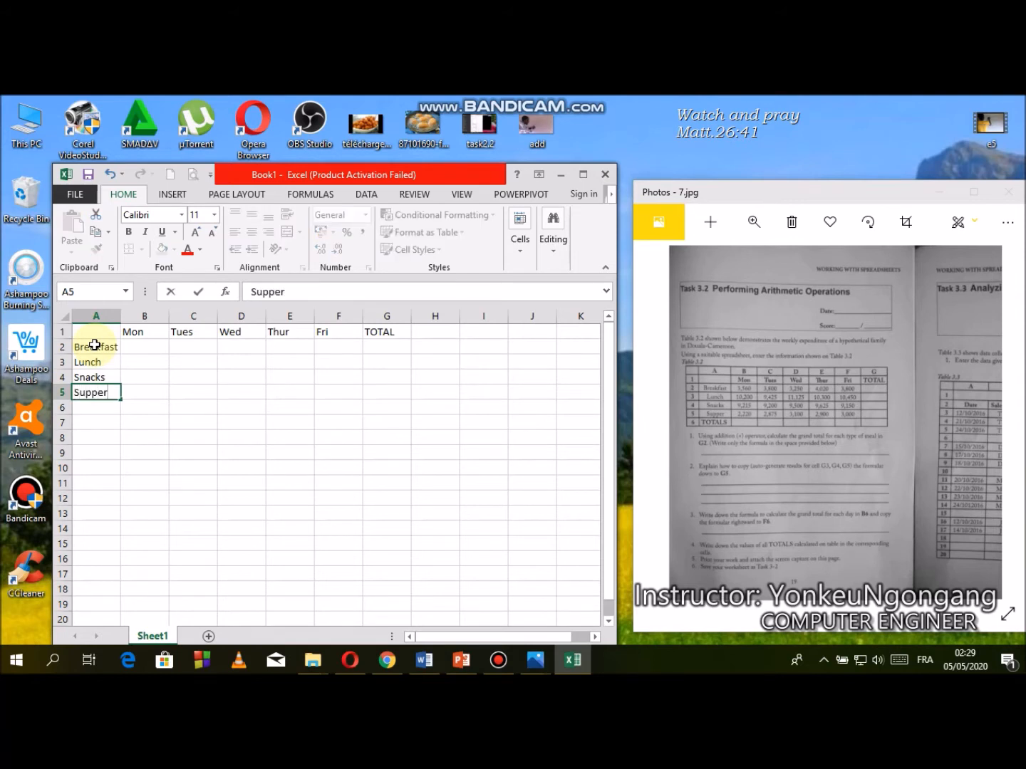
pyautogui.press('Return')
pyautogui.write('TOTALS')
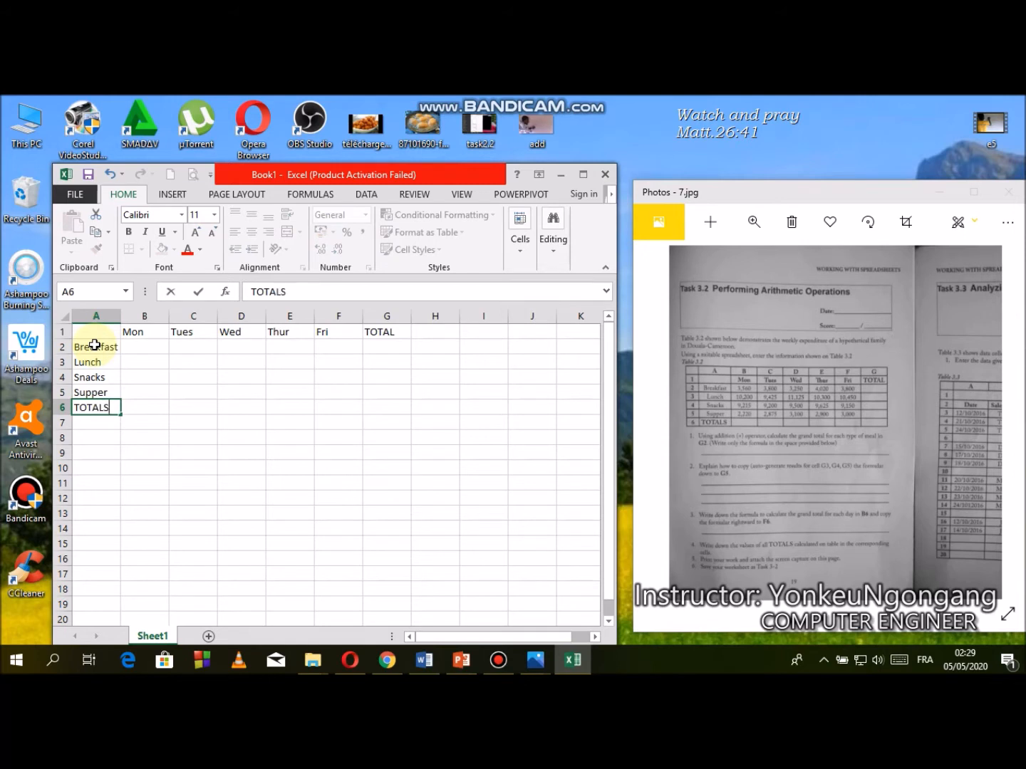
pyautogui.click(154, 360)
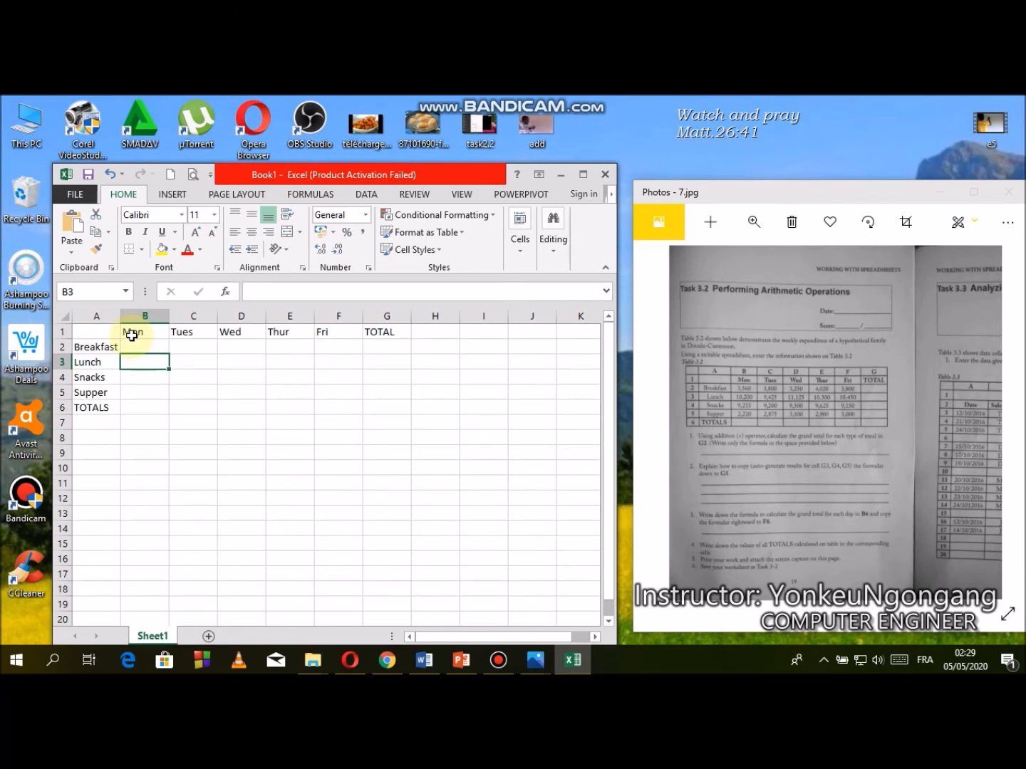
# Step: Center and bold the column headings in B1 to G1 and the TOTALS label in A6
pyautogui.moveTo(131, 336); pyautogui.dragTo(378, 328)
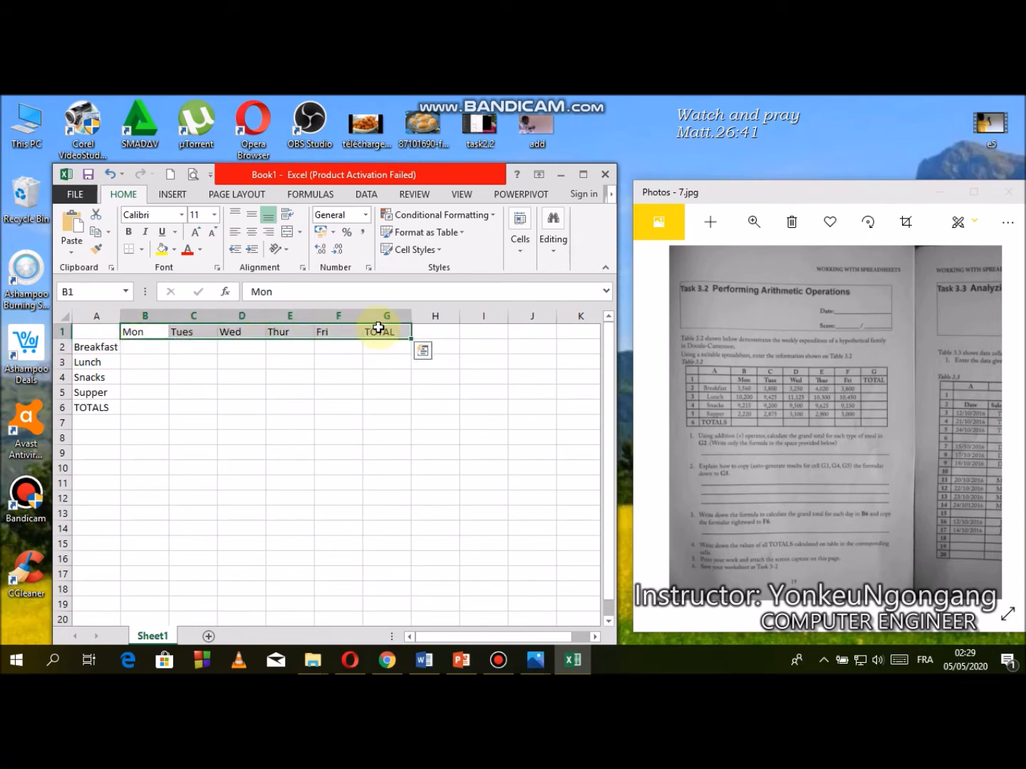
pyautogui.click(252, 233)
pyautogui.click(128, 233)
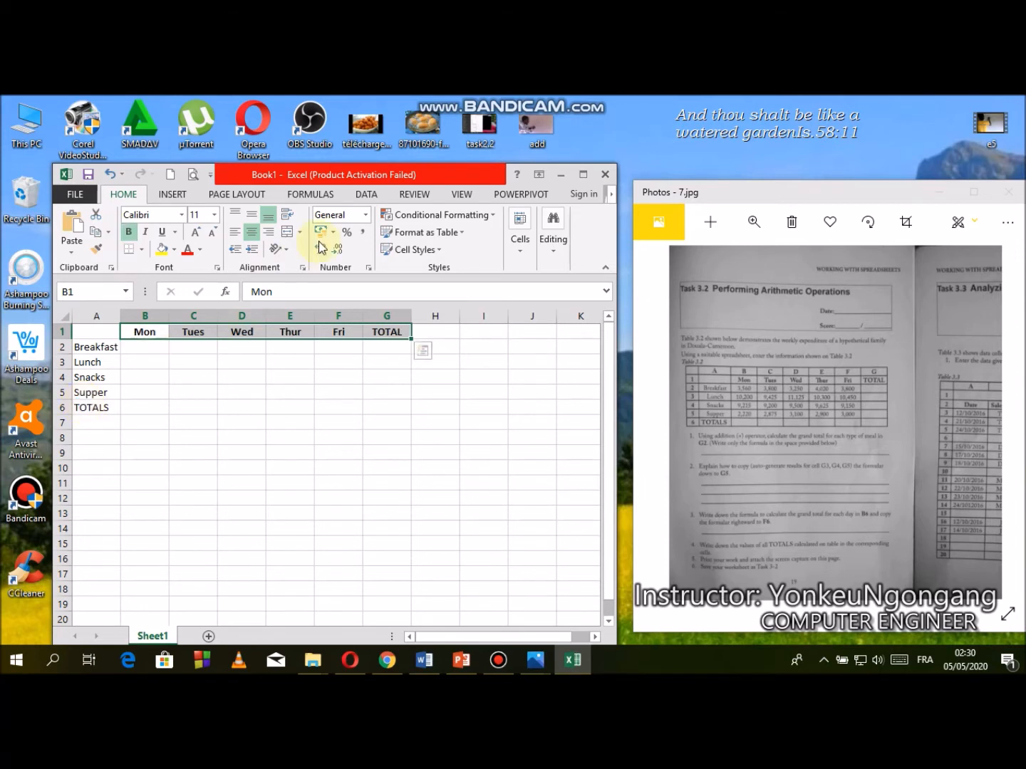
pyautogui.click(100, 410)
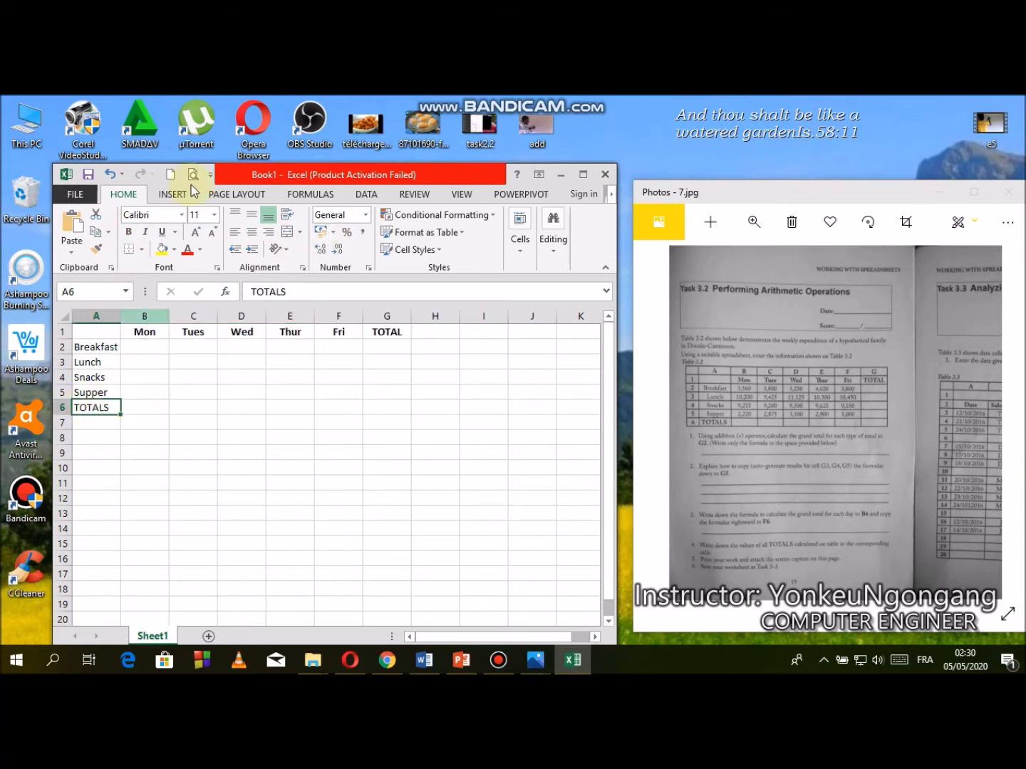
pyautogui.click(133, 232)
pyautogui.click(254, 233)
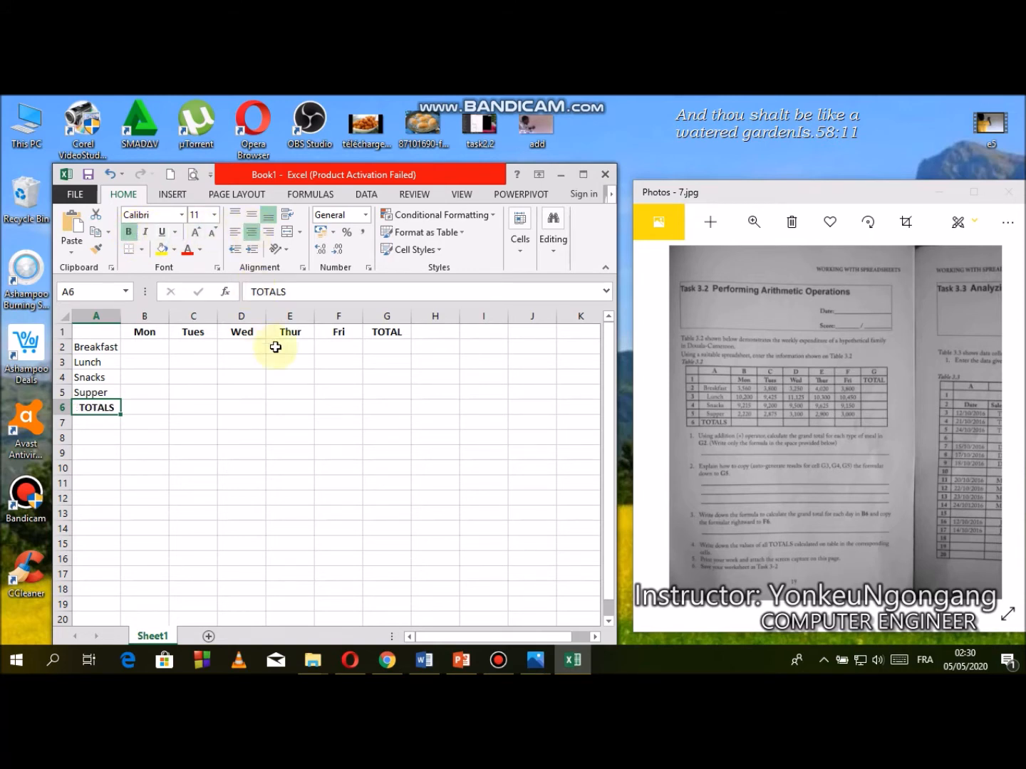
# Step: Enter the Breakfast amounts 3560, 3800, 2350, 4020 and 3800 for Mon to Fri in cells B2 to F2
pyautogui.click(158, 343)
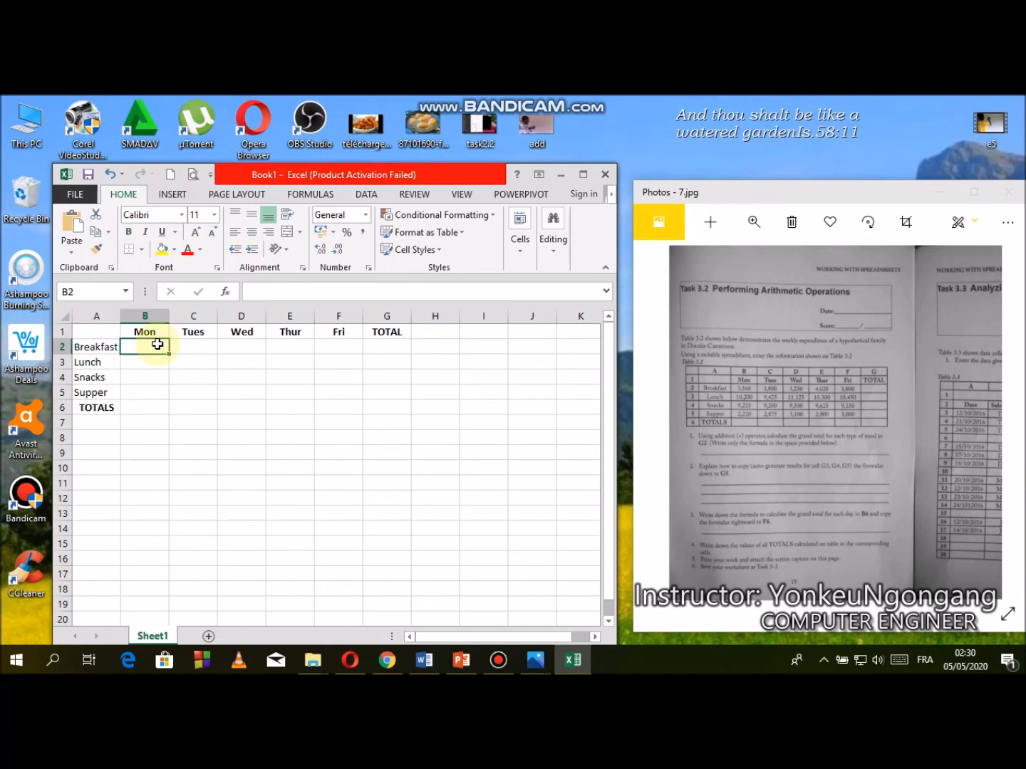
pyautogui.write('3')
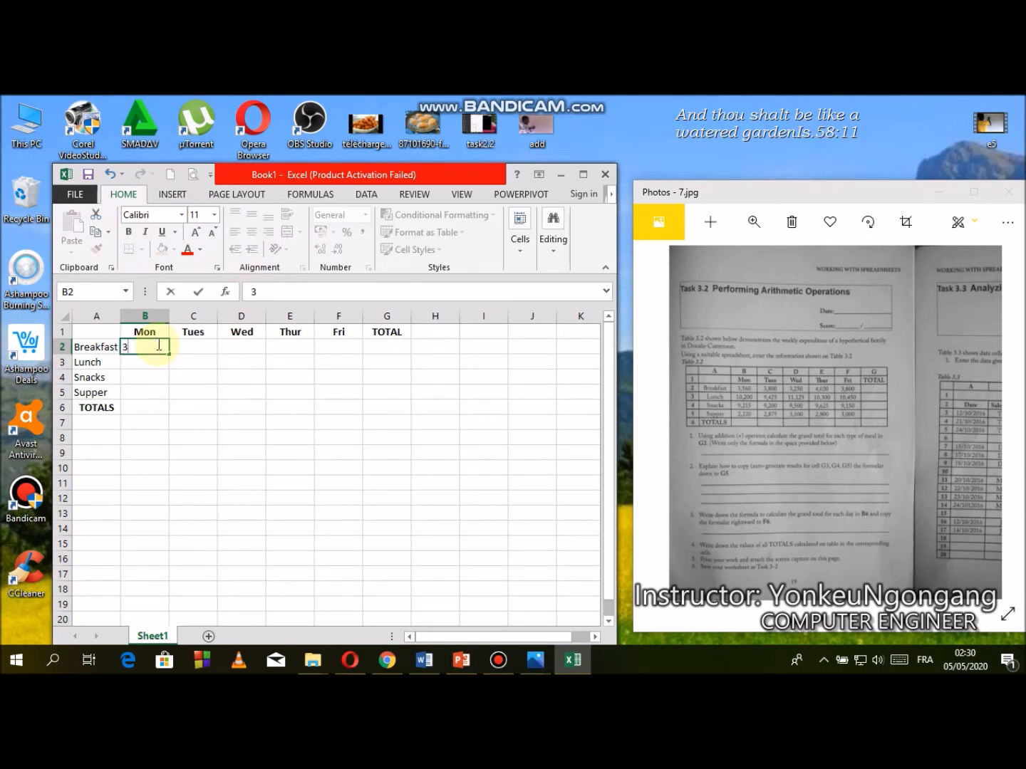
pyautogui.write('560')
pyautogui.press('Tab')
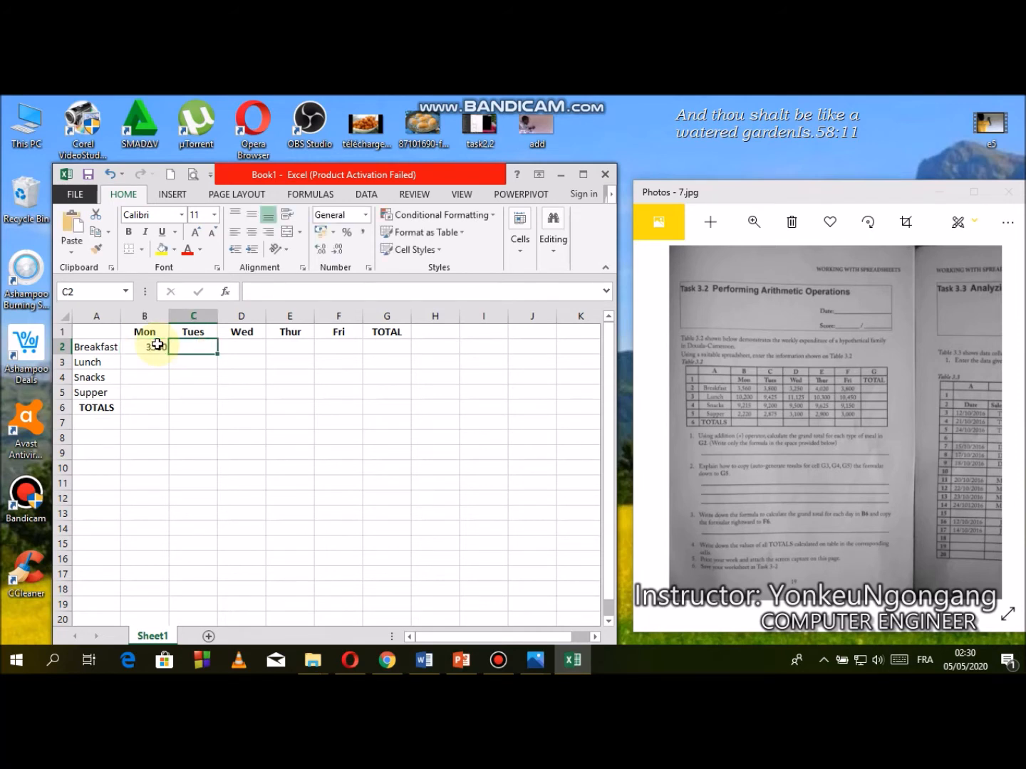
pyautogui.write('3800')
pyautogui.press('Tab')
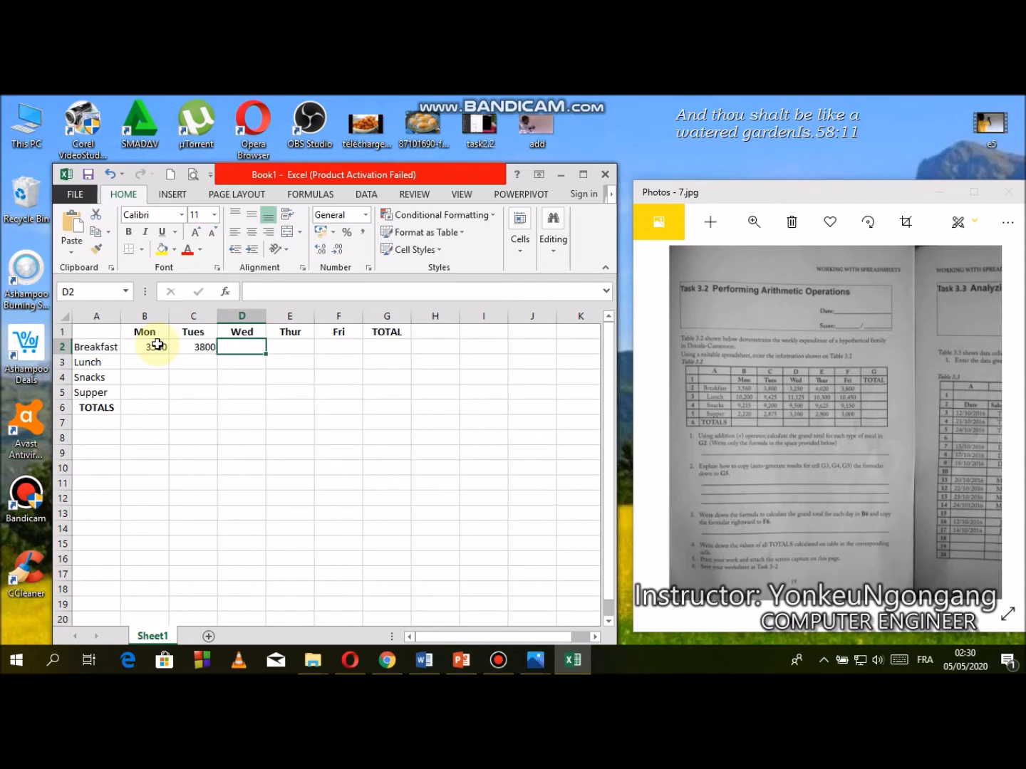
pyautogui.write('2350')
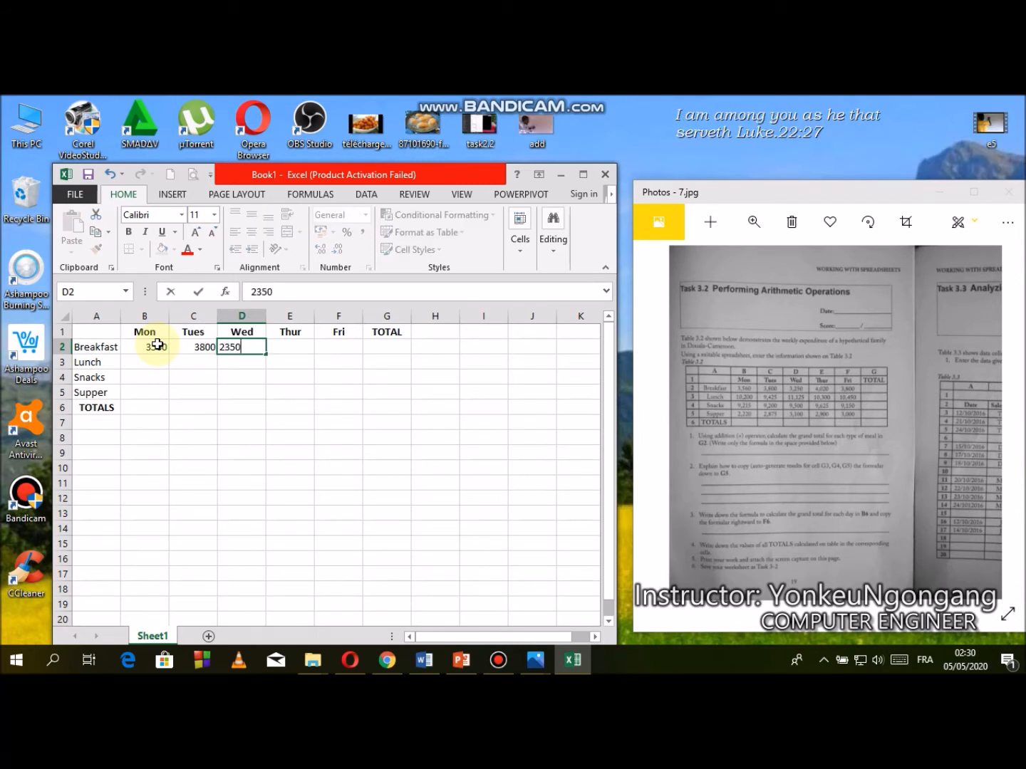
pyautogui.press('Tab')
pyautogui.write('40')
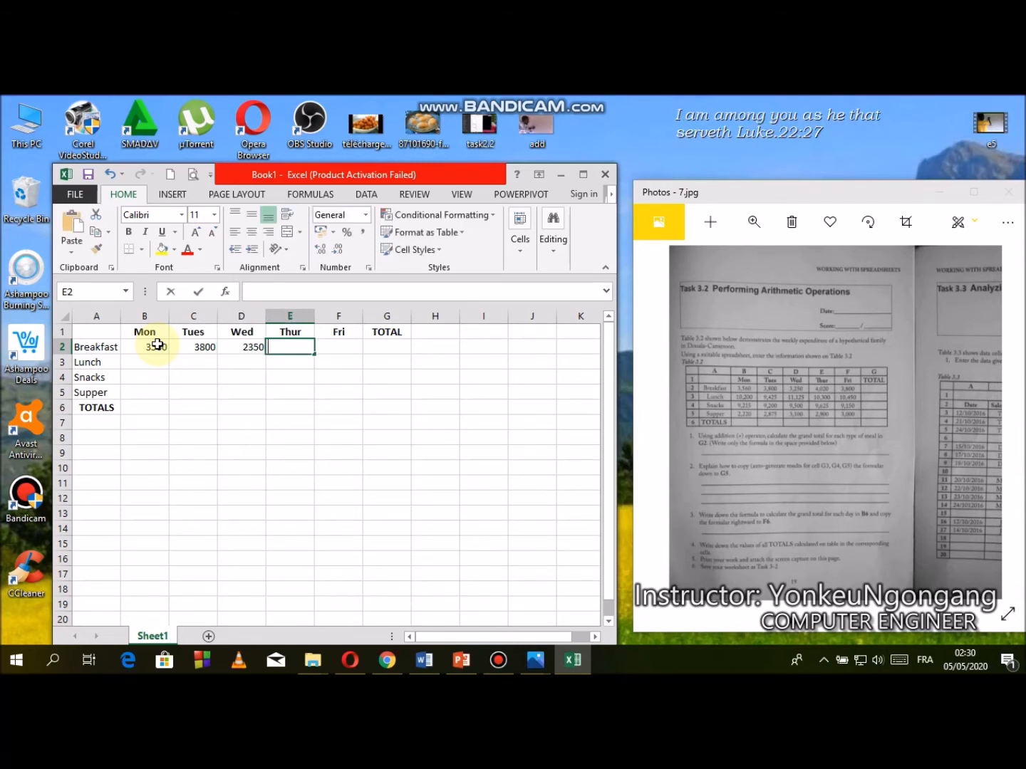
pyautogui.write('20')
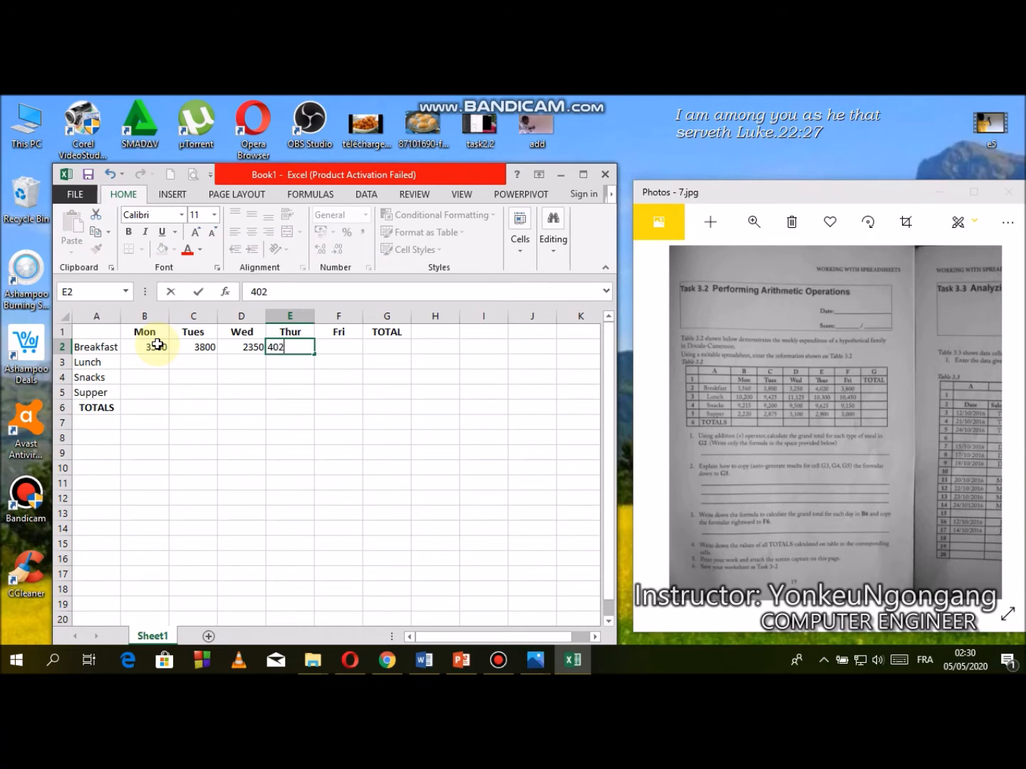
pyautogui.press('Tab')
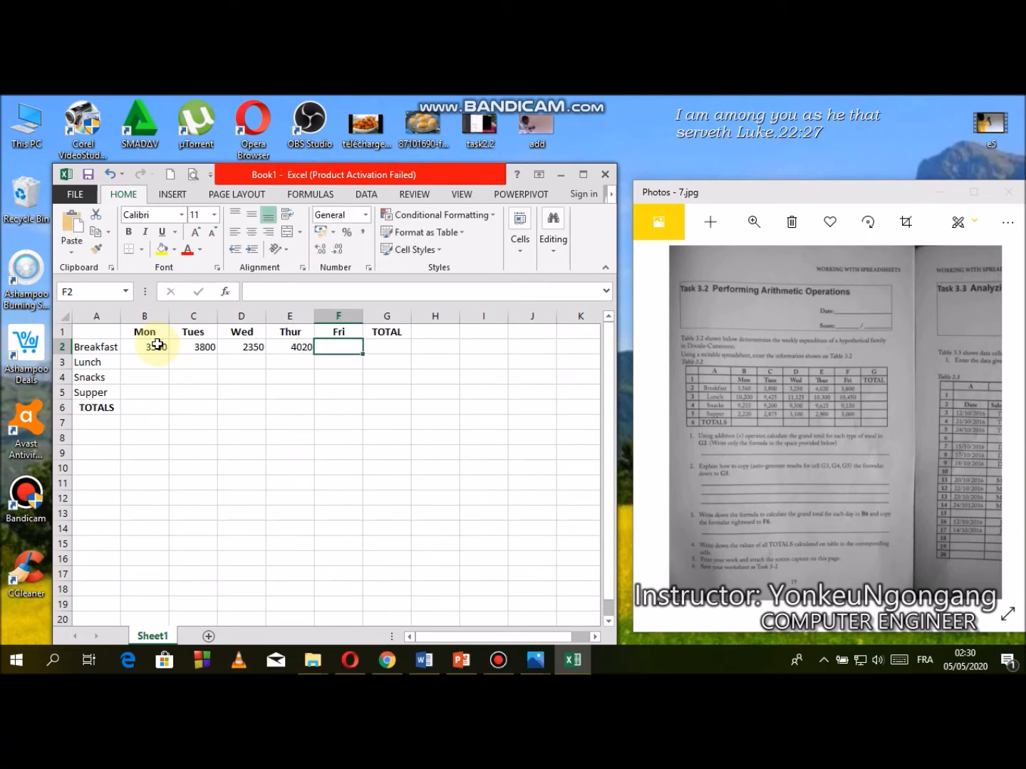
pyautogui.write('3800')
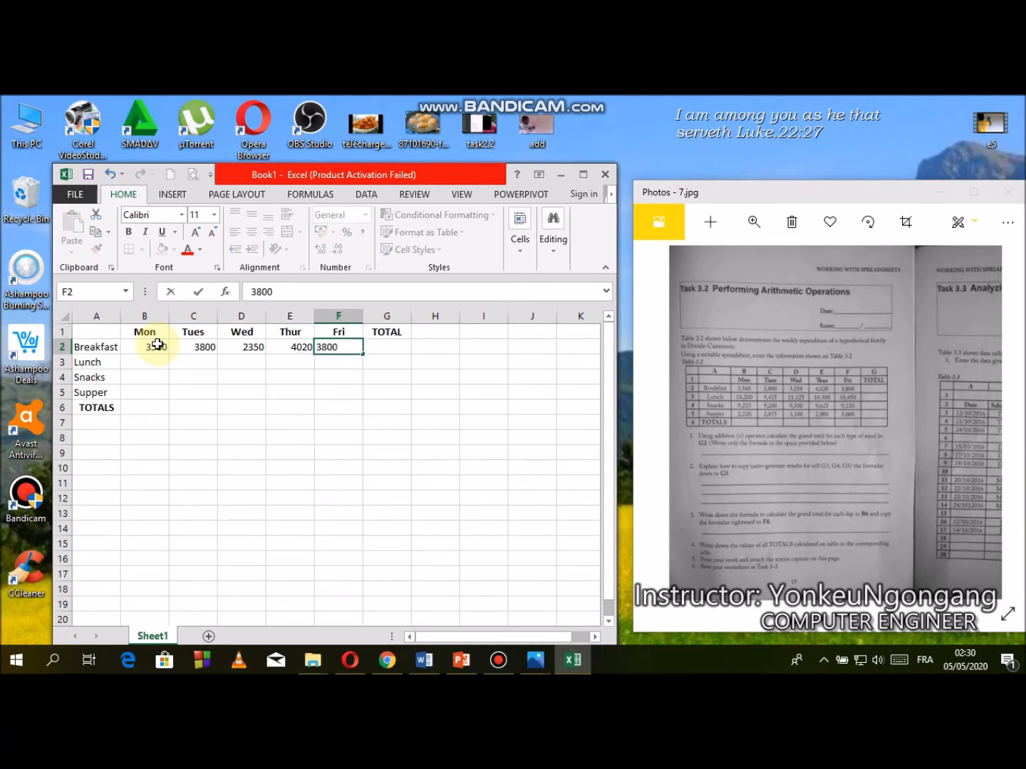
pyautogui.press('Return')
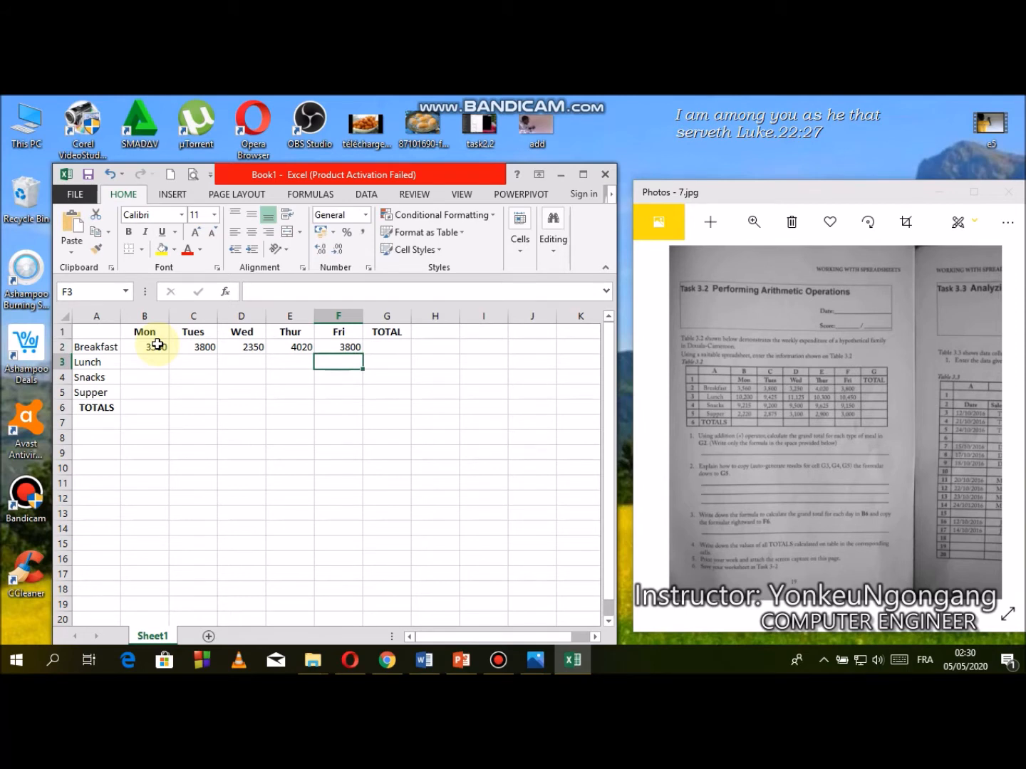
# Step: Enter the Lunch amounts 10450 for Fri in F3 and 10300 for Thur in E3
pyautogui.write('10450')
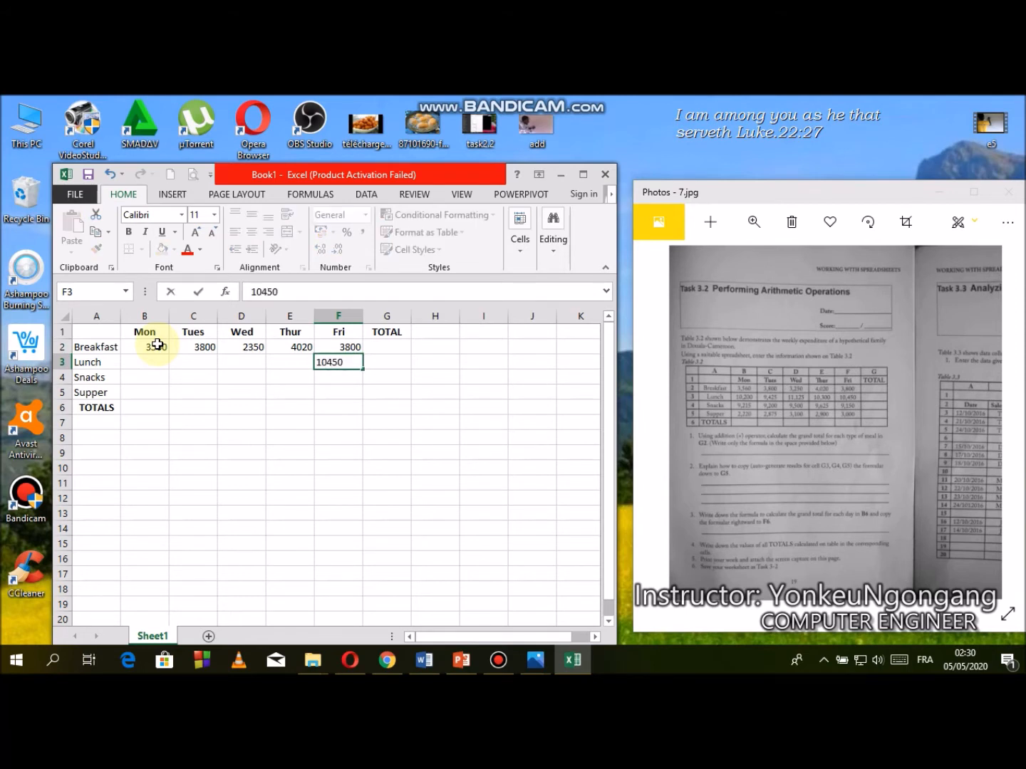
pyautogui.press('Left')
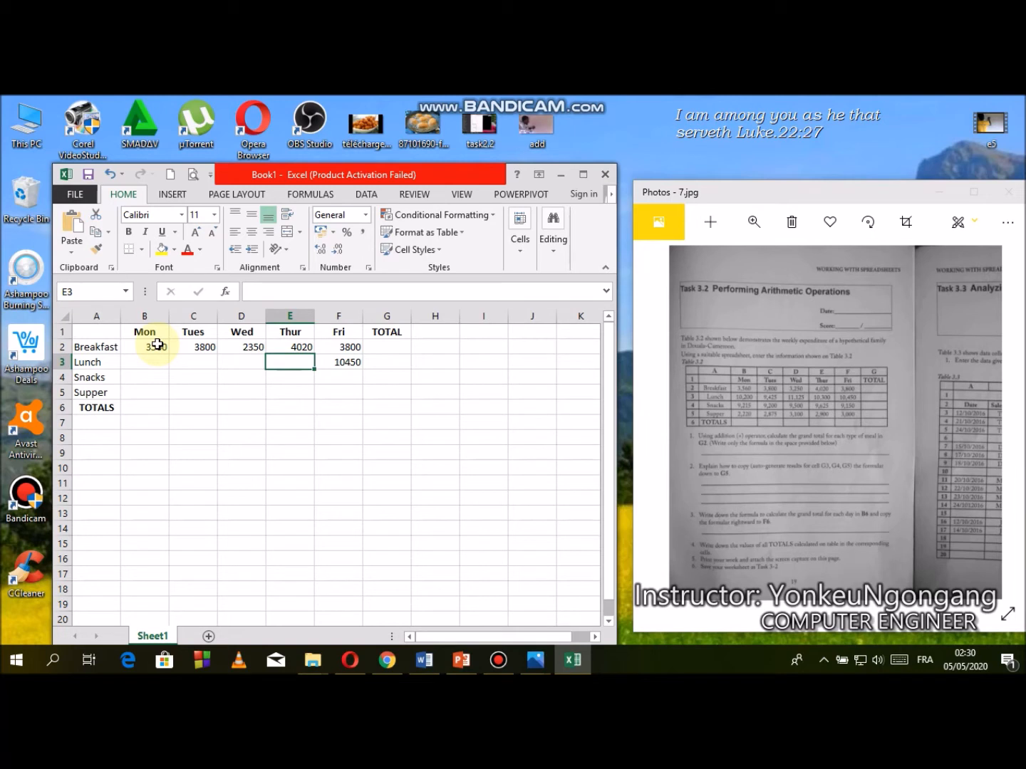
pyautogui.write('10300')
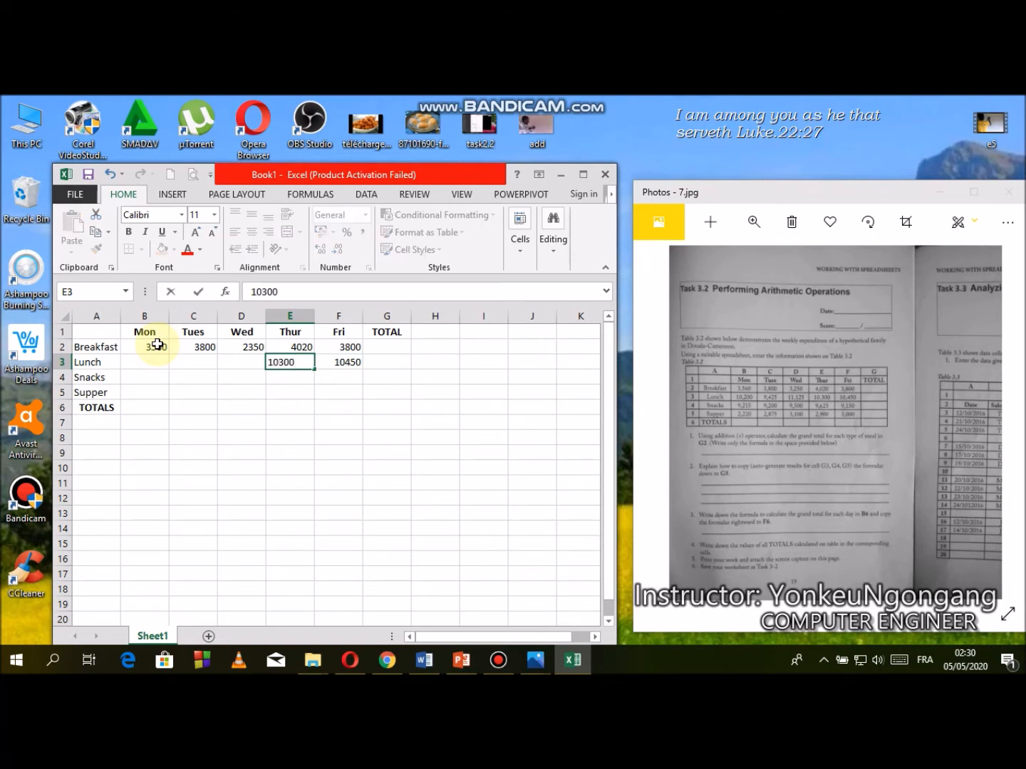
pyautogui.press('Right')
pyautogui.write('1')
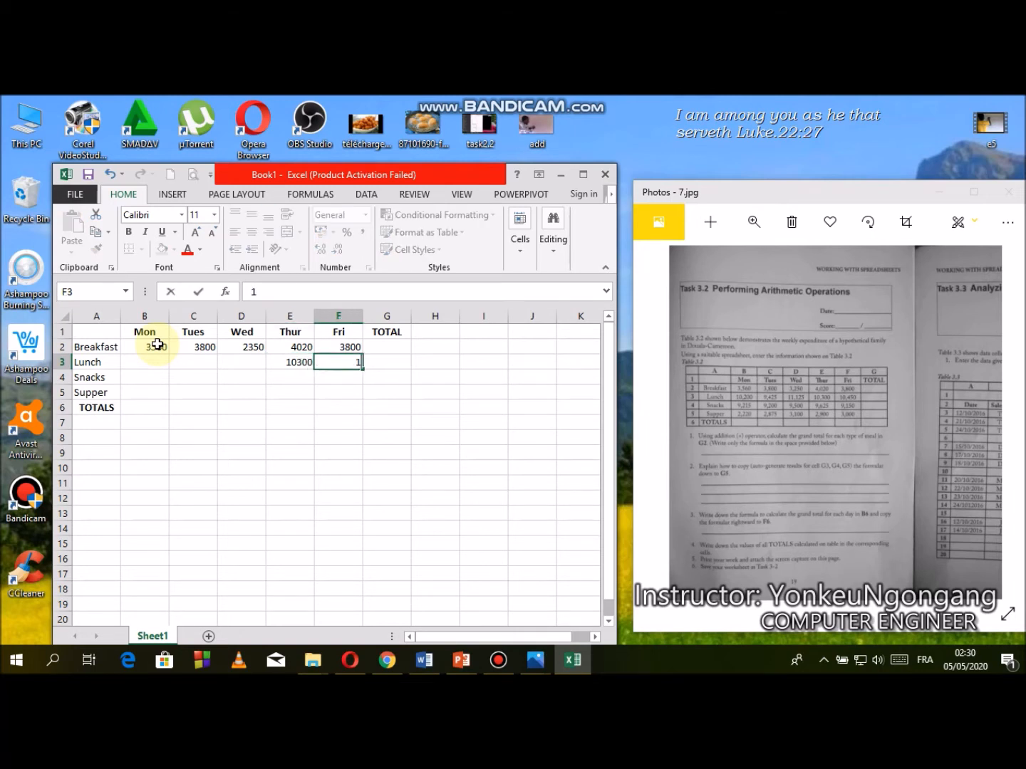
pyautogui.write('1125')
pyautogui.press('Left')
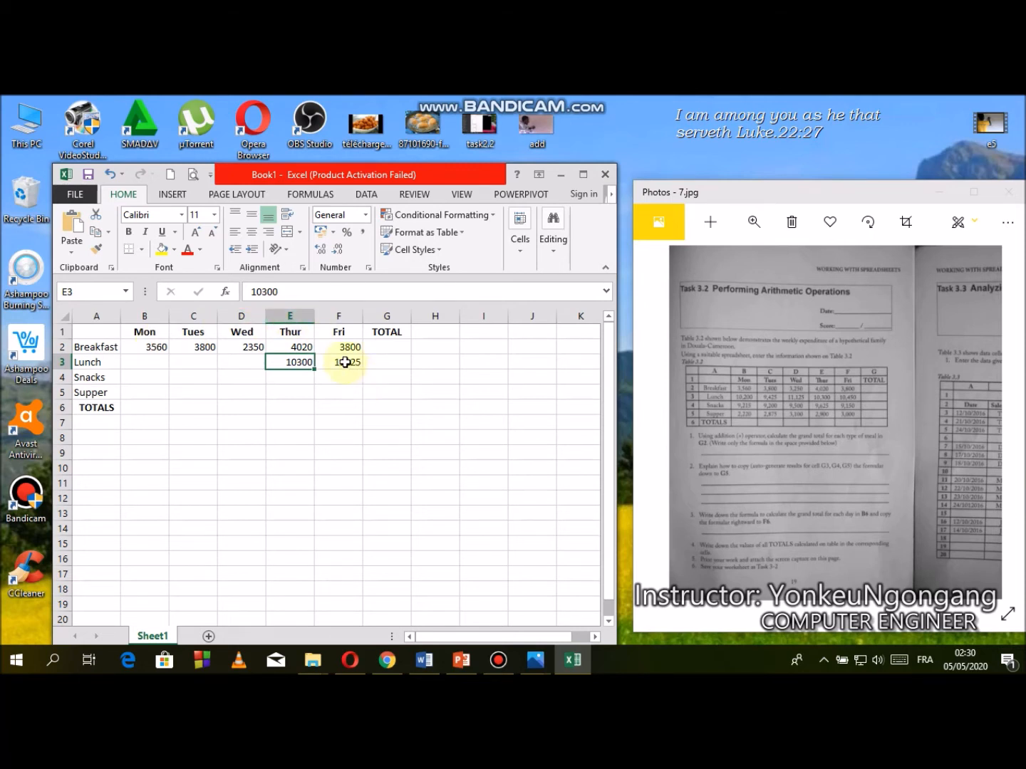
pyautogui.click(344, 361)
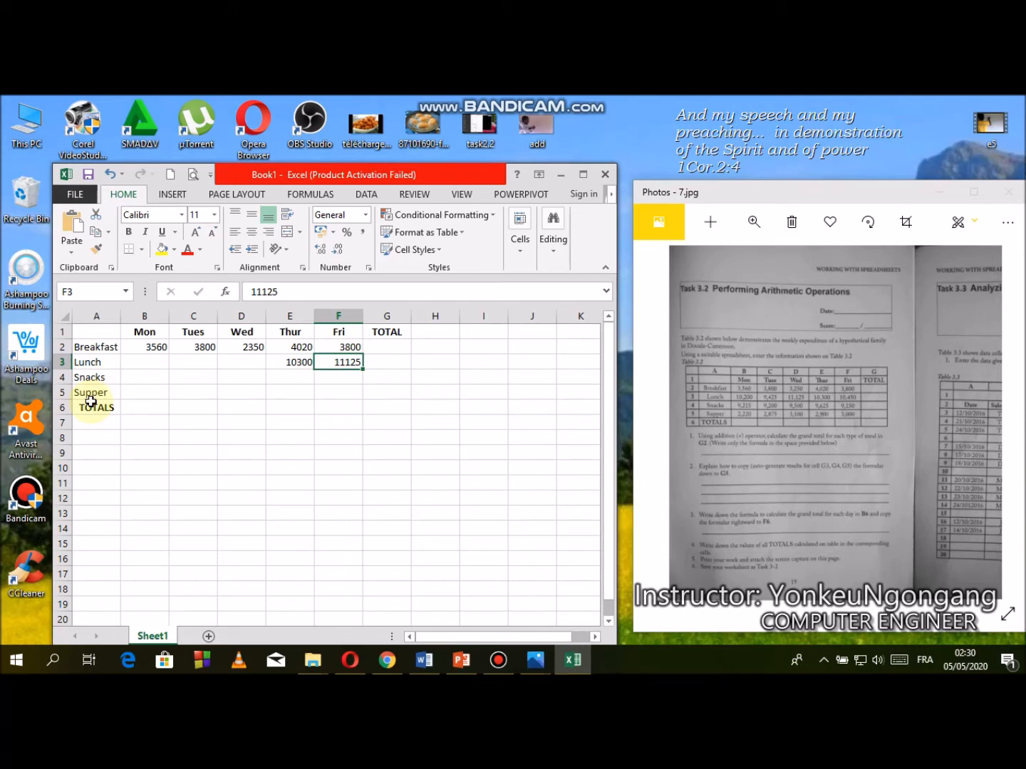
pyautogui.write('10450')
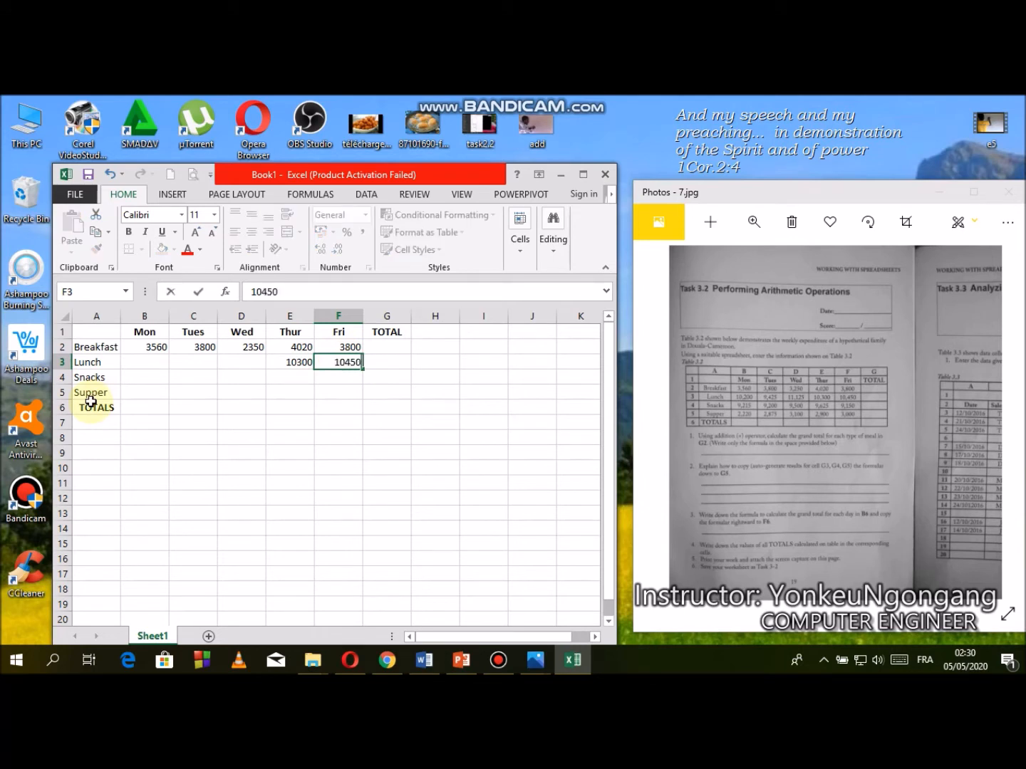
pyautogui.press('Left')
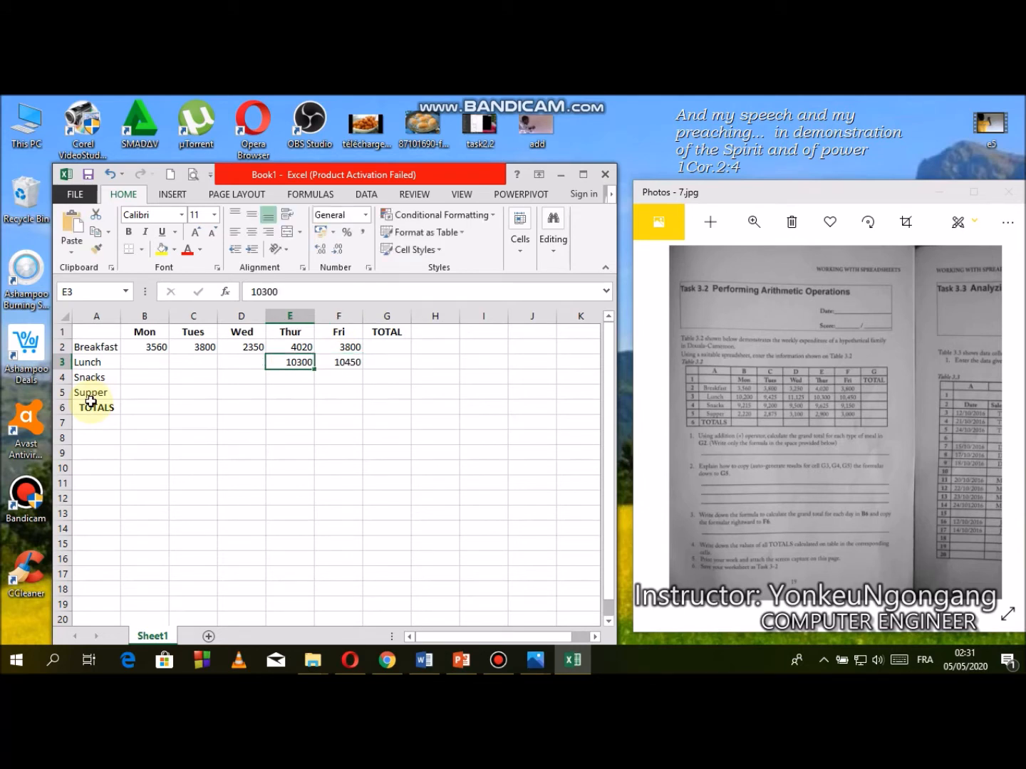
# Step: Enter the remaining Lunch amounts: 11125 for Wed in D3, 9425 for Tues in C3 and 10200 for Mon in B3
pyautogui.press('Left')
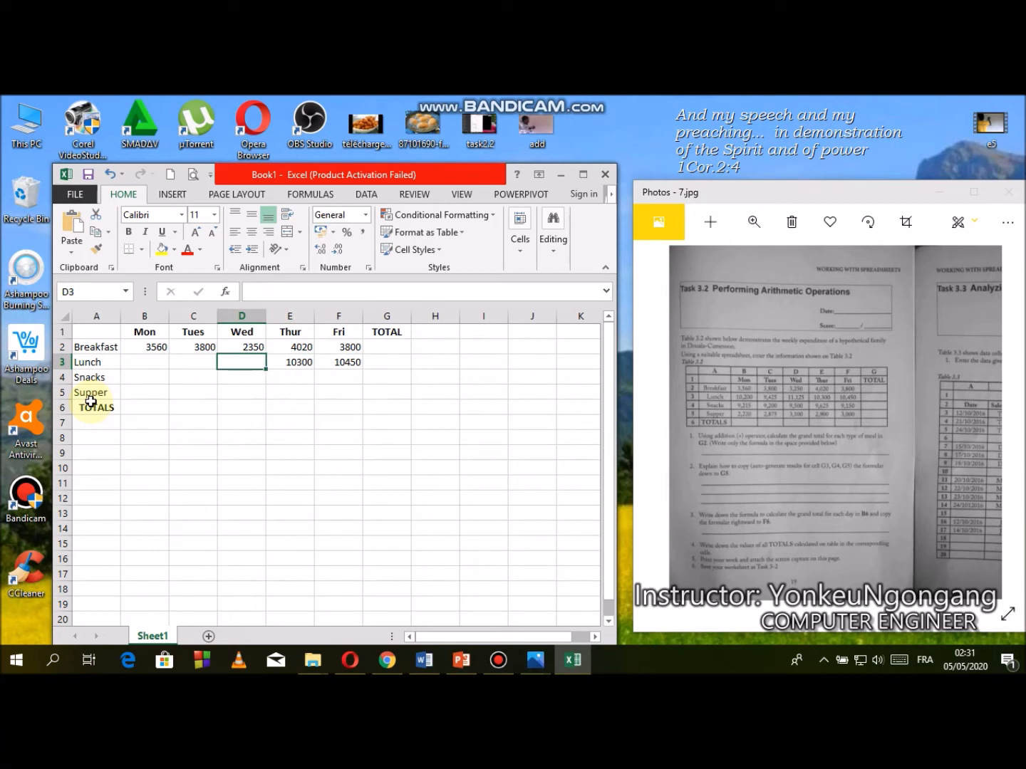
pyautogui.write('11125')
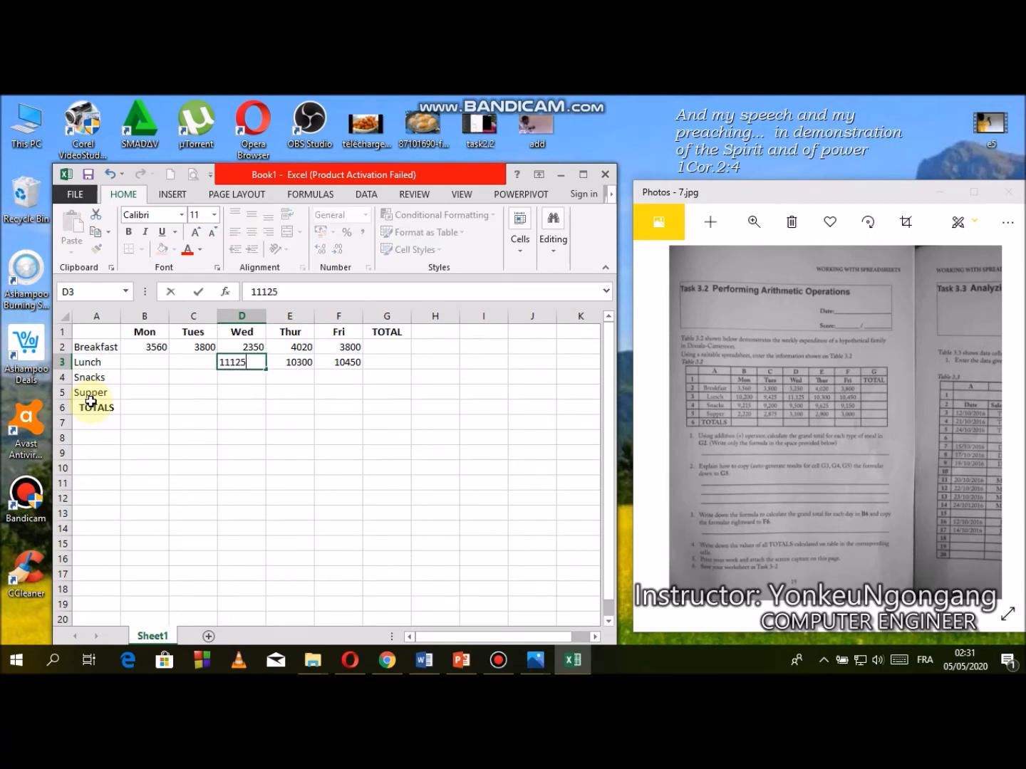
pyautogui.press('Left')
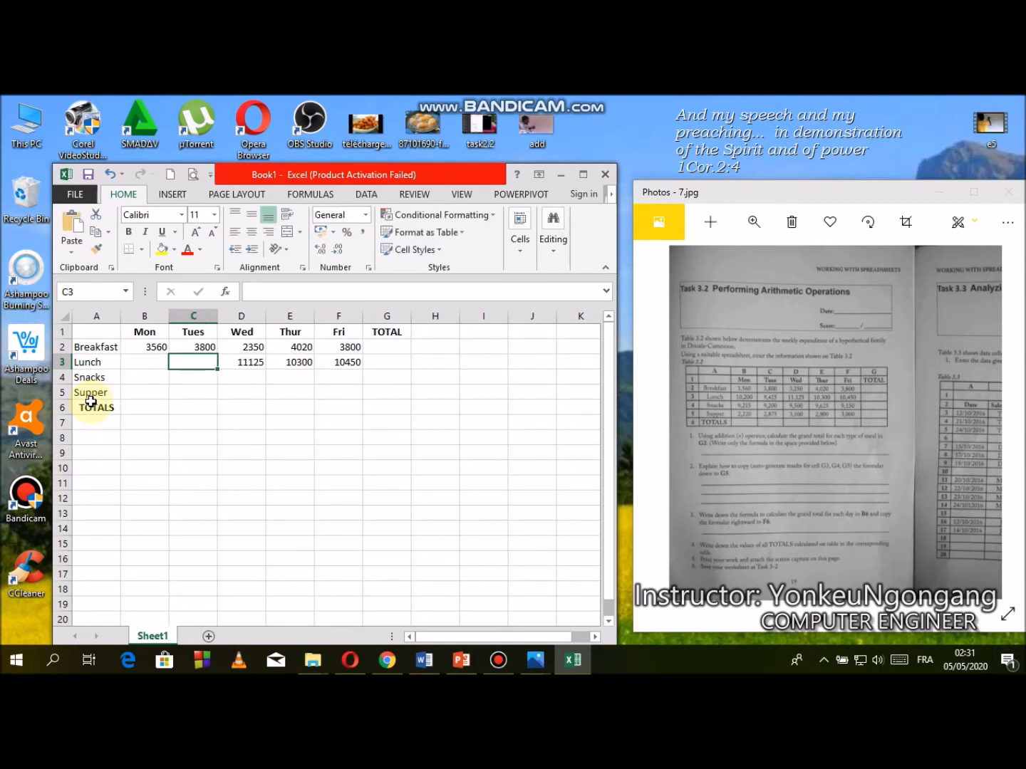
pyautogui.write('9425')
pyautogui.press('Left')
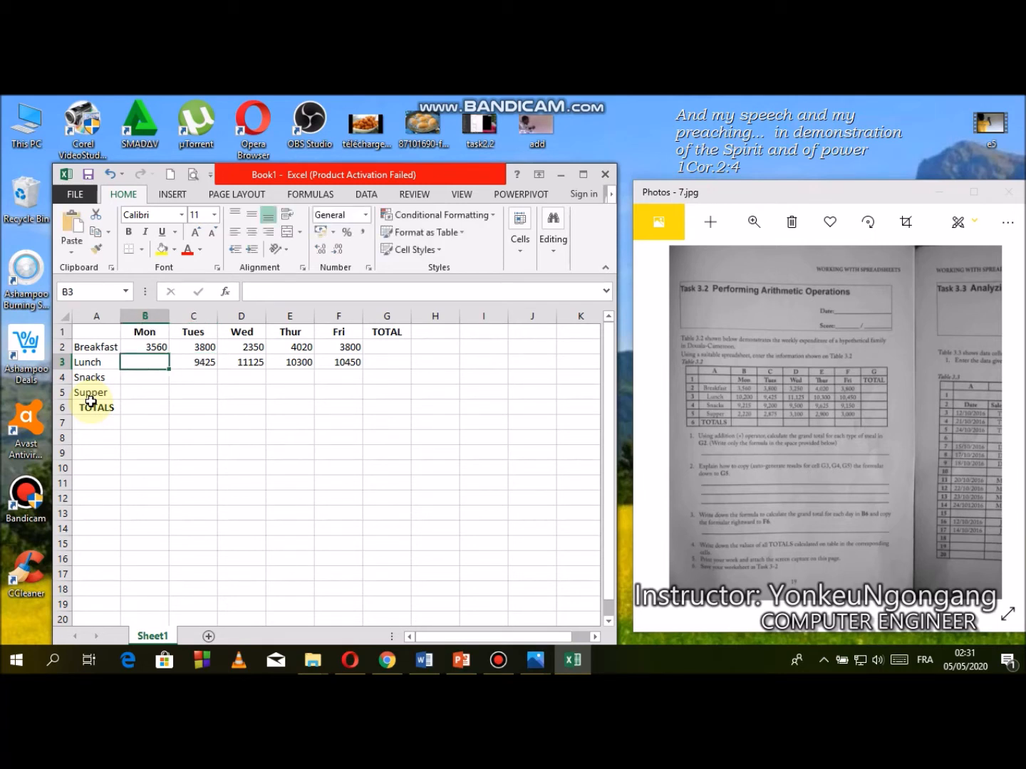
pyautogui.write('10200')
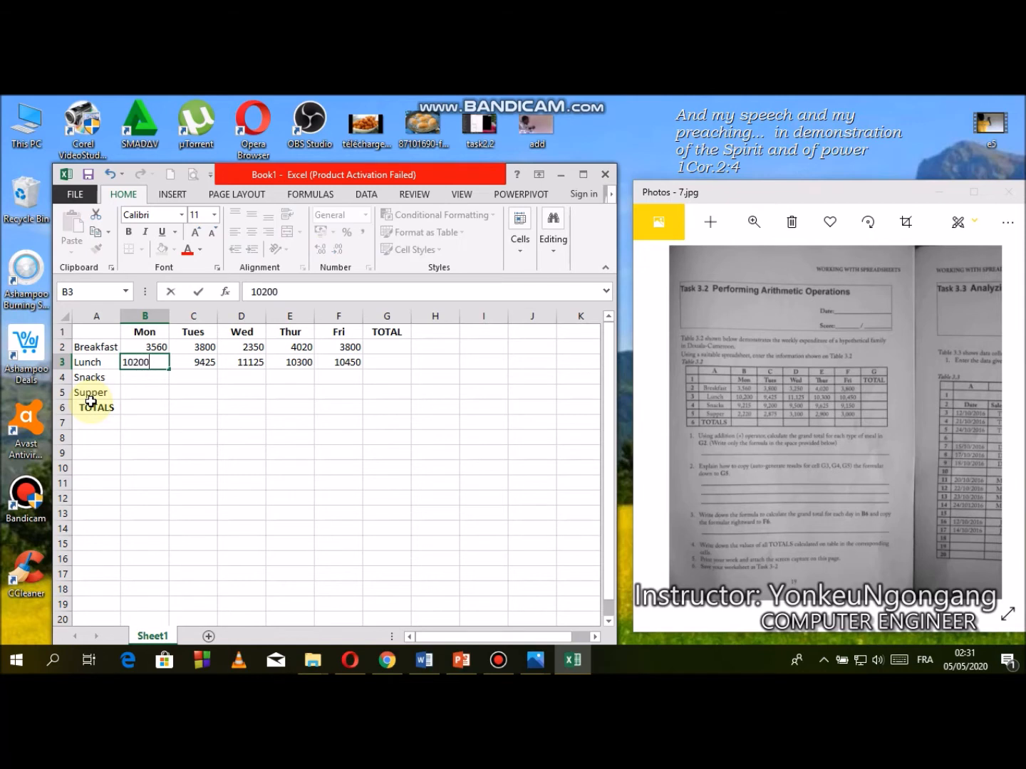
pyautogui.press('Return')
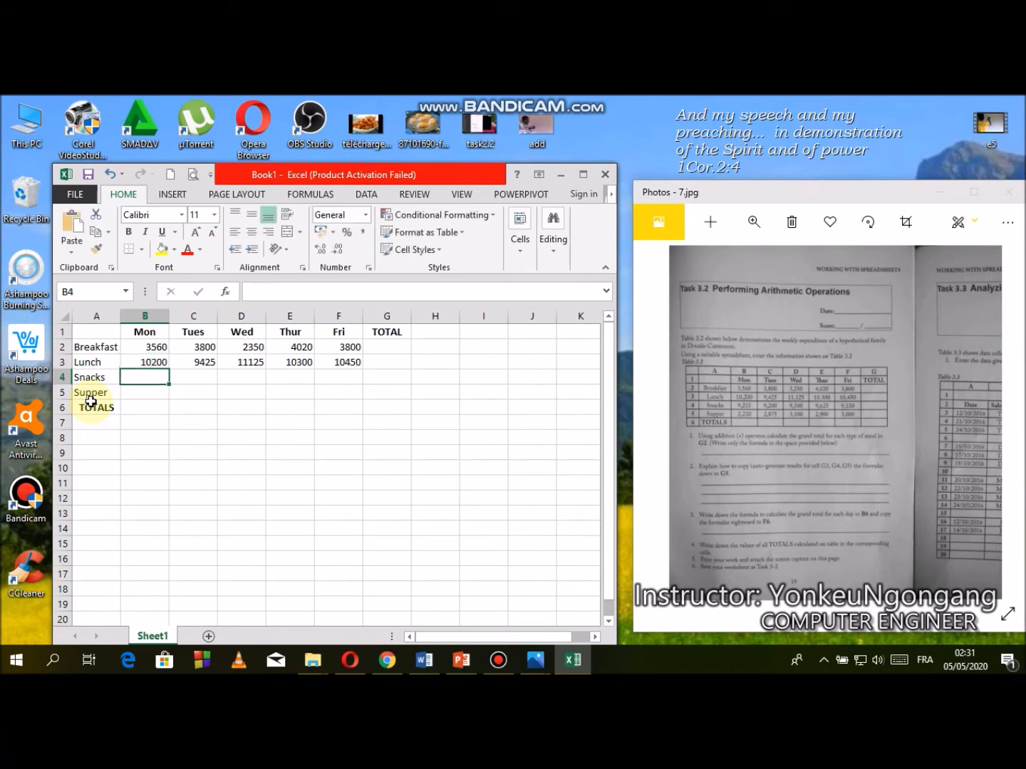
# Step: Enter the Snacks amounts 9215, 9200, 9500, 9625 and 9150 for Mon to Fri in cells B4 to F4
pyautogui.write('9')
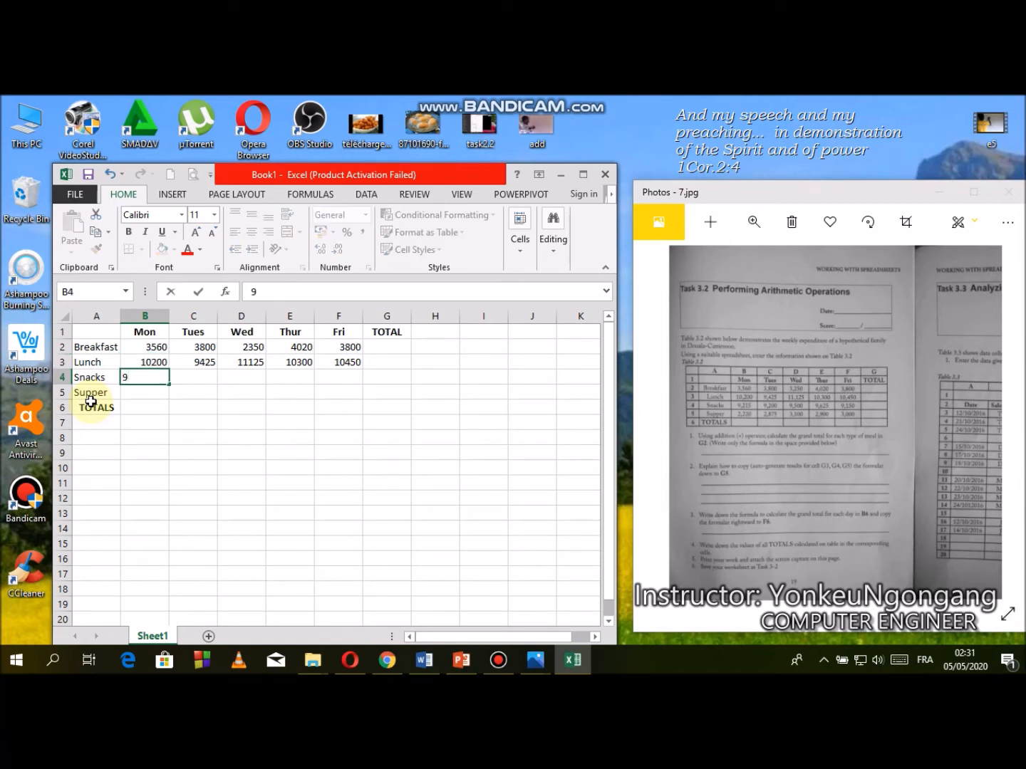
pyautogui.write('215')
pyautogui.press('Tab')
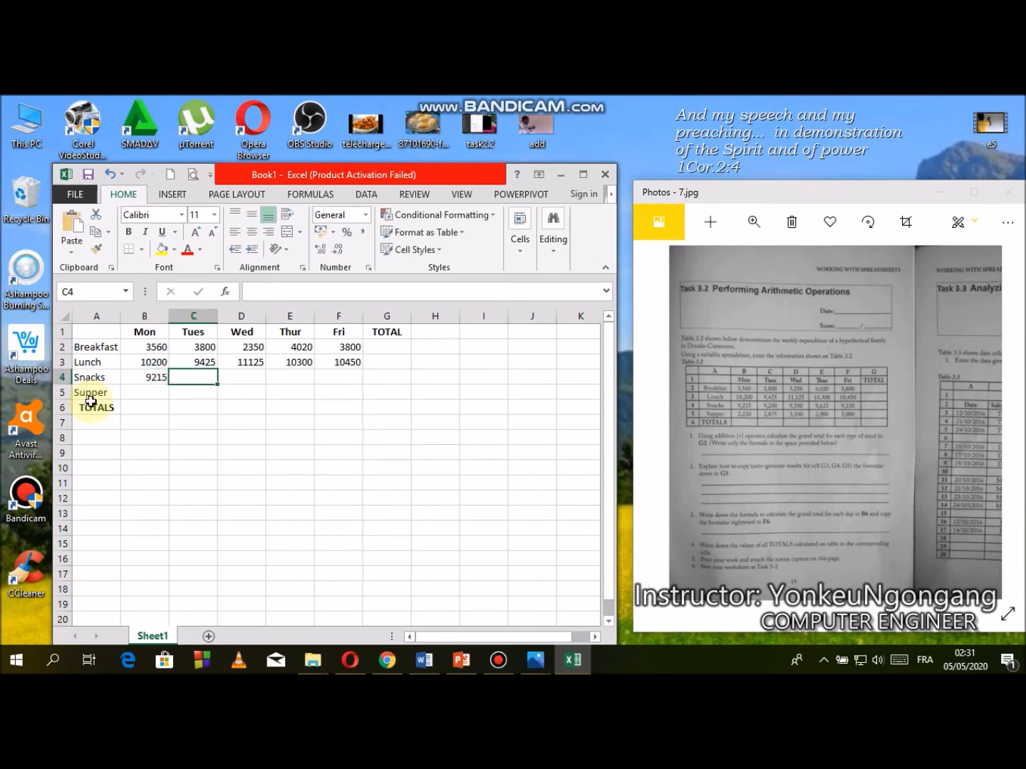
pyautogui.write('9200')
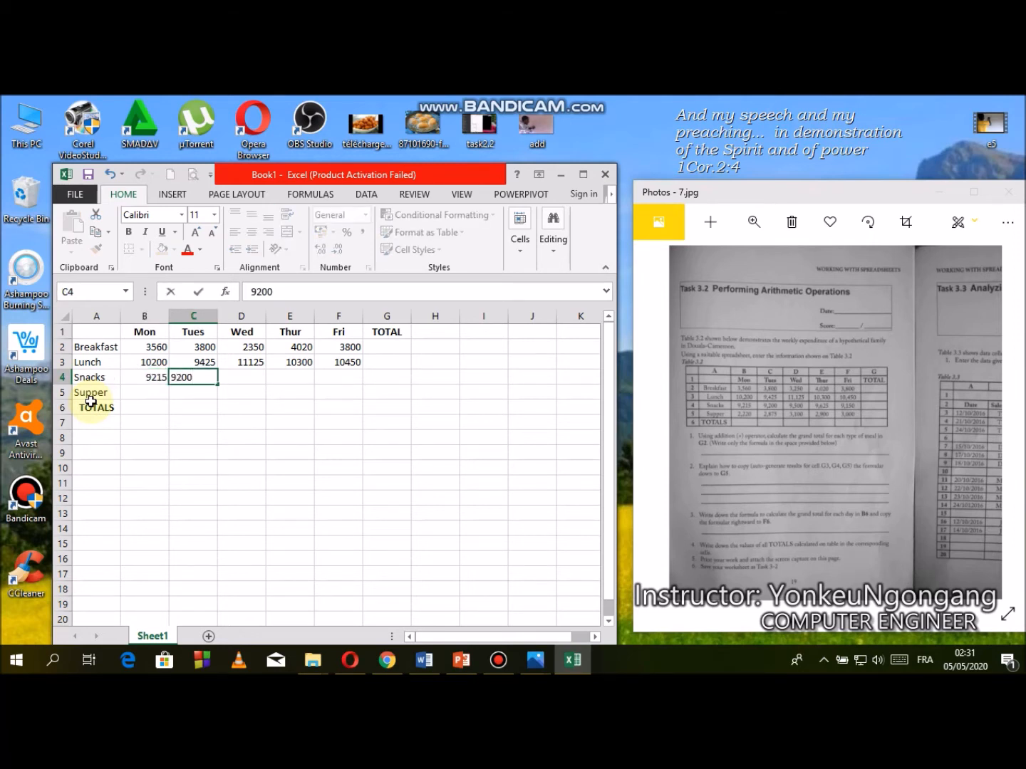
pyautogui.press('Tab')
pyautogui.write('9500')
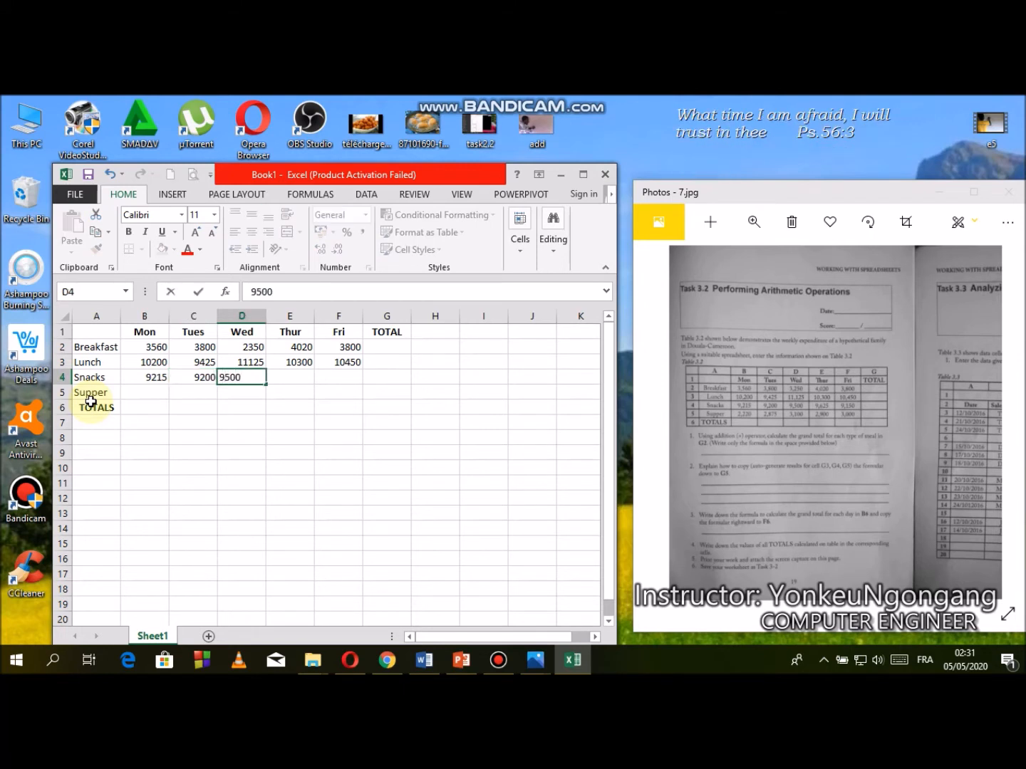
pyautogui.press('Tab')
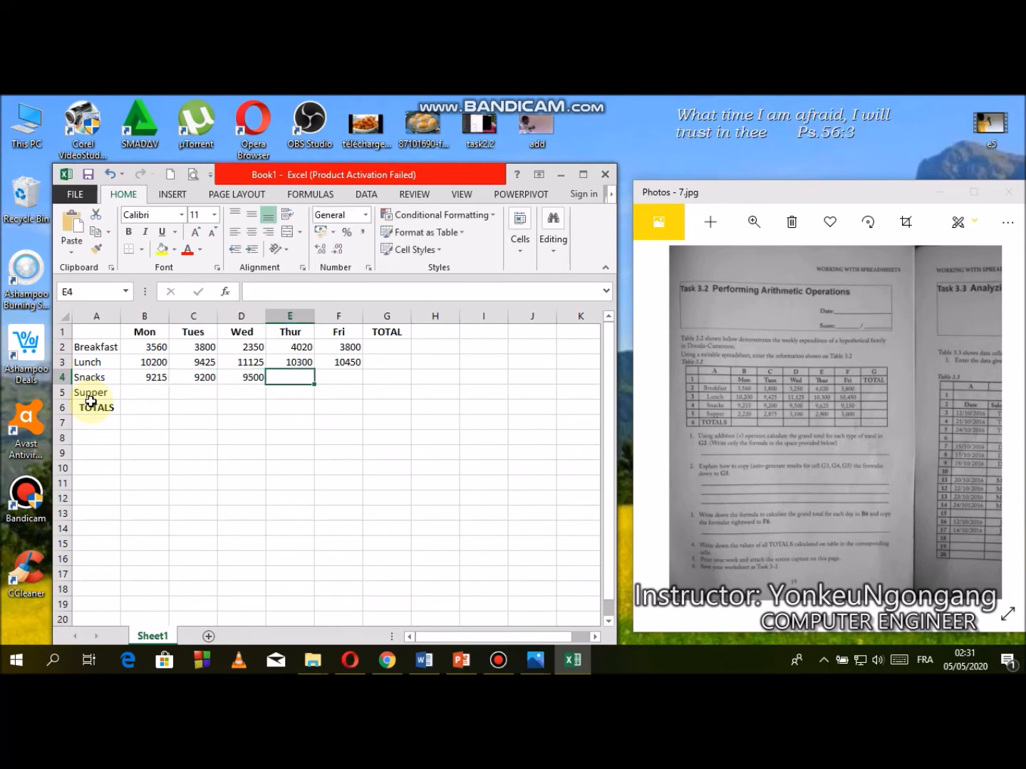
pyautogui.write('9625')
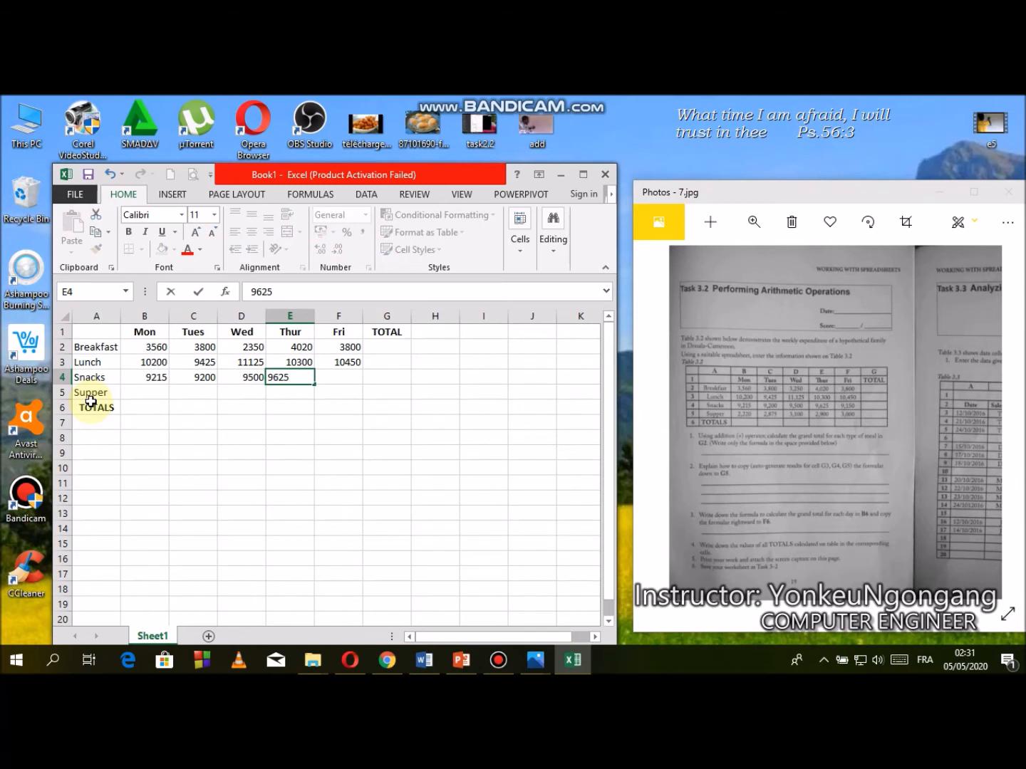
pyautogui.press('Tab')
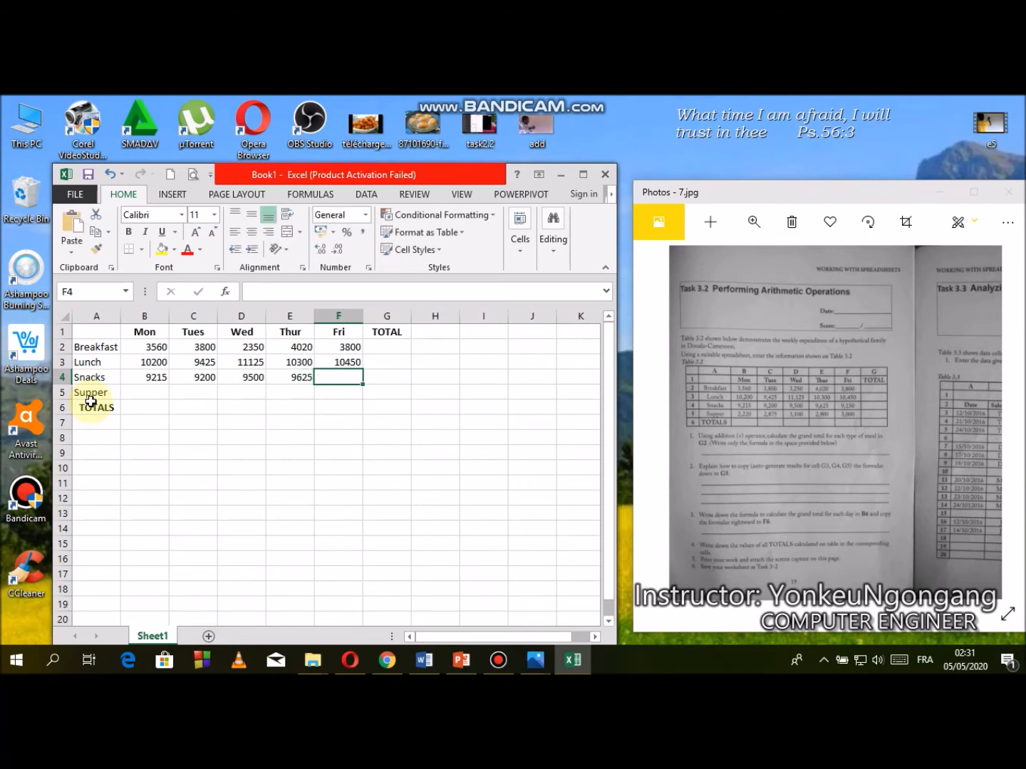
pyautogui.write('9150')
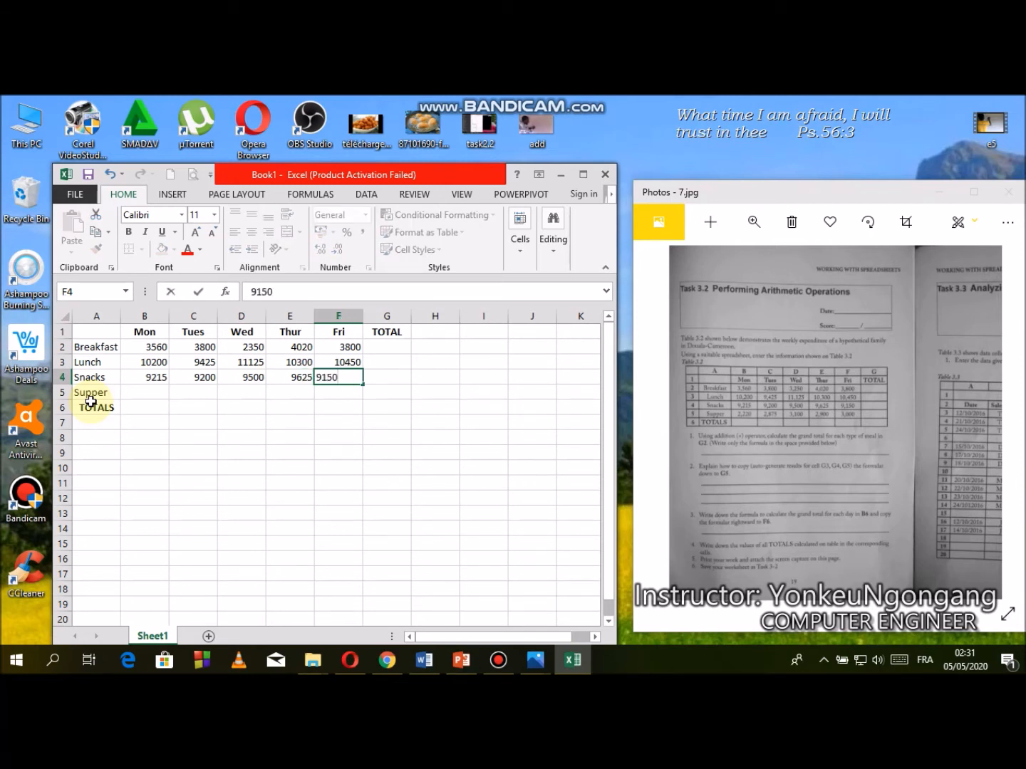
pyautogui.press('Down')
# Step: Enter the Supper amounts from Fri back to Mon: 3000 in F5, 2900 in E5, 3100 in D5, 2875 in C5 and 2220 in B5
pyautogui.write('3000')
pyautogui.press('Left')
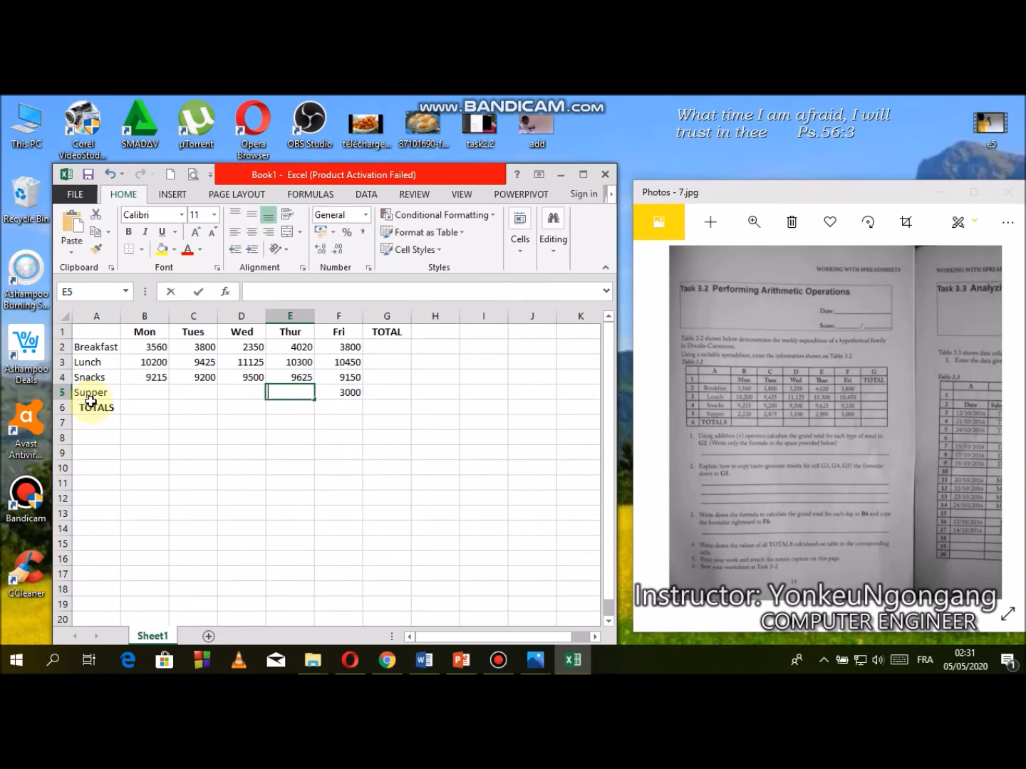
pyautogui.write('2900')
pyautogui.press('Left')
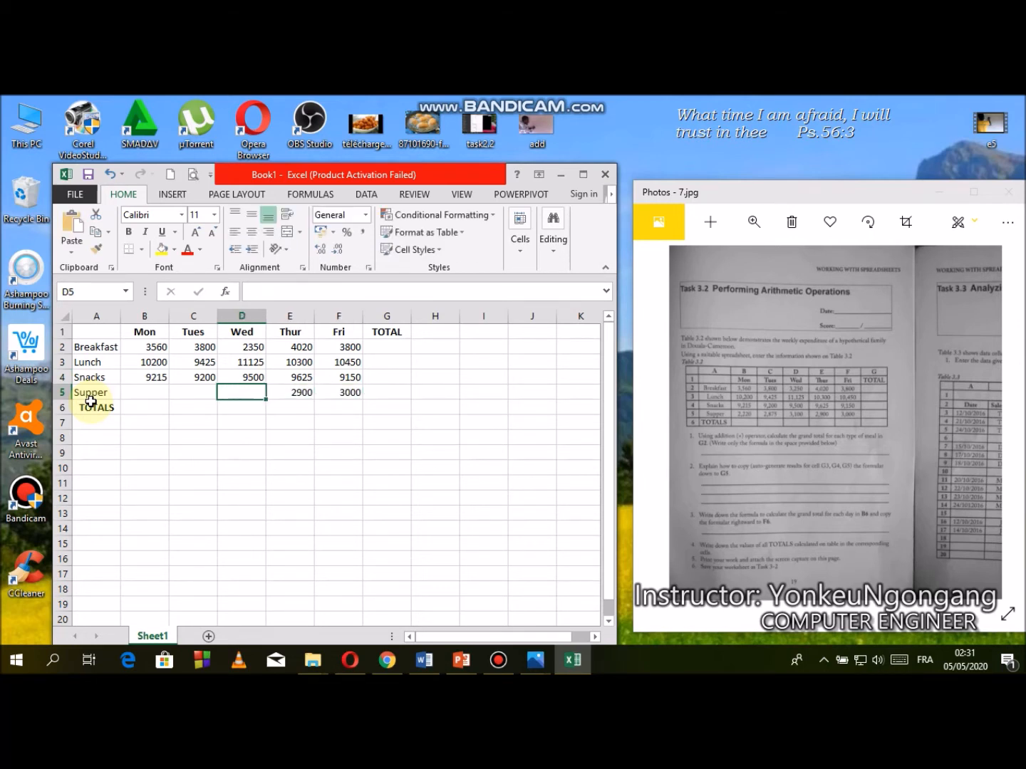
pyautogui.write('3100')
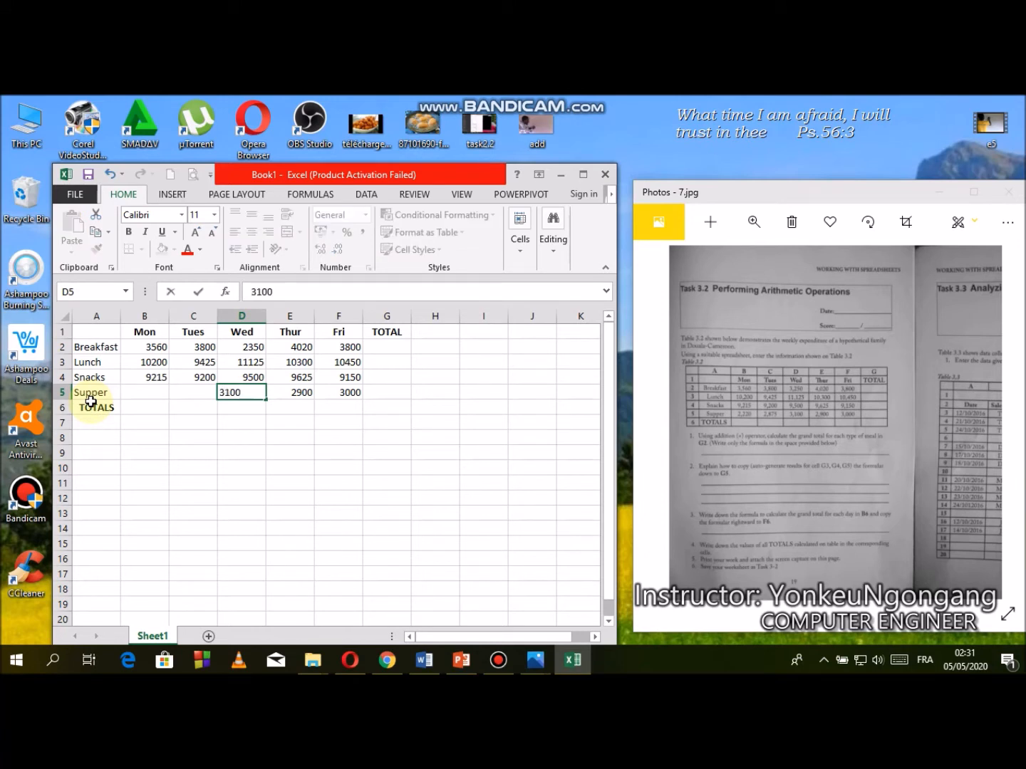
pyautogui.press('Left')
pyautogui.write('2875')
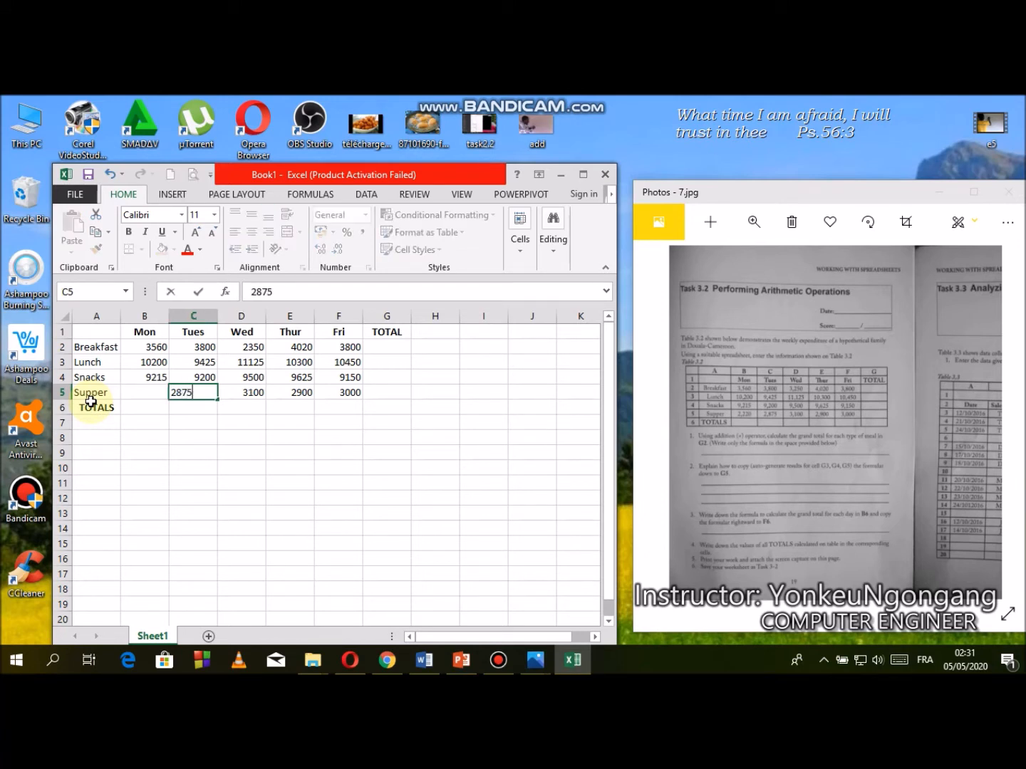
pyautogui.press('Left')
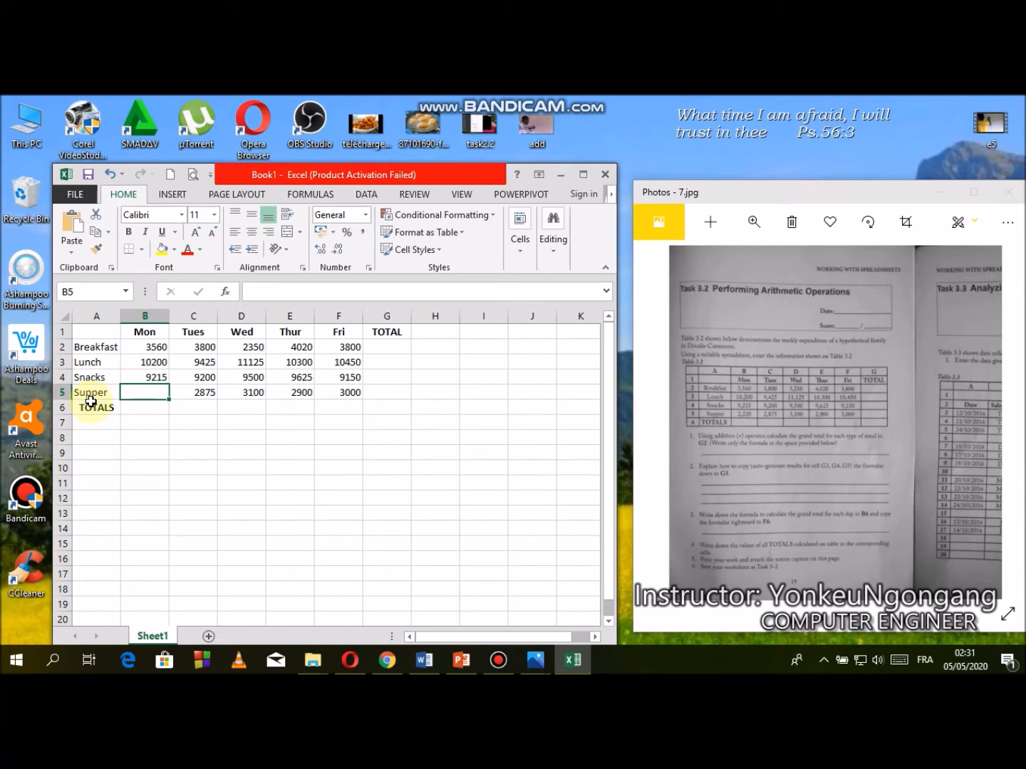
pyautogui.write('2220')
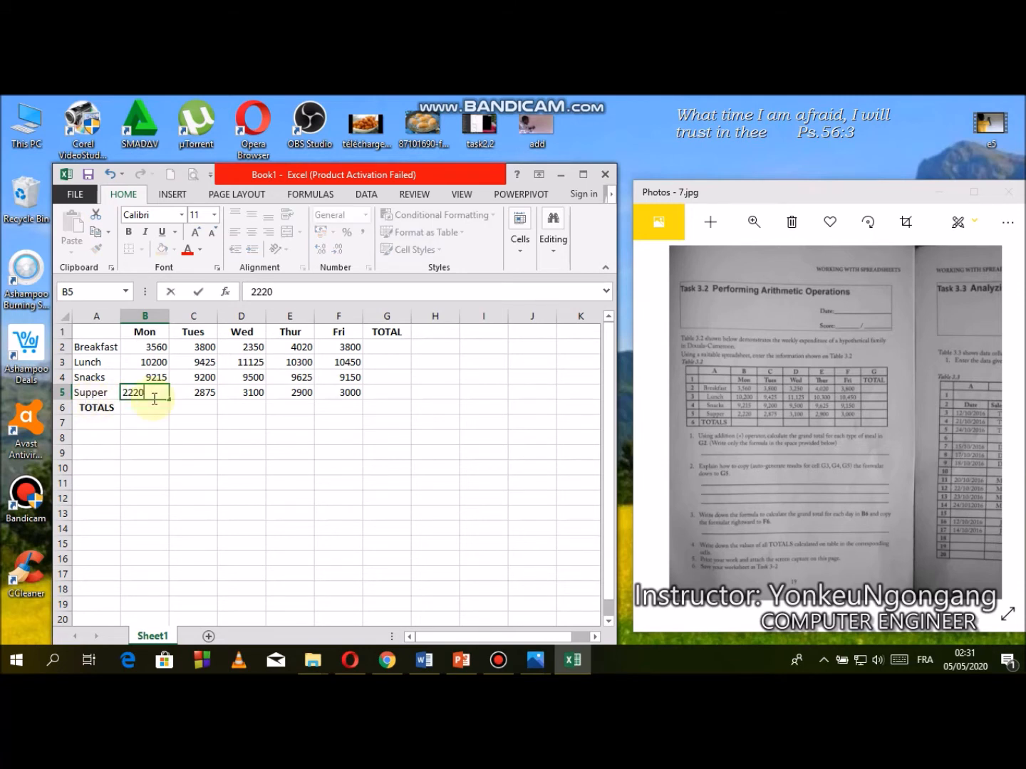
pyautogui.click(206, 401)
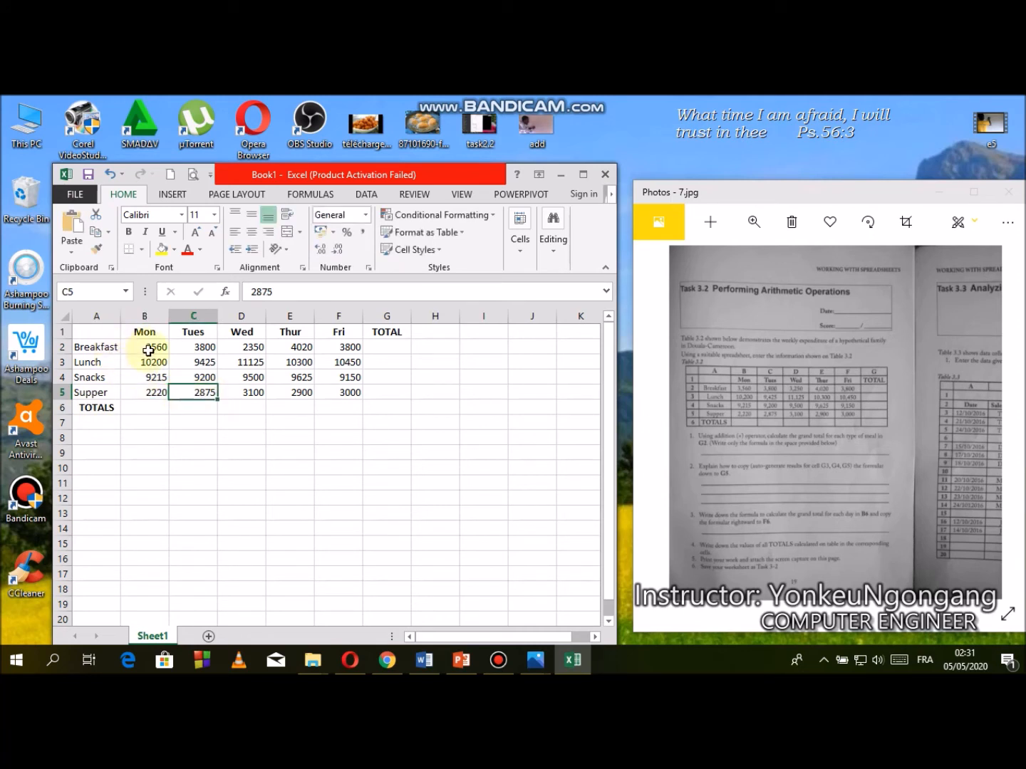
# Step: Center the meal labels and daily amounts in the range A2:F5
pyautogui.click(107, 348)
pyautogui.moveTo(107, 348); pyautogui.dragTo(346, 364)
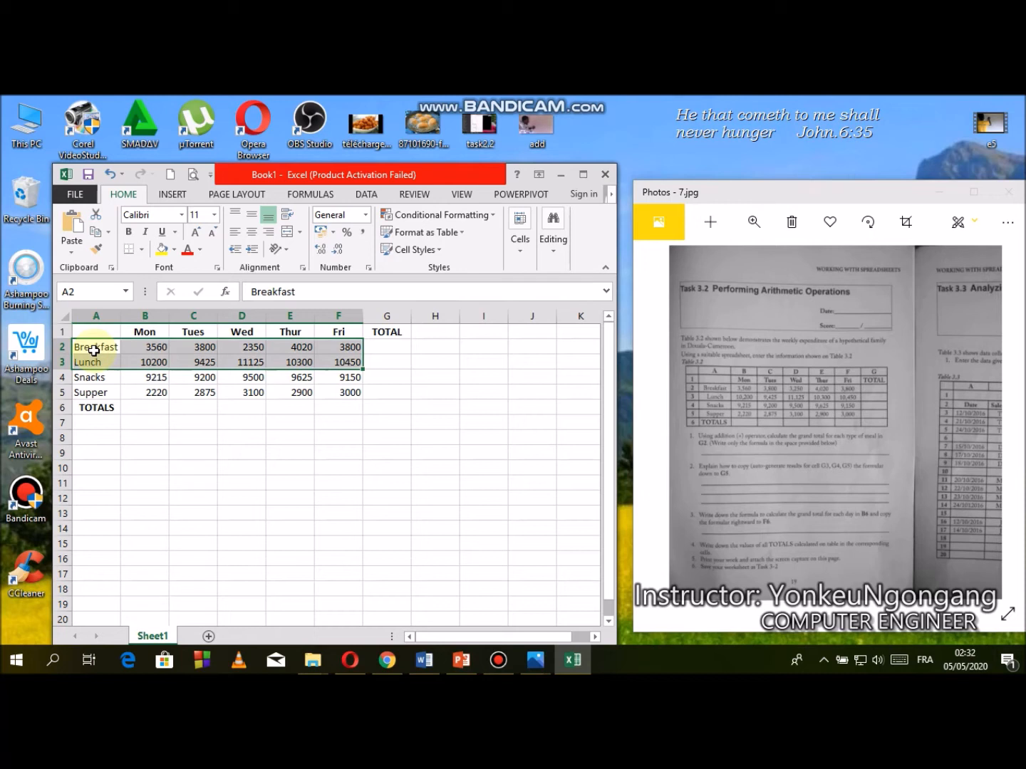
pyautogui.click(93, 351)
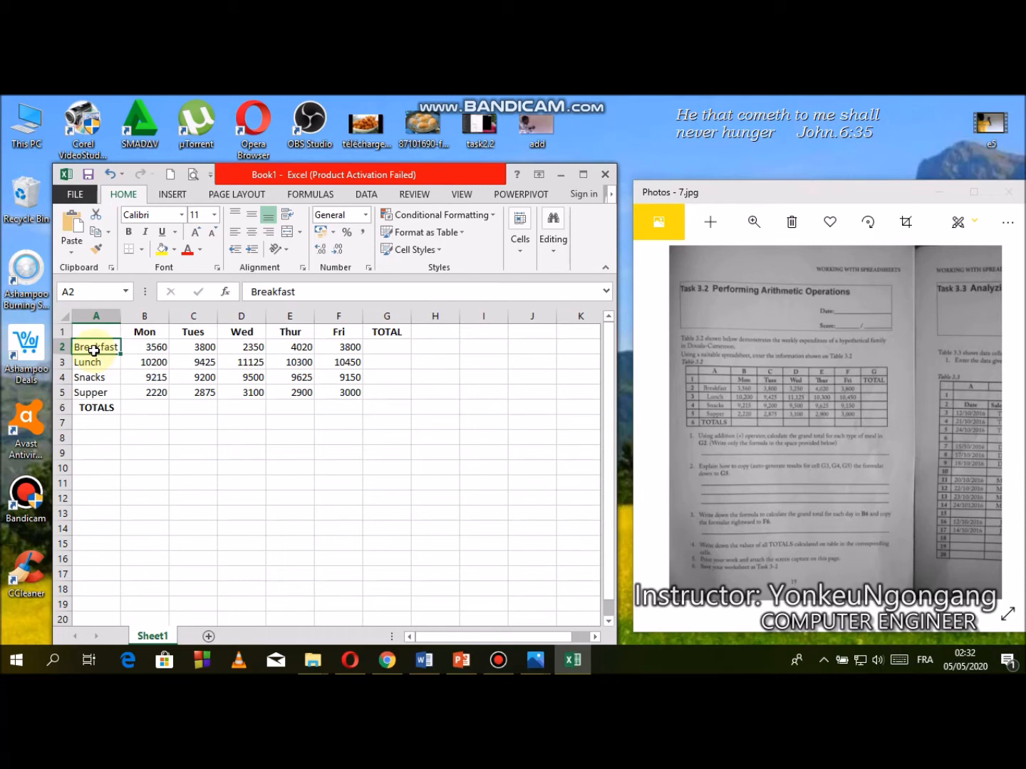
pyautogui.moveTo(93, 351); pyautogui.dragTo(345, 388)
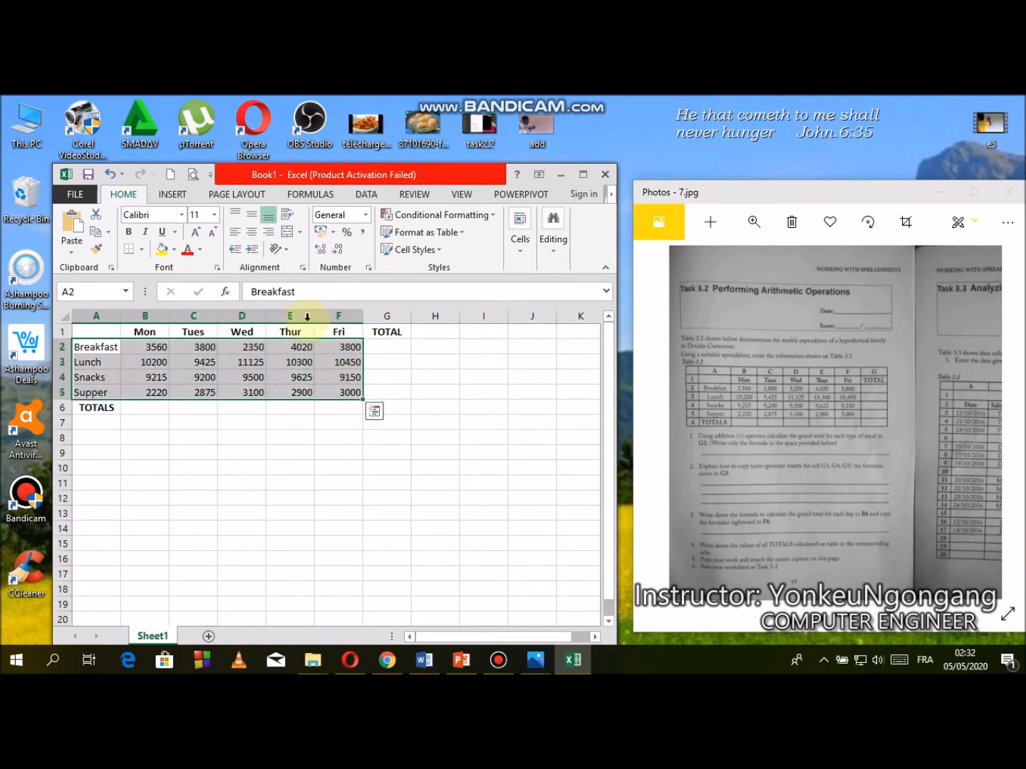
pyautogui.click(260, 234)
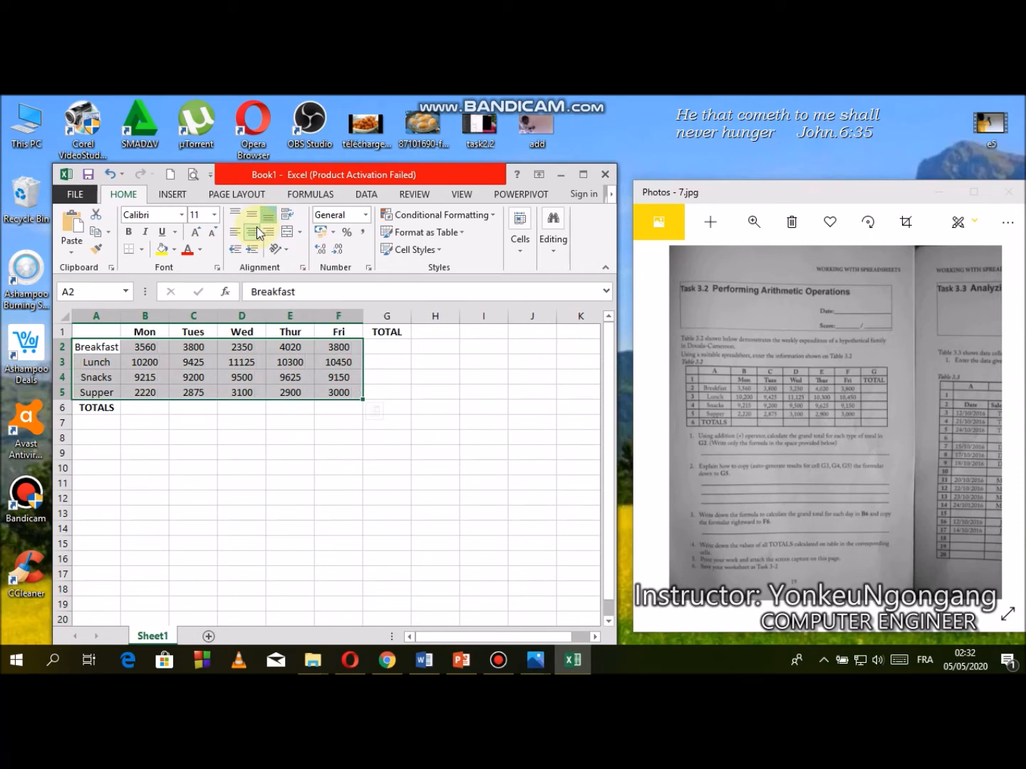
# Step: Begin a SUM formula in G2 for the Breakfast total, up to its opening parenthesis
pyautogui.click(394, 346)
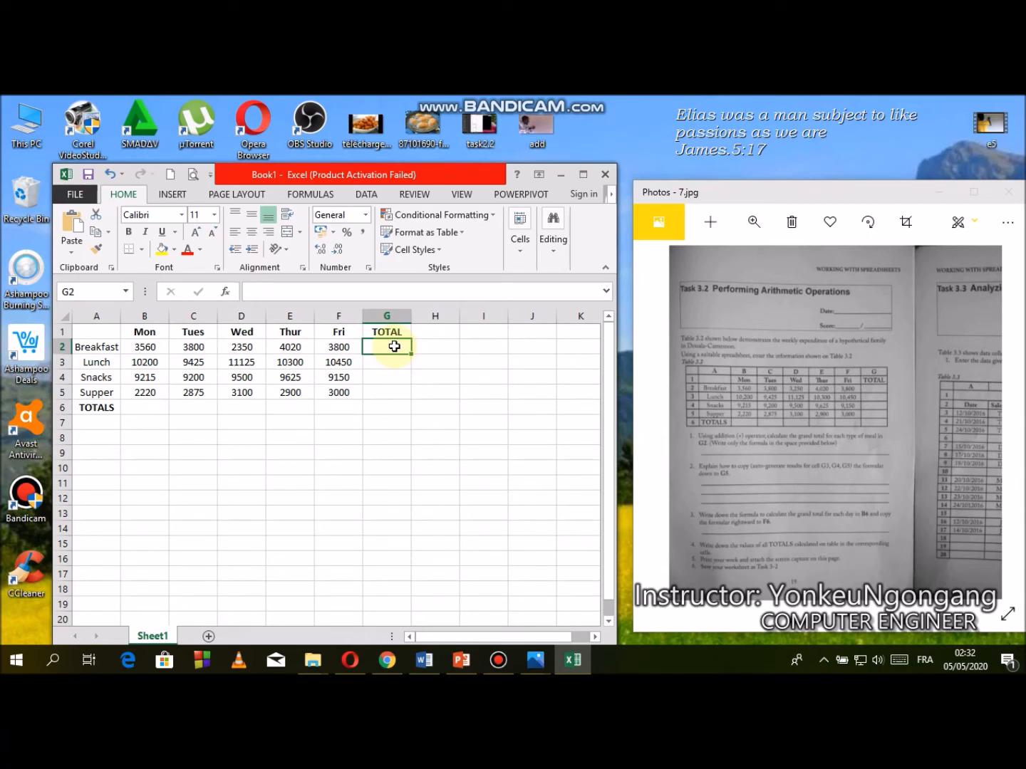
pyautogui.write('+')
pyautogui.press('Escape')
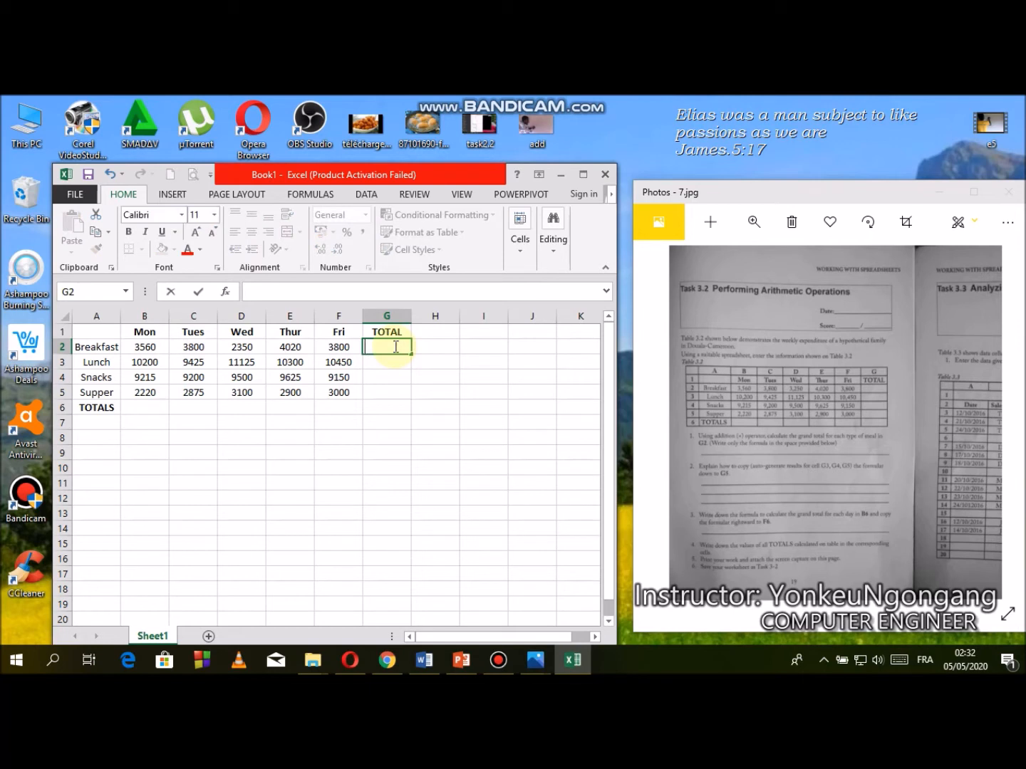
pyautogui.write('=')
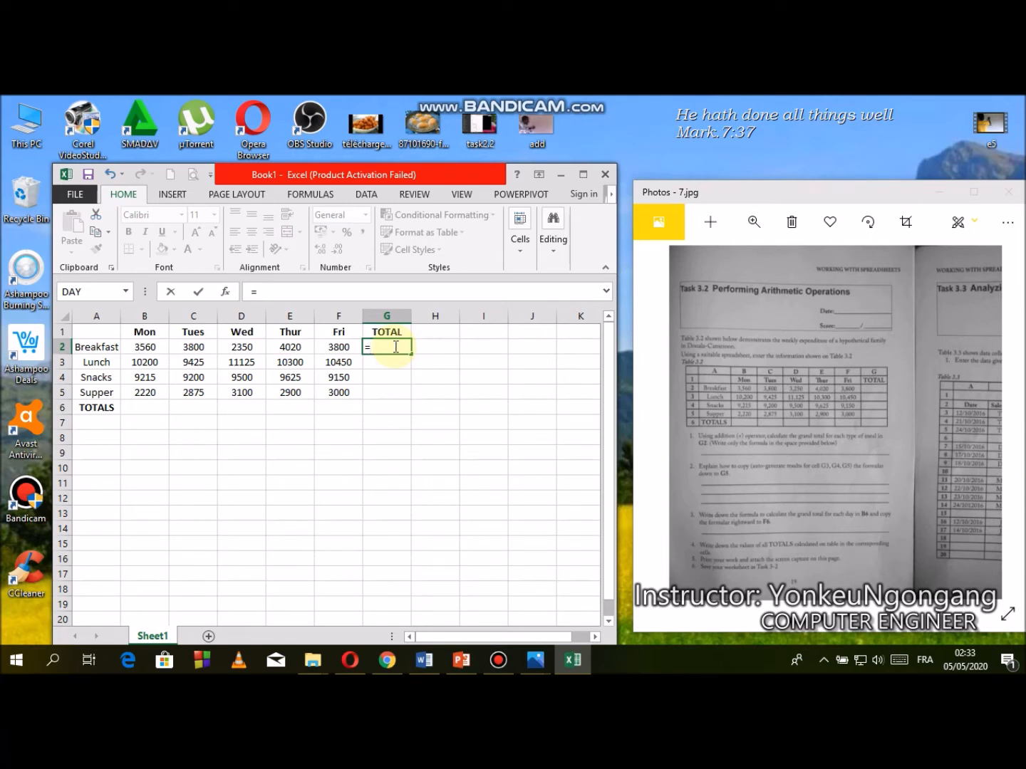
pyautogui.write('su')
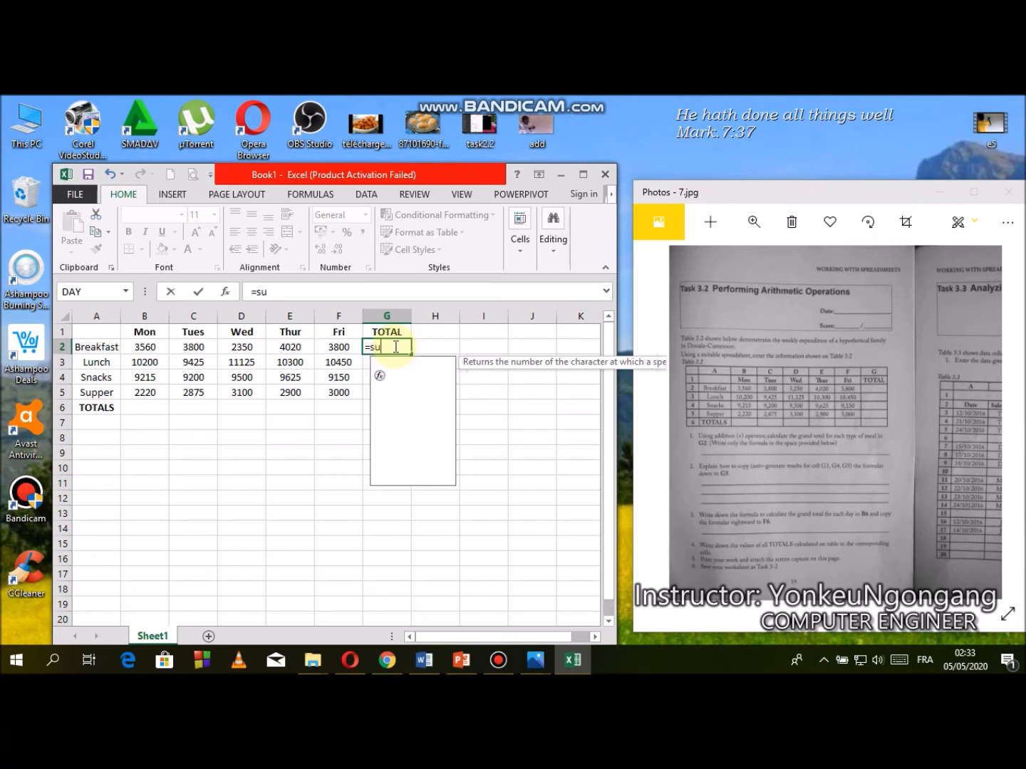
pyautogui.write('m')
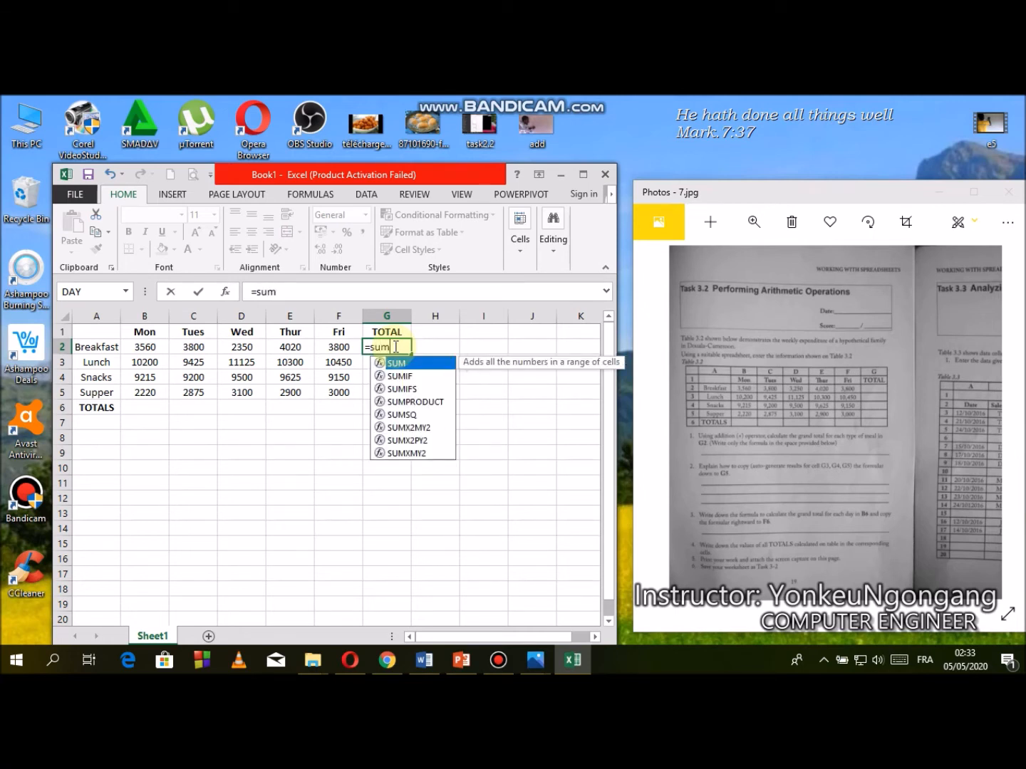
pyautogui.write('(')
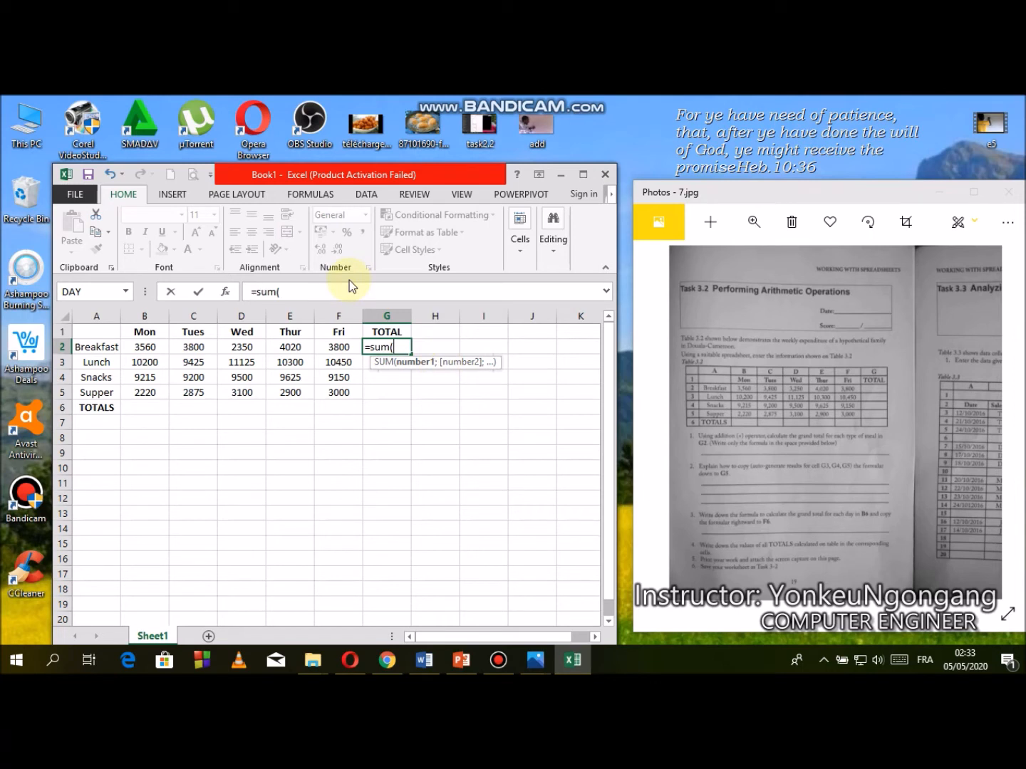
# Step: Add B2, C2, D2, E2 and F2 as separate semicolon-delimited arguments of the SUM formula in G2 and close the parenthesis
pyautogui.click(154, 347)
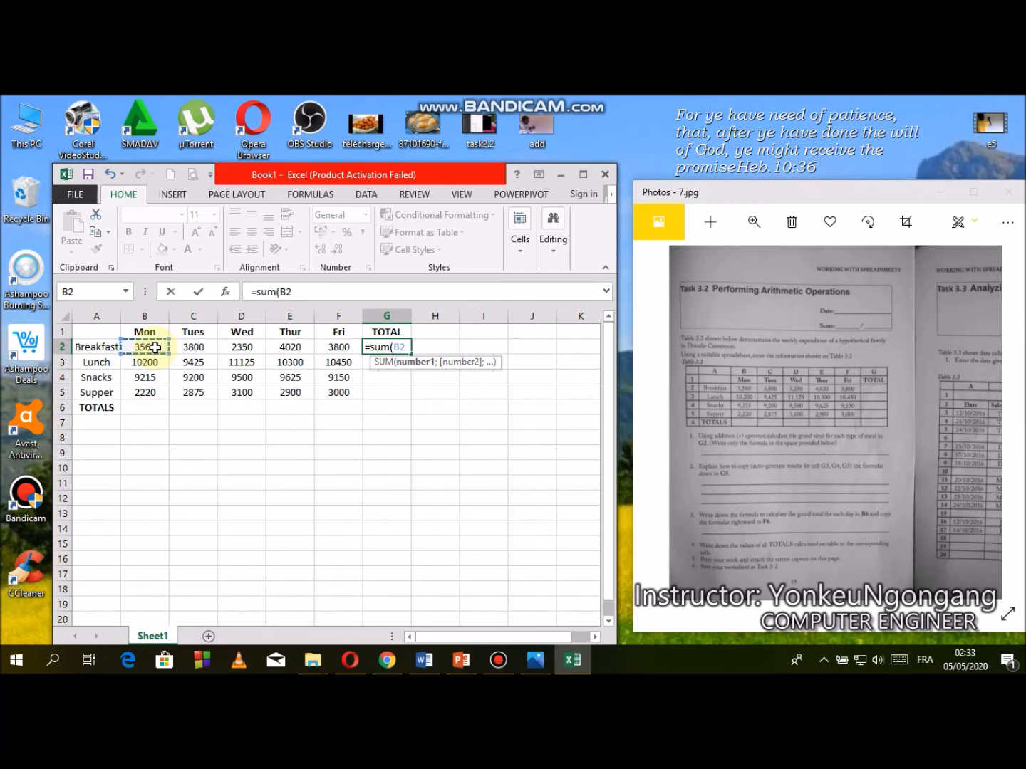
pyautogui.write(';')
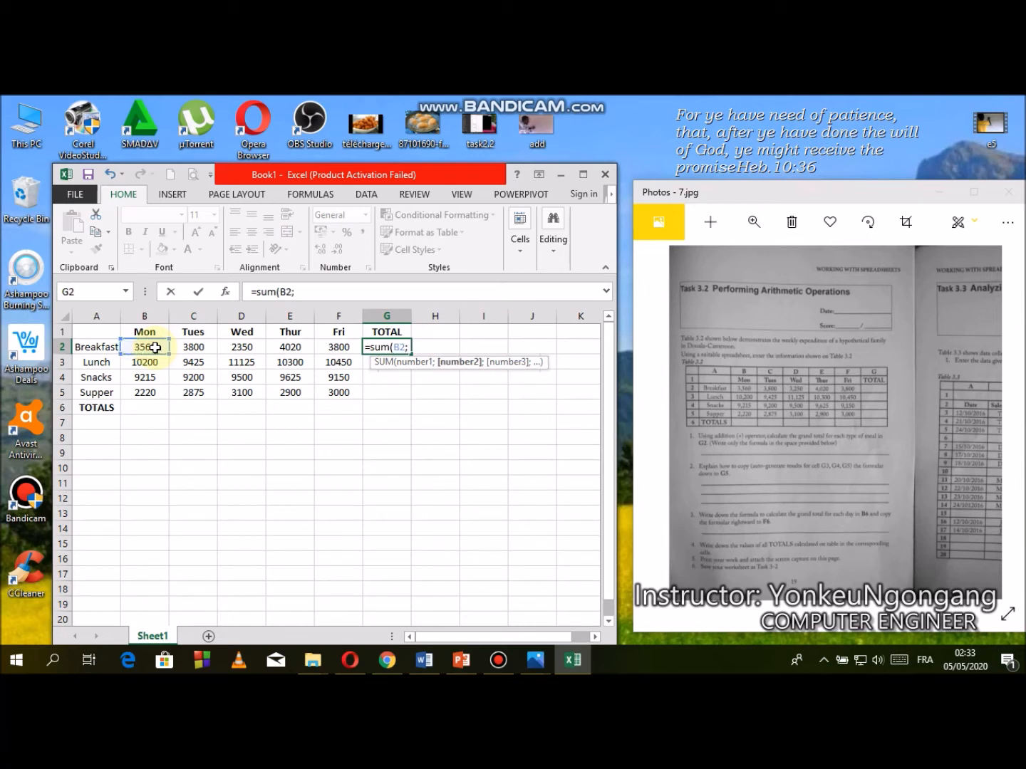
pyautogui.click(185, 348)
pyautogui.write(';')
pyautogui.click(228, 349)
pyautogui.write(';')
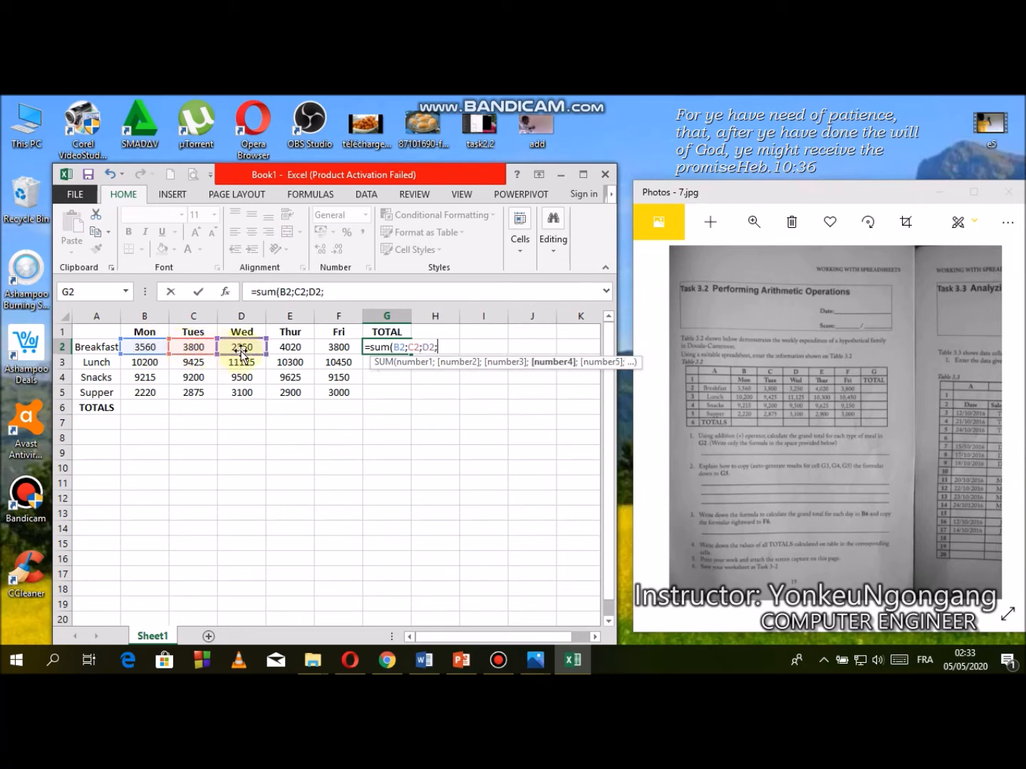
pyautogui.click(304, 348)
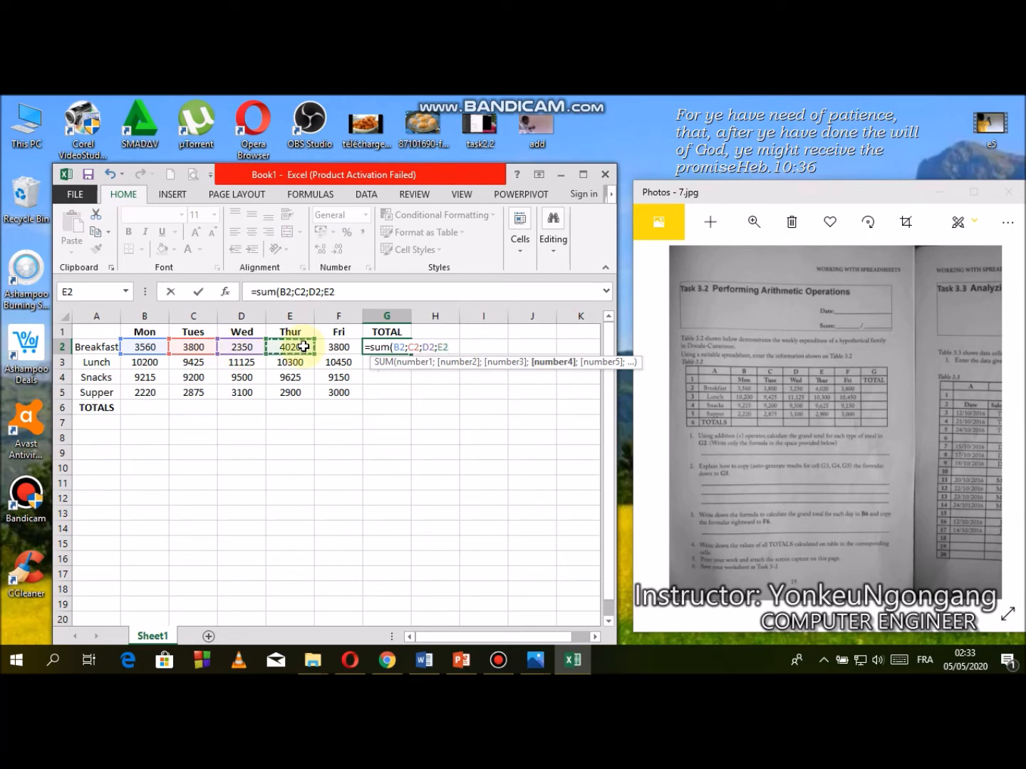
pyautogui.write(';')
pyautogui.click(333, 346)
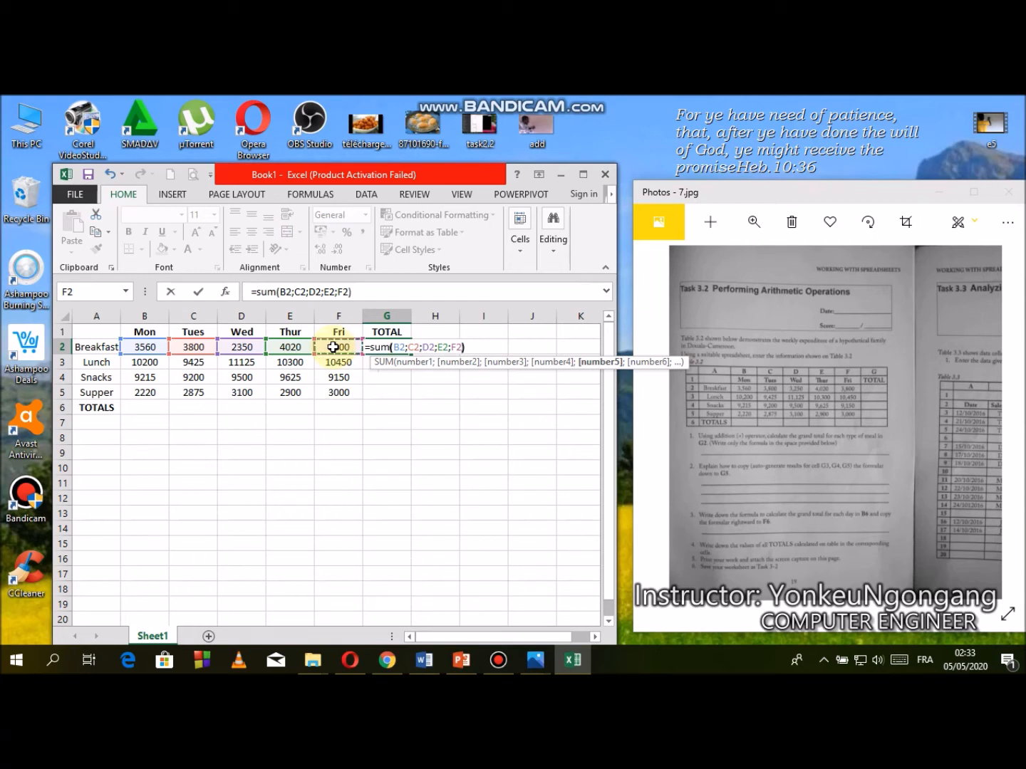
pyautogui.write(')')
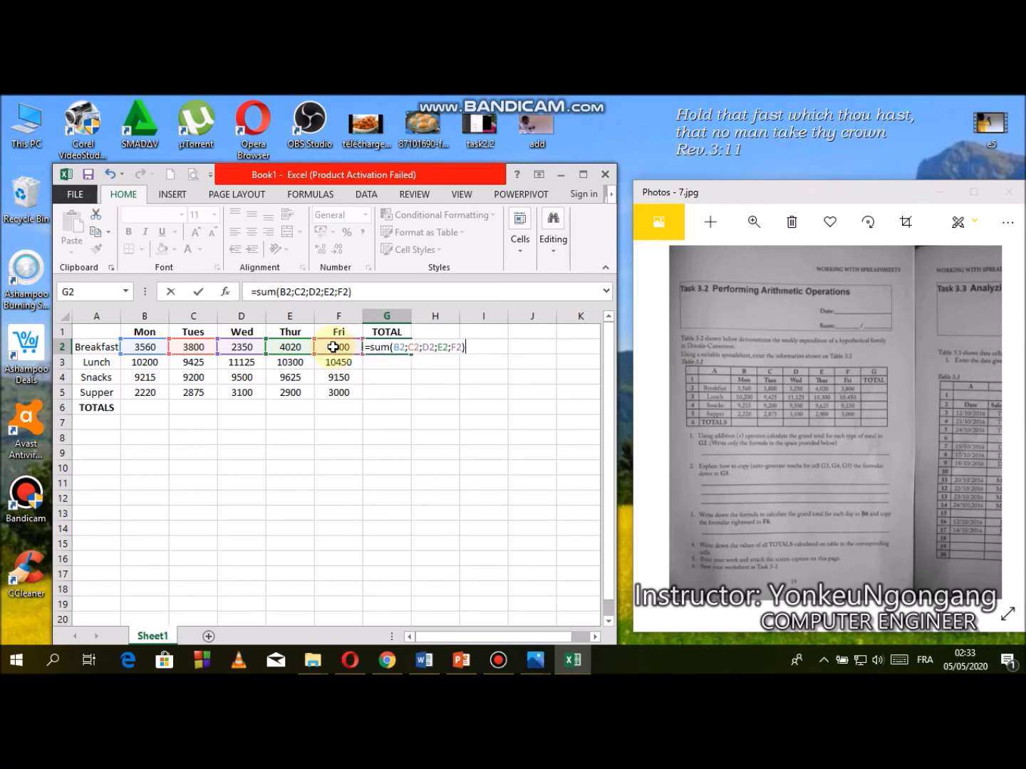
# Step: Remove all the separate cell references from the SUM formula in G2, keeping only =sum(
pyautogui.press('BackSpace')
pyautogui.press('BackSpace')
pyautogui.press('BackSpace')
pyautogui.press('BackSpace')
pyautogui.press('BackSpace')
pyautogui.press('BackSpace')
pyautogui.press('BackSpace')
pyautogui.press('BackSpace')
pyautogui.press('BackSpace')
pyautogui.press('BackSpace')
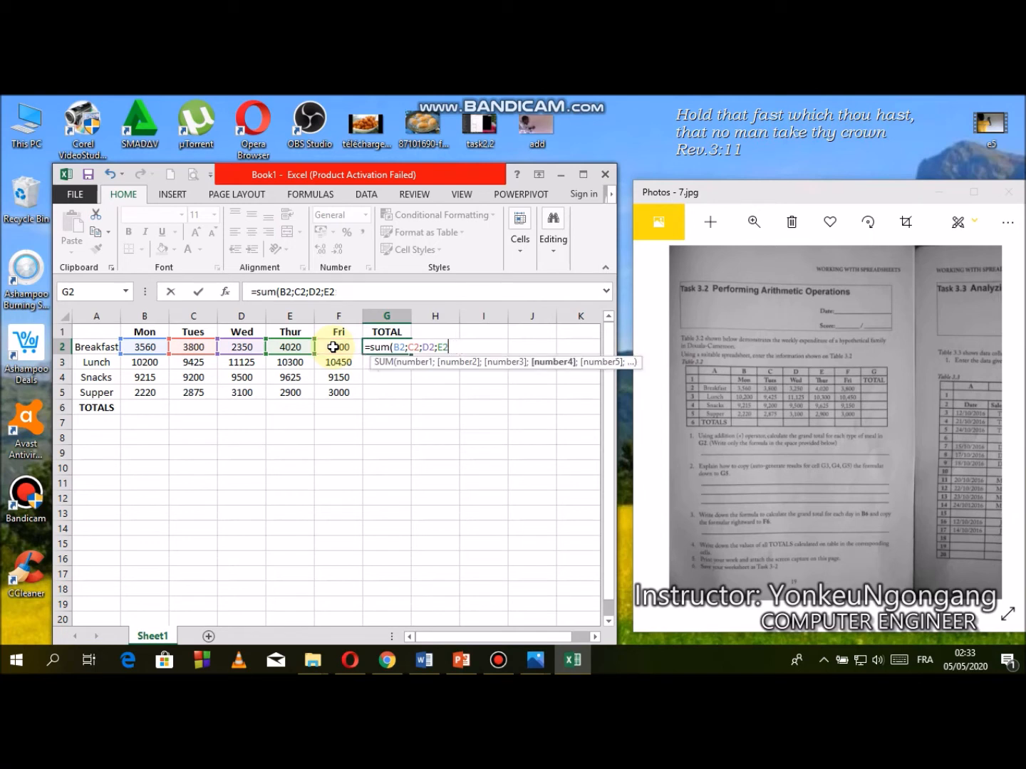
pyautogui.press('BackSpace')
pyautogui.press('BackSpace')
pyautogui.press('BackSpace')
pyautogui.press('BackSpace')
pyautogui.press('BackSpace')
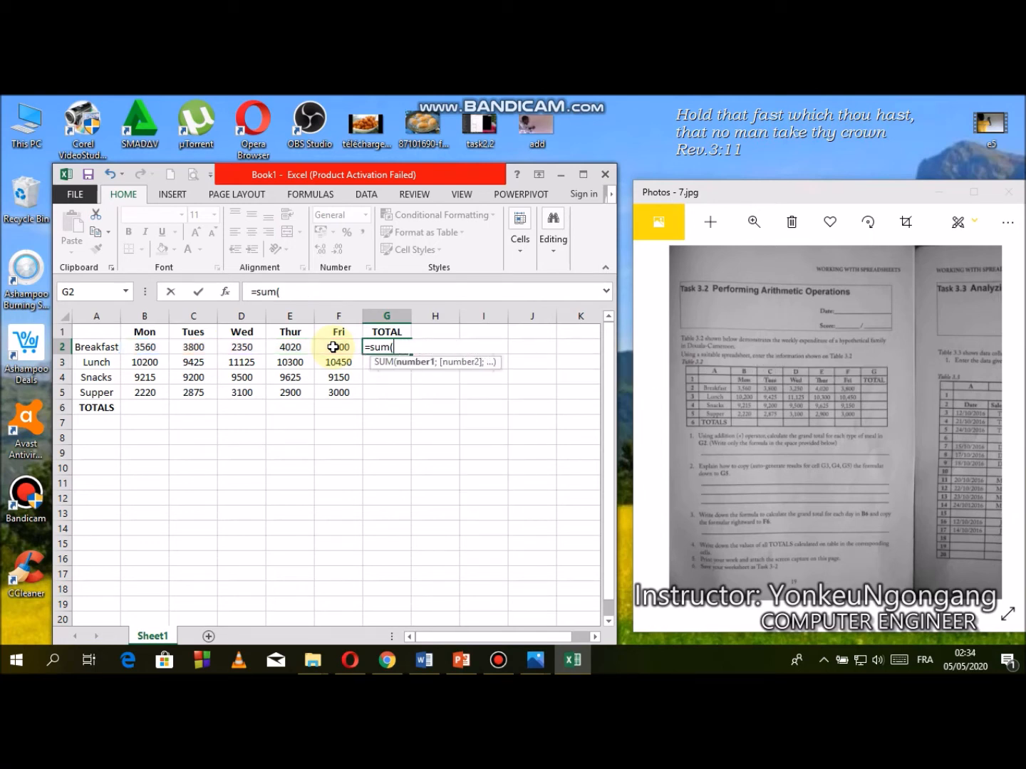
# Step: Complete the SUM formula in G2 with the range B2:F2 to total the Breakfast expenses
pyautogui.click(150, 347)
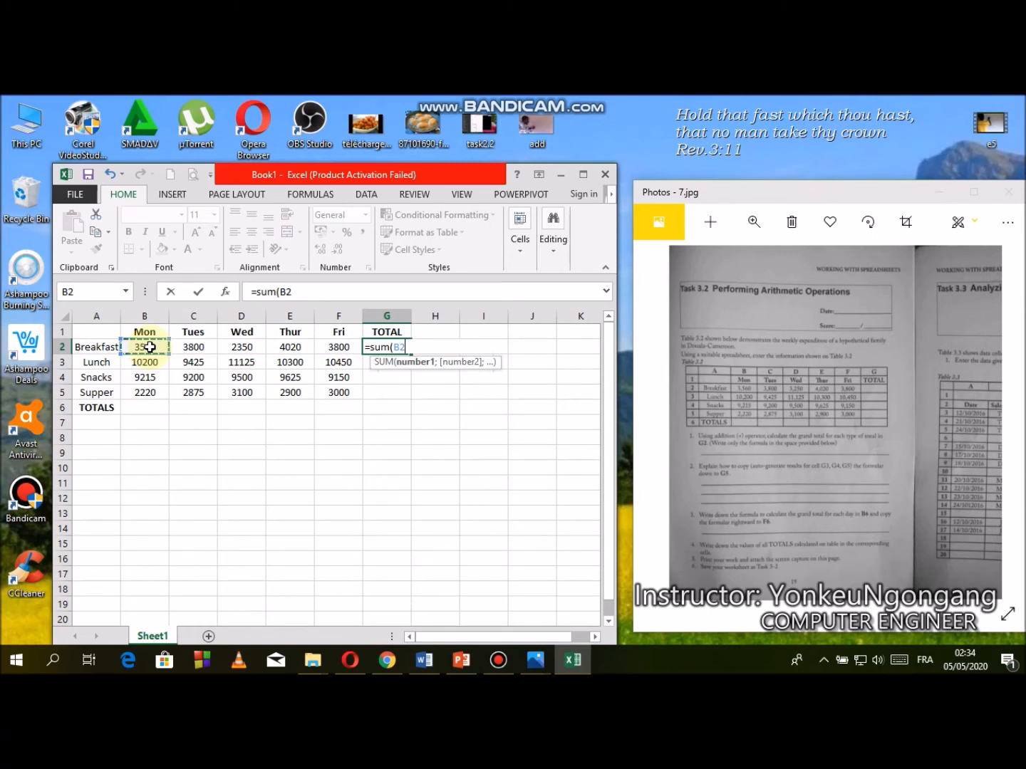
pyautogui.moveTo(153, 347); pyautogui.dragTo(321, 349)
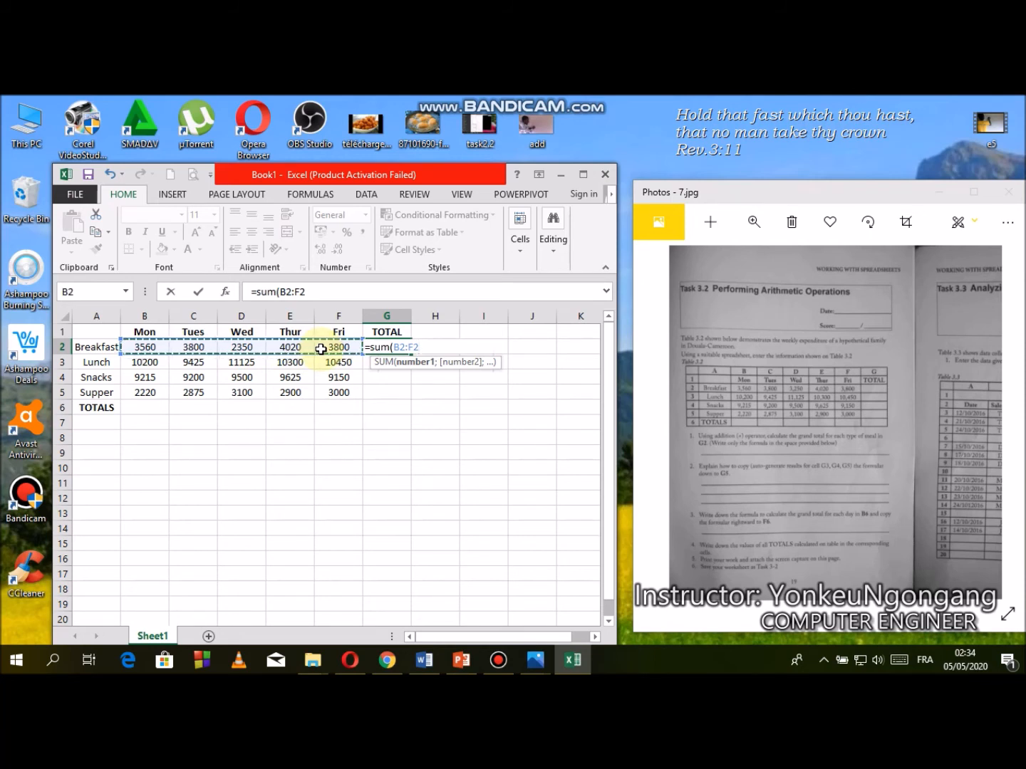
pyautogui.write(')')
pyautogui.press('Return')
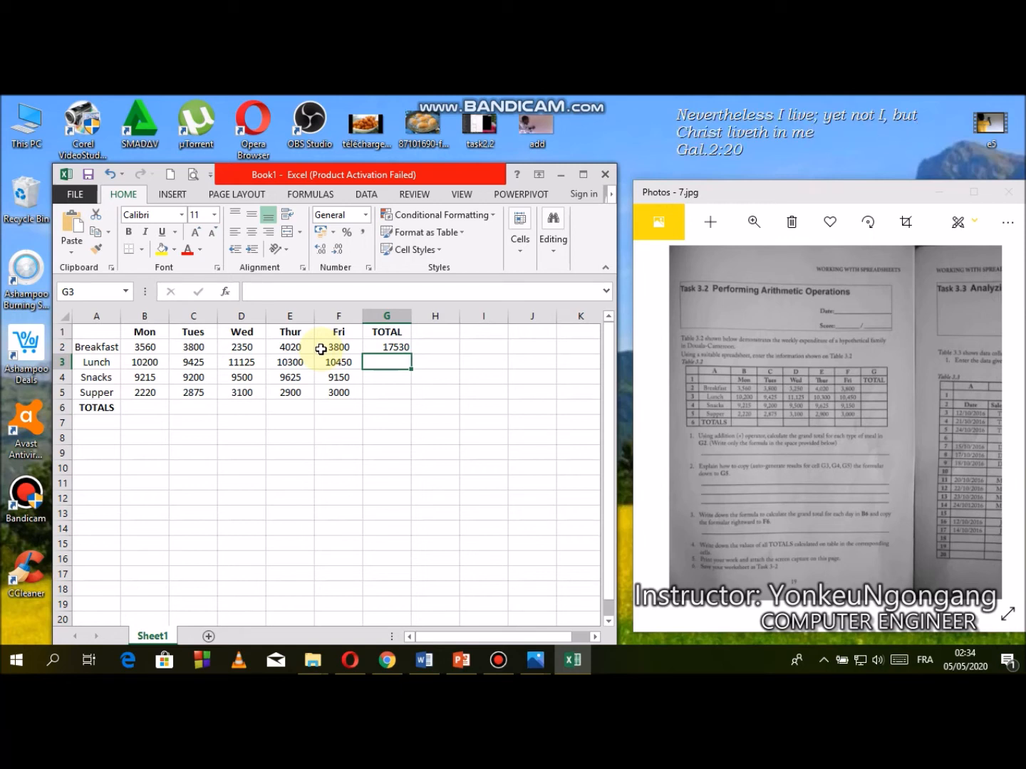
# Step: Review the SUM formulas behind the meal totals in column G, rows 2 to 5
pyautogui.click(392, 348)
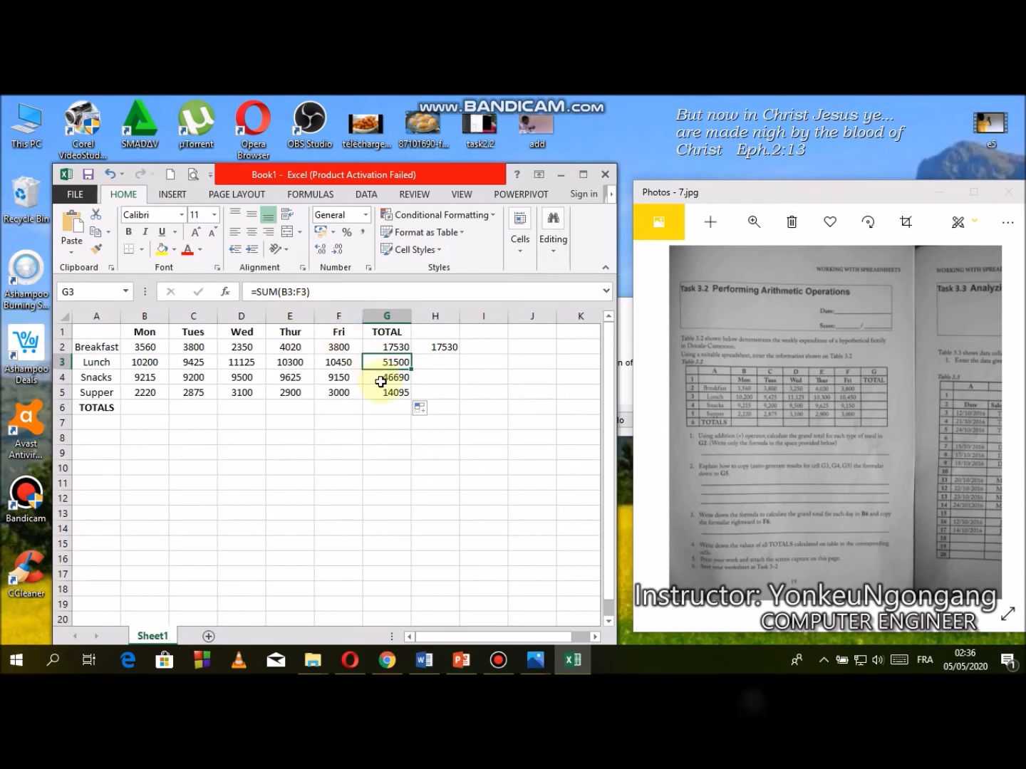
pyautogui.click(382, 379)
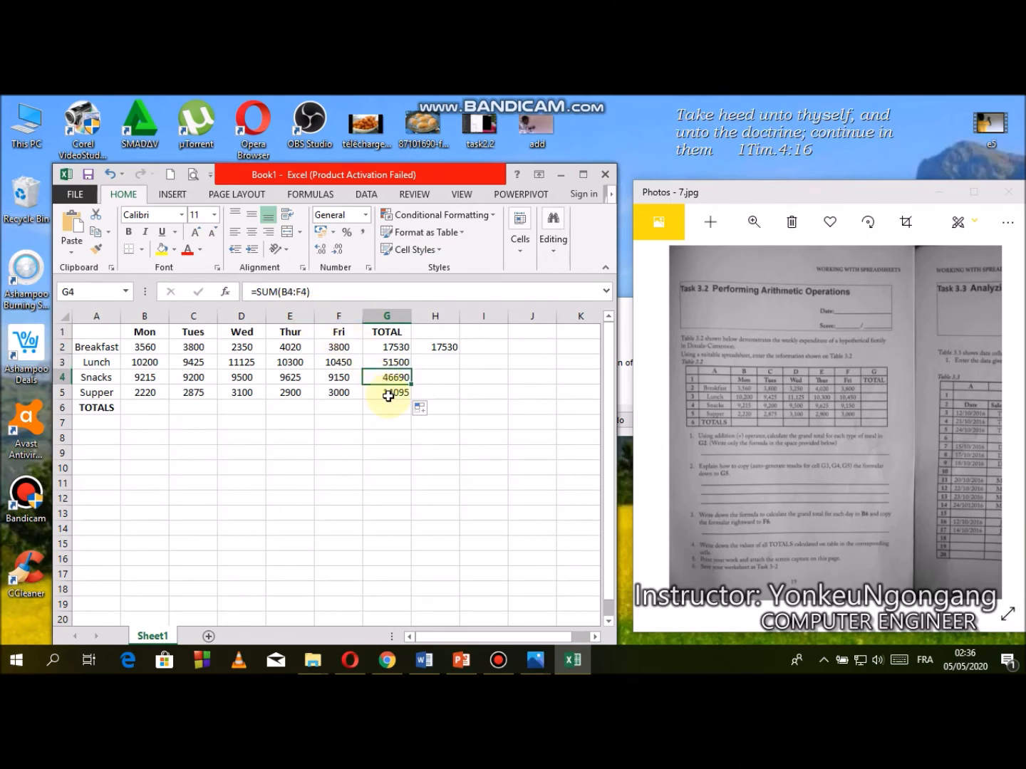
pyautogui.click(389, 393)
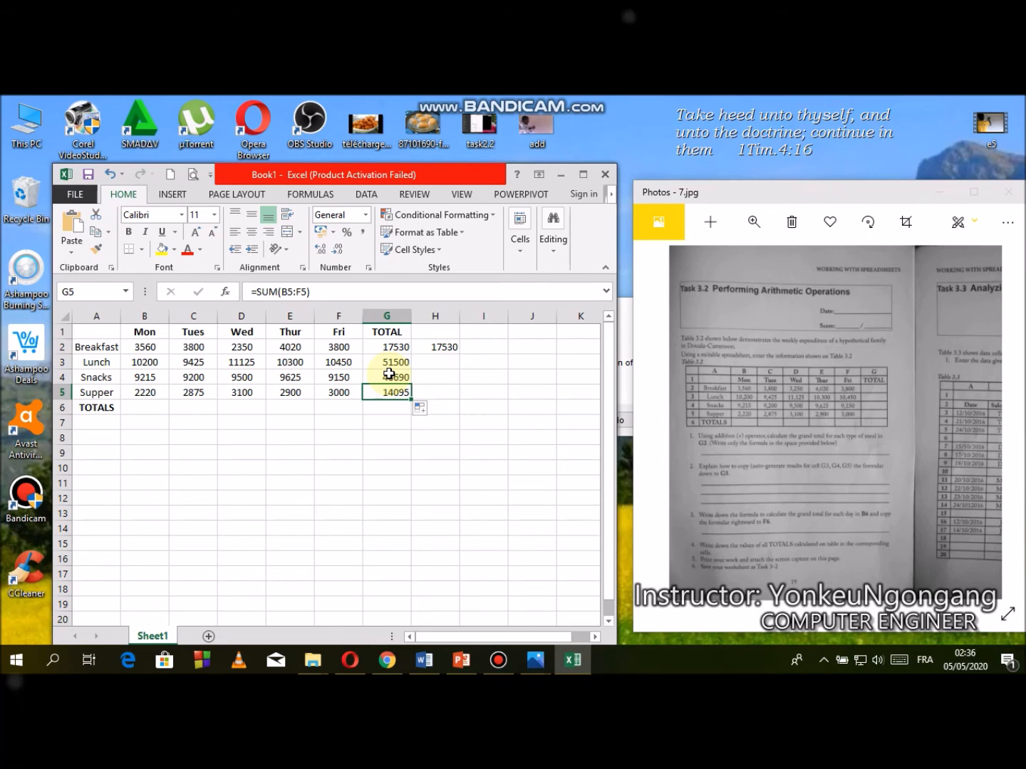
pyautogui.click(387, 347)
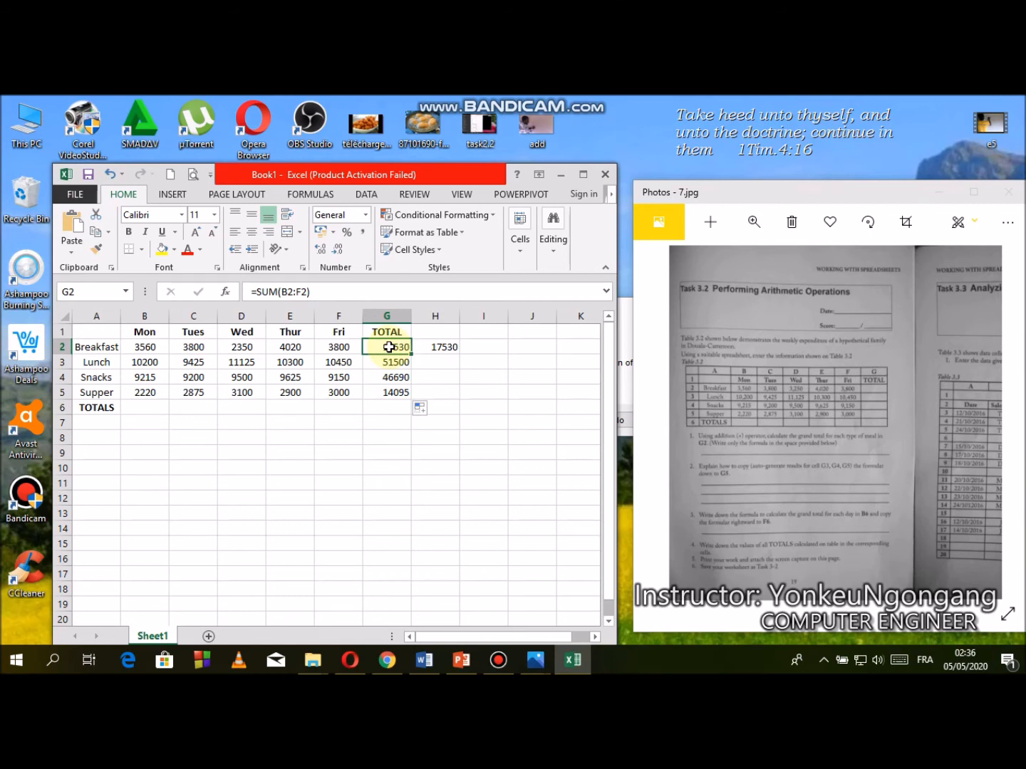
pyautogui.click(442, 358)
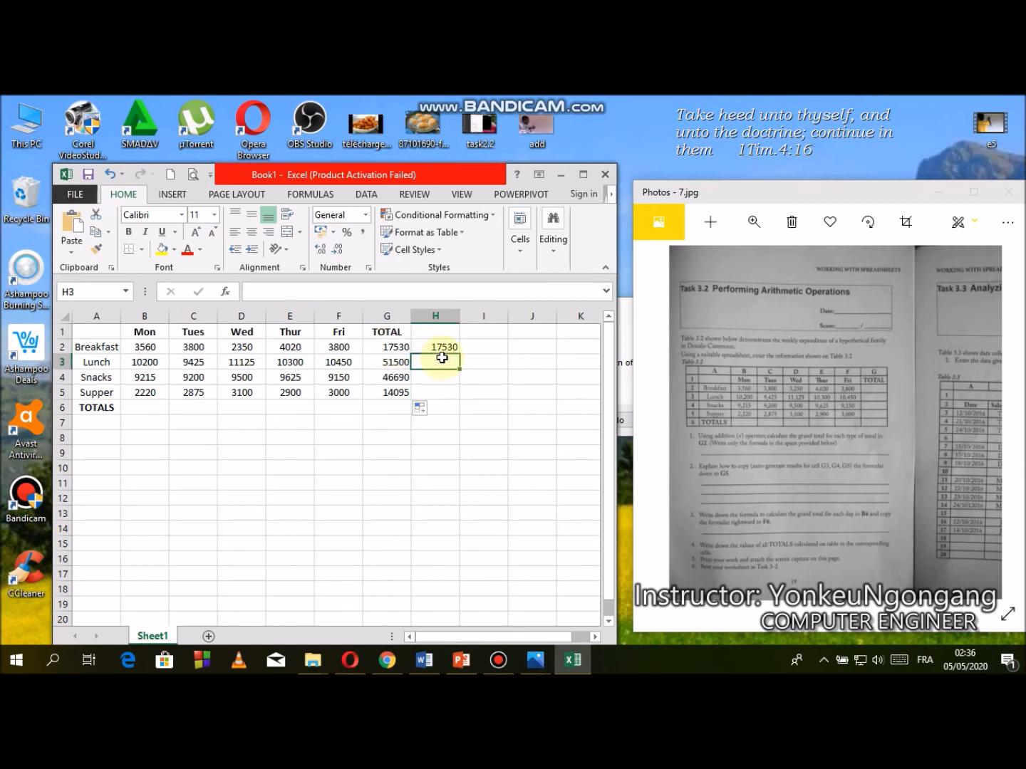
pyautogui.write('$')
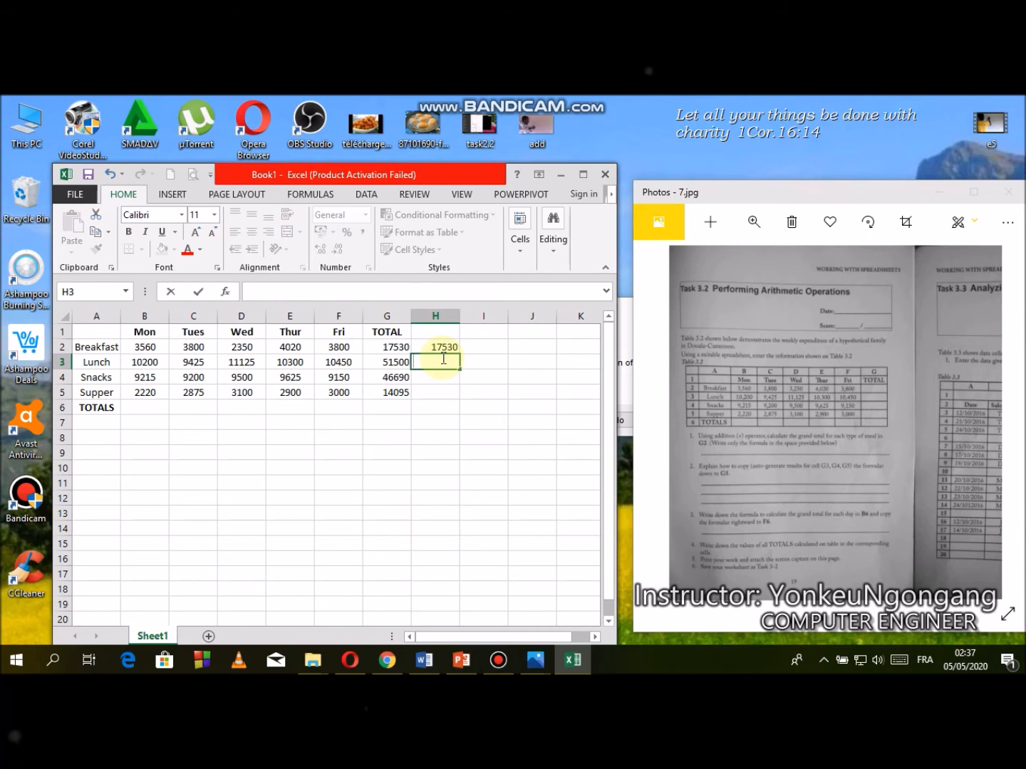
pyautogui.click(384, 349)
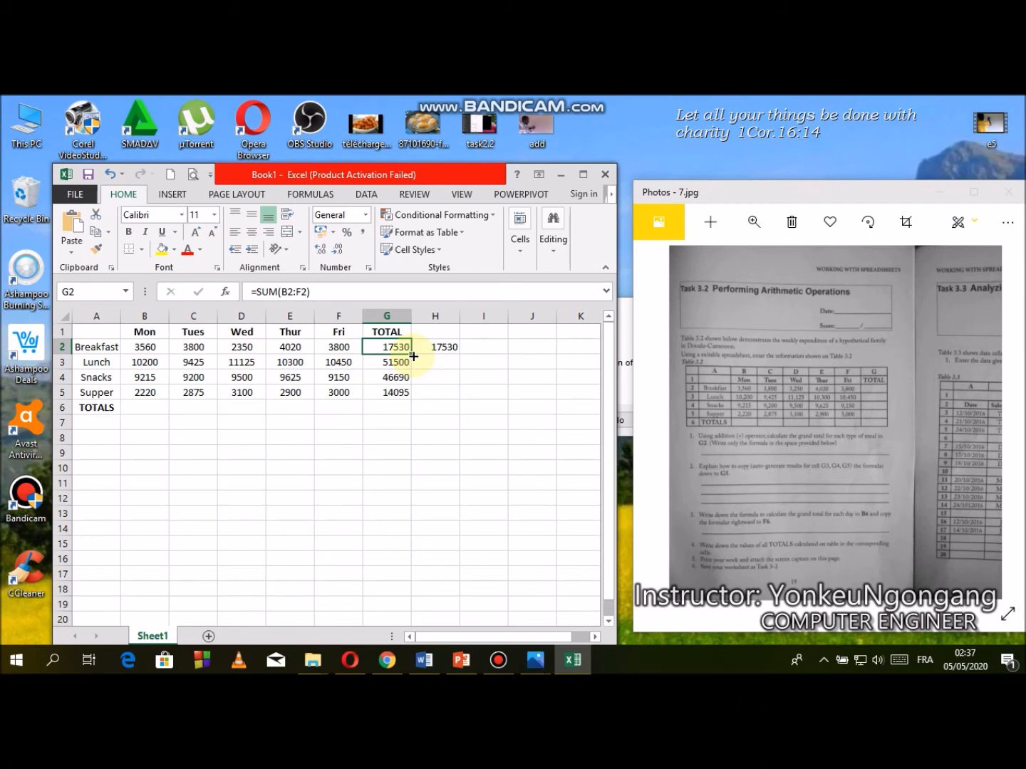
# Step: Calculate the Monday total in B6 with the formula =SUM(B2:B5)
pyautogui.click(144, 407)
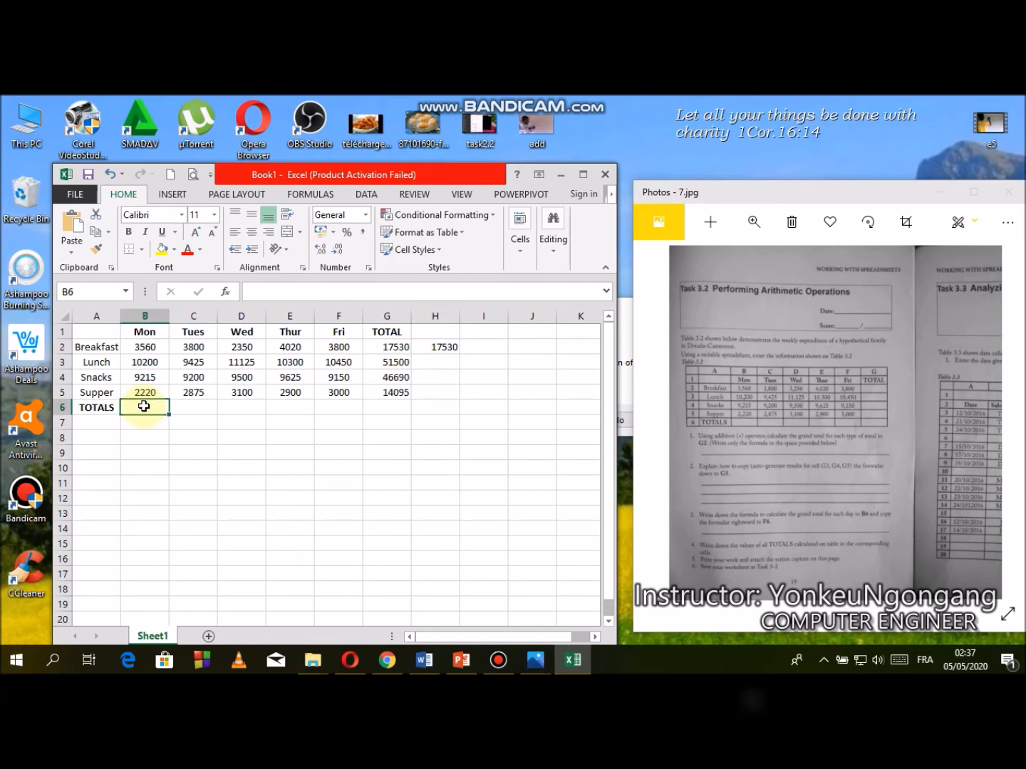
pyautogui.write('=')
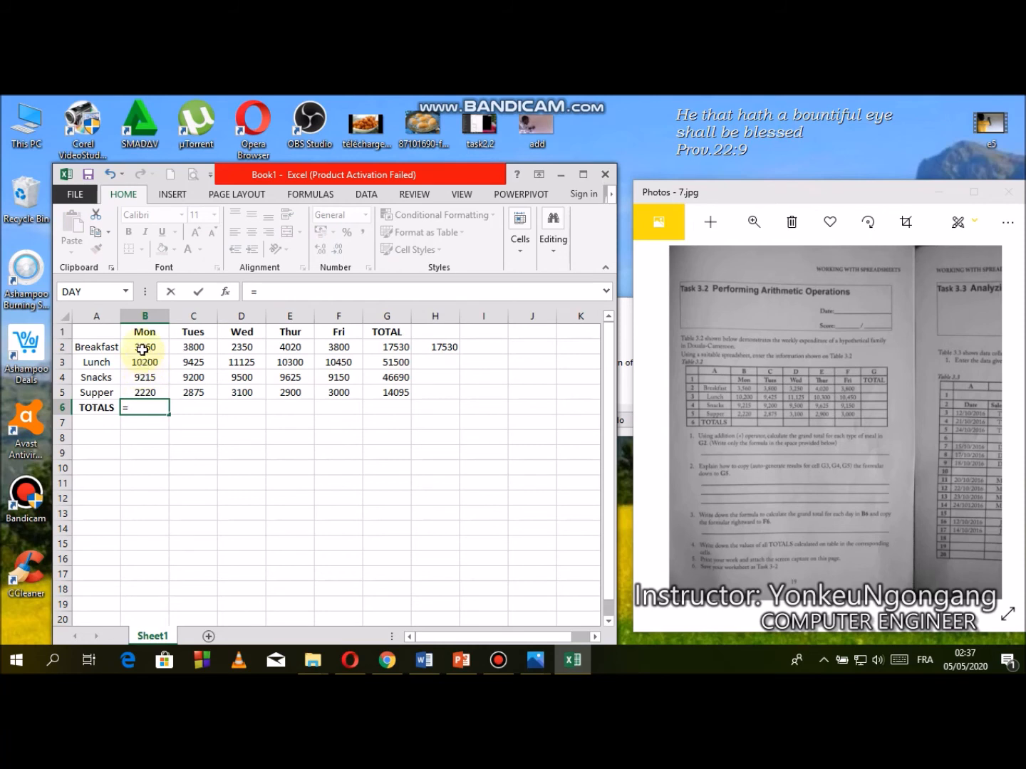
pyautogui.write('sum(')
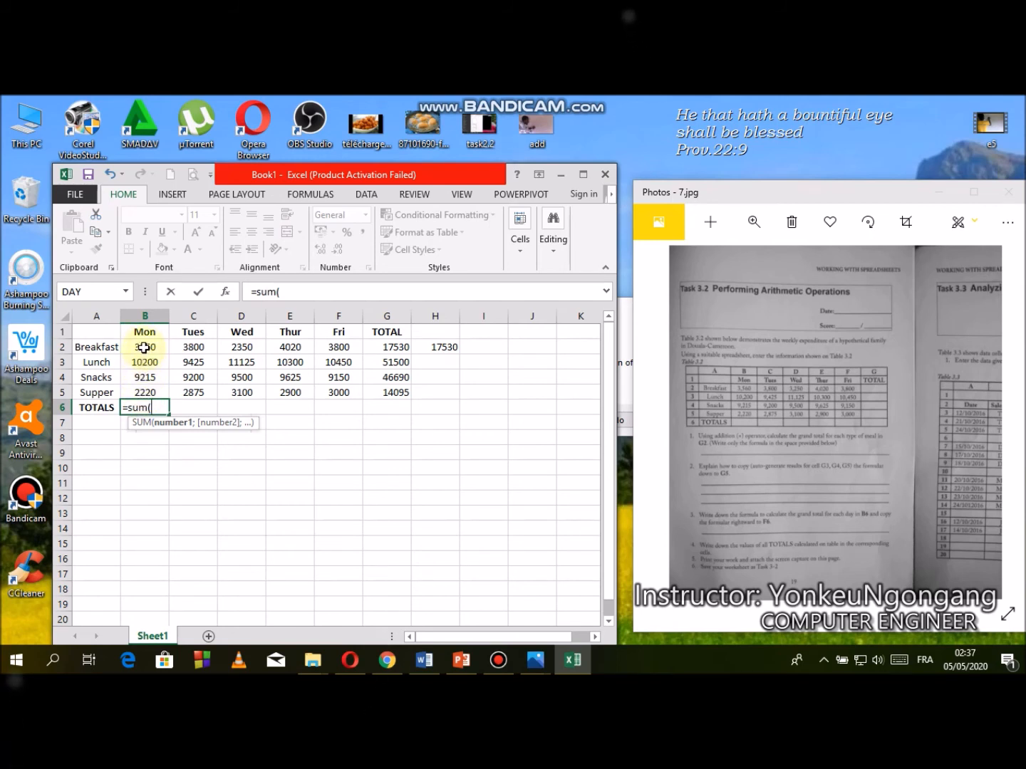
pyautogui.moveTo(144, 349); pyautogui.dragTo(145, 391)
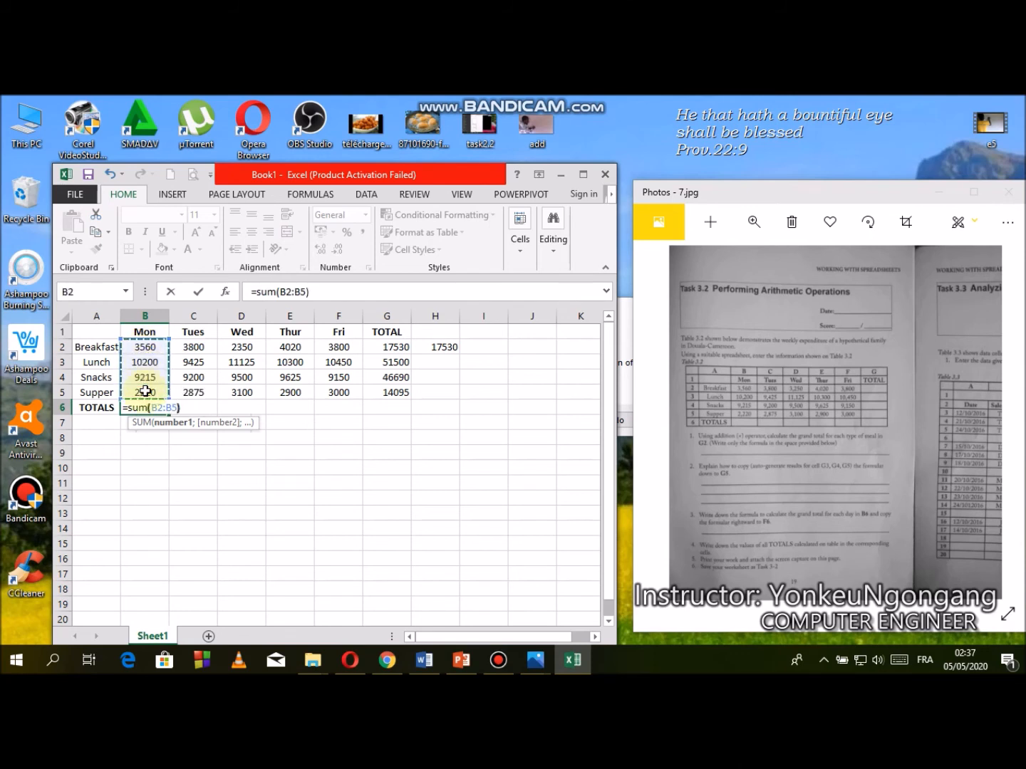
pyautogui.press('Return')
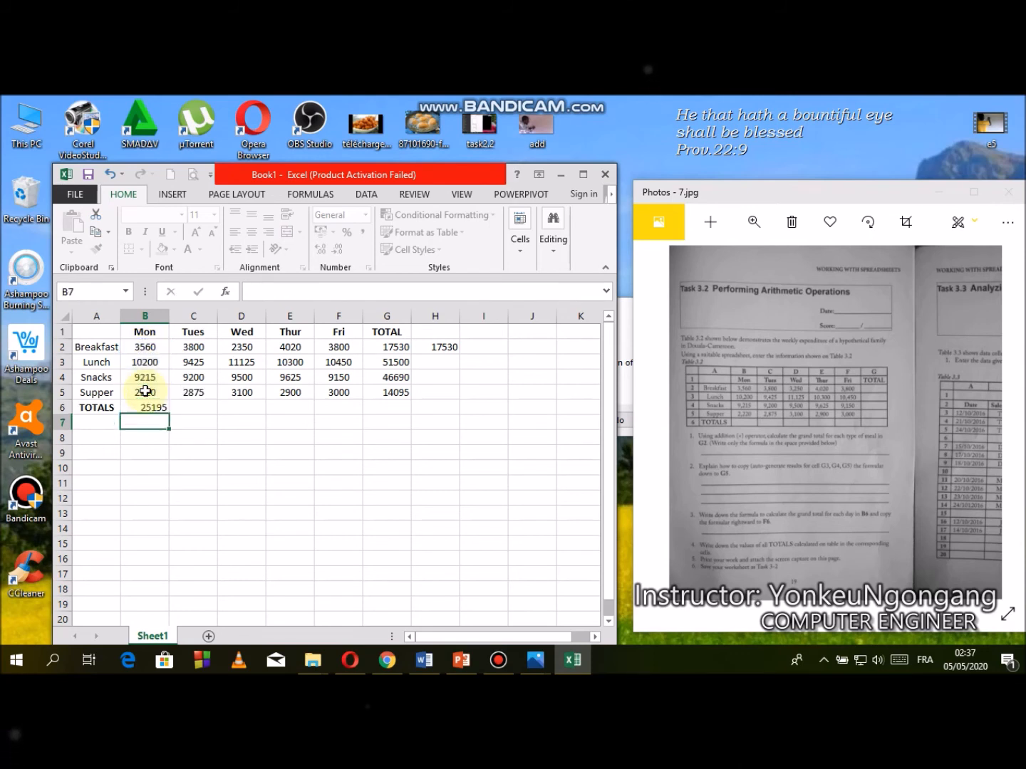
# Step: Copy the Monday total formula from B6 across to F6 and check the copied formulas in F6 and E6
pyautogui.click(153, 408)
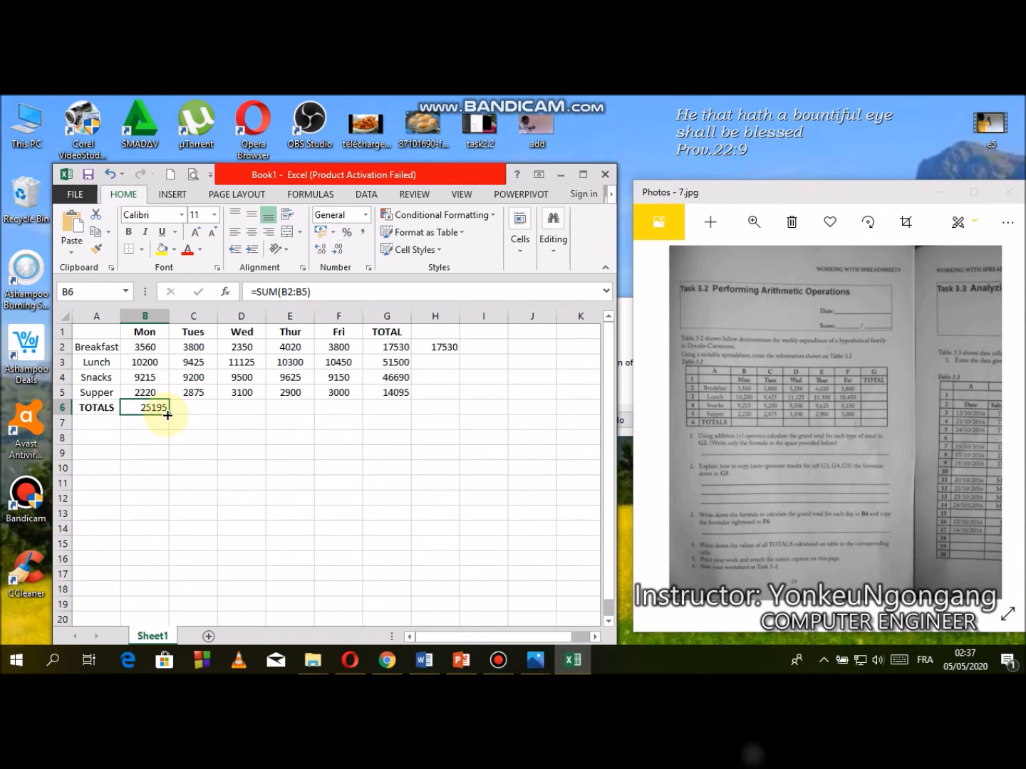
pyautogui.moveTo(169, 416); pyautogui.dragTo(357, 407)
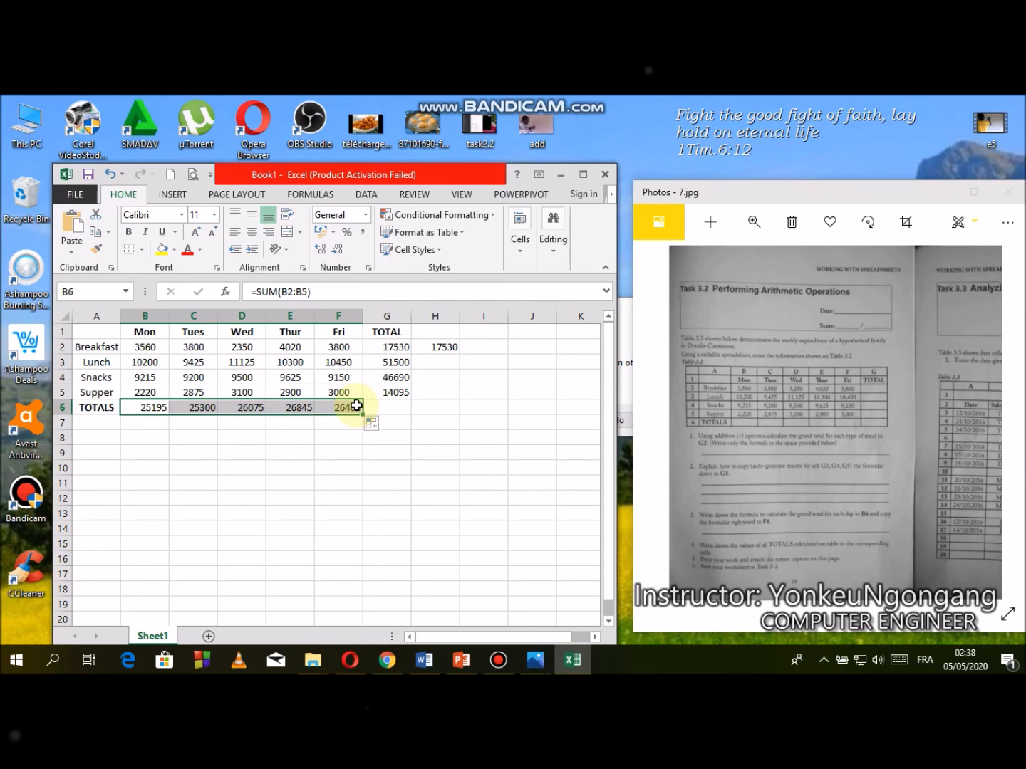
pyautogui.click(337, 411)
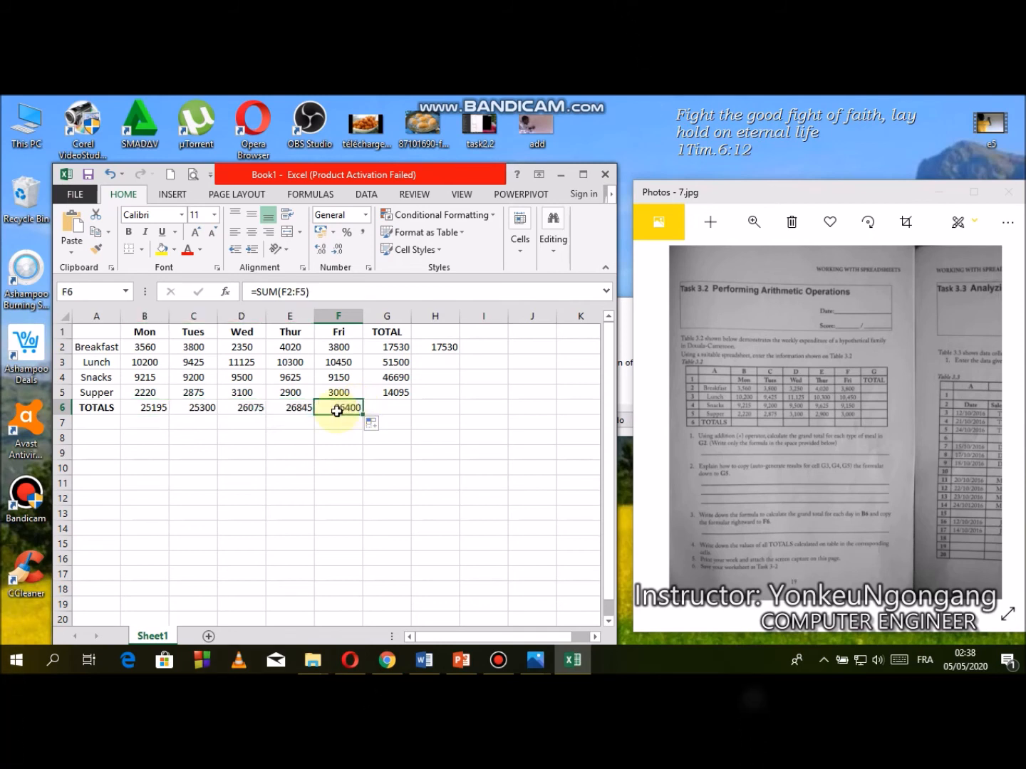
pyautogui.click(300, 408)
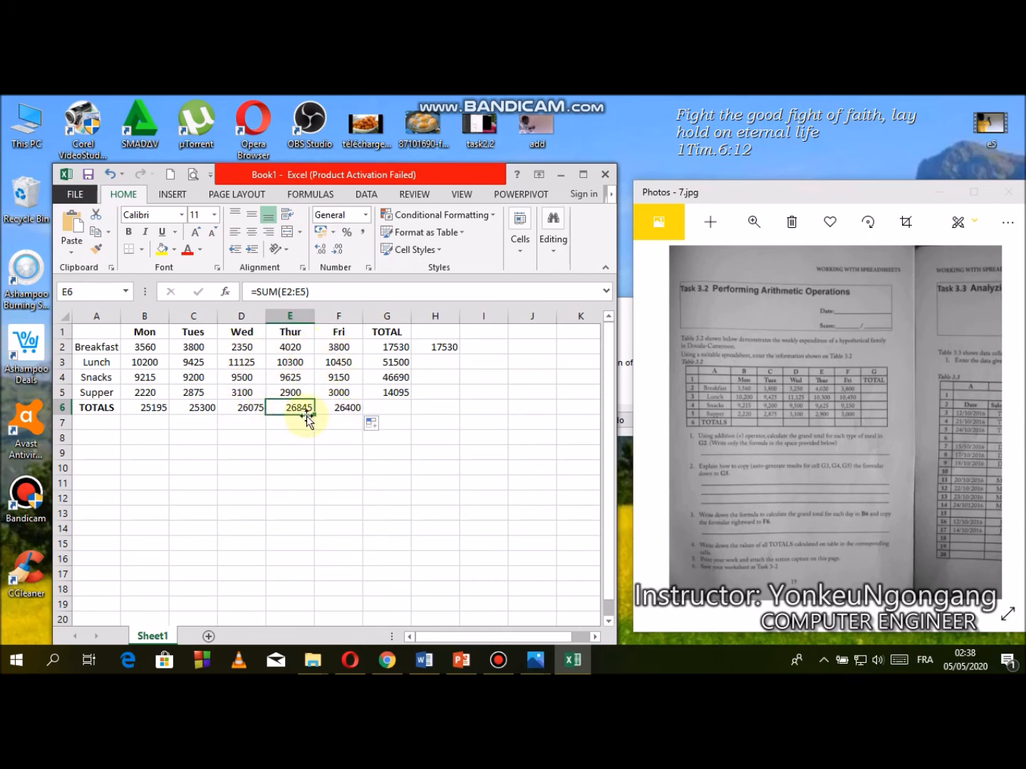
# Step: Extend the Friday total formula from F6 into G6 to get the grand total of the TOTAL column
pyautogui.click(341, 414)
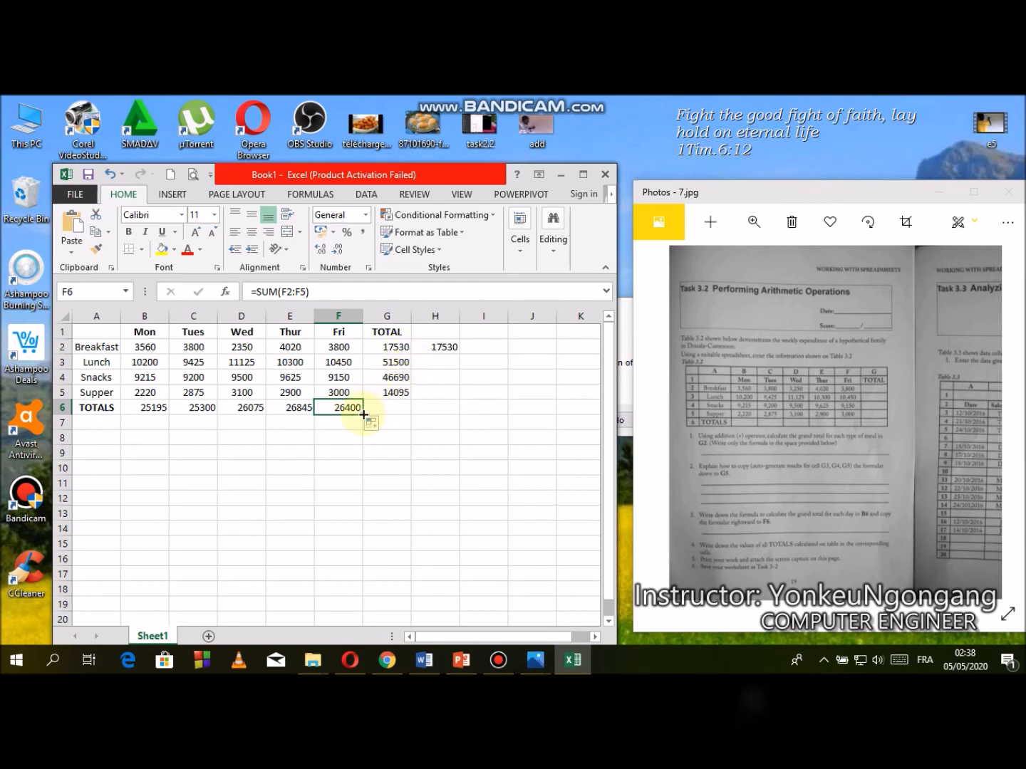
pyautogui.moveTo(362, 414); pyautogui.dragTo(397, 417)
pyautogui.click(394, 409)
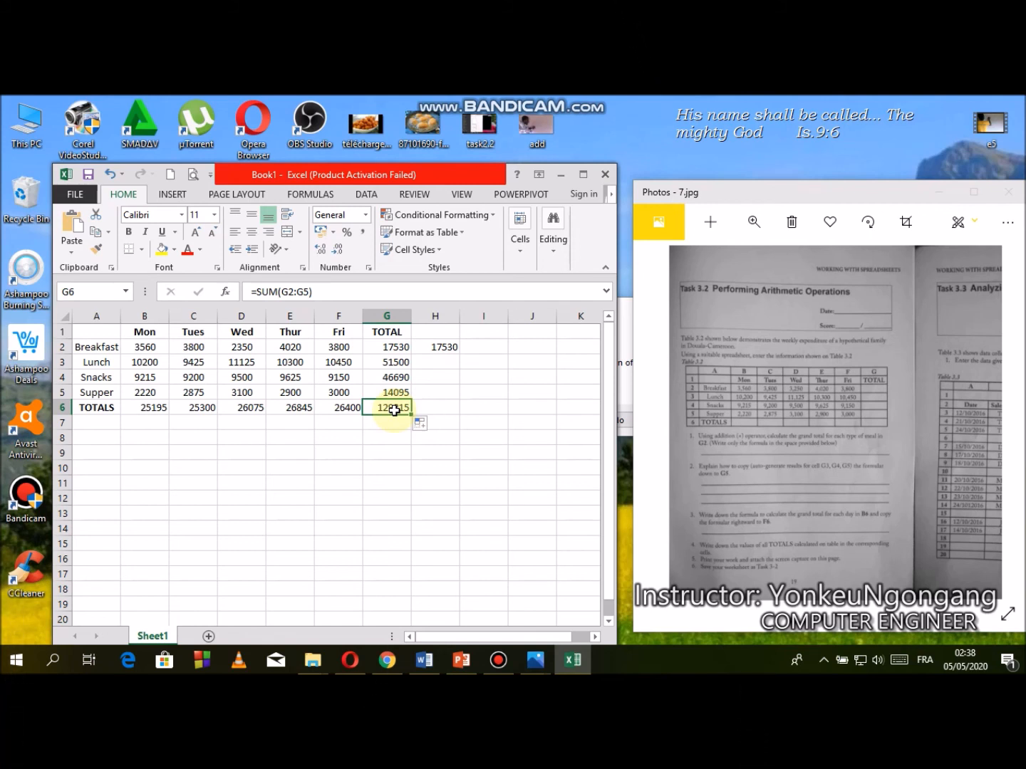
# Step: Maximize the workbook window and delete the extra Breakfast addition formula in H2
pyautogui.click(582, 175)
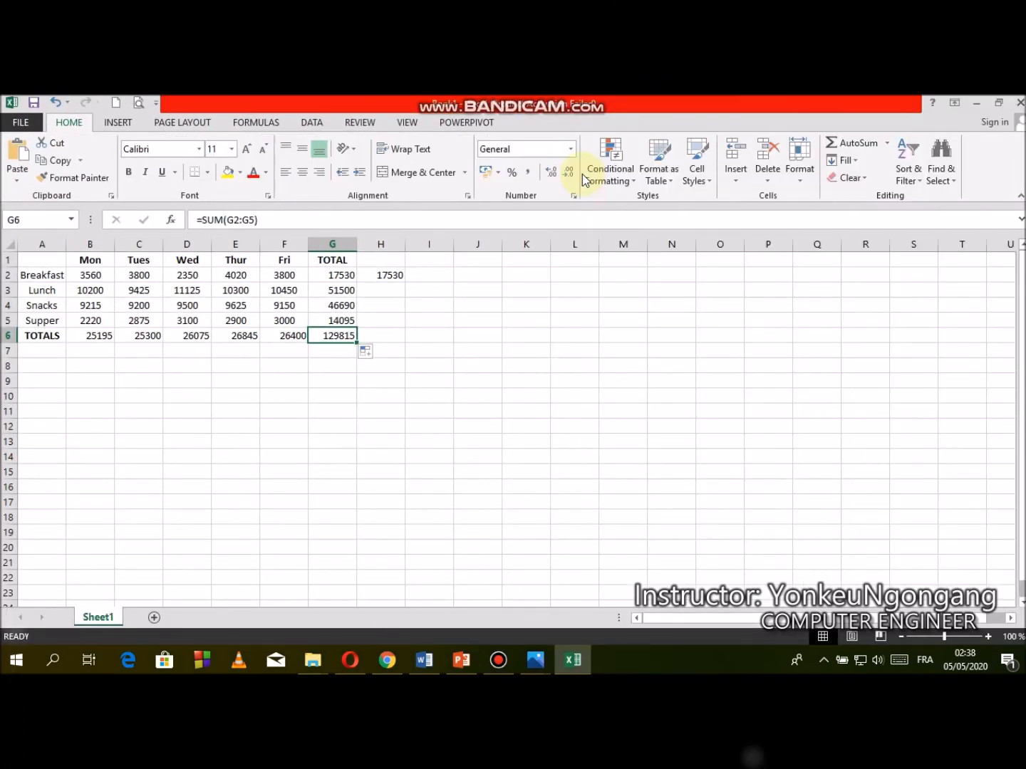
pyautogui.click(390, 275)
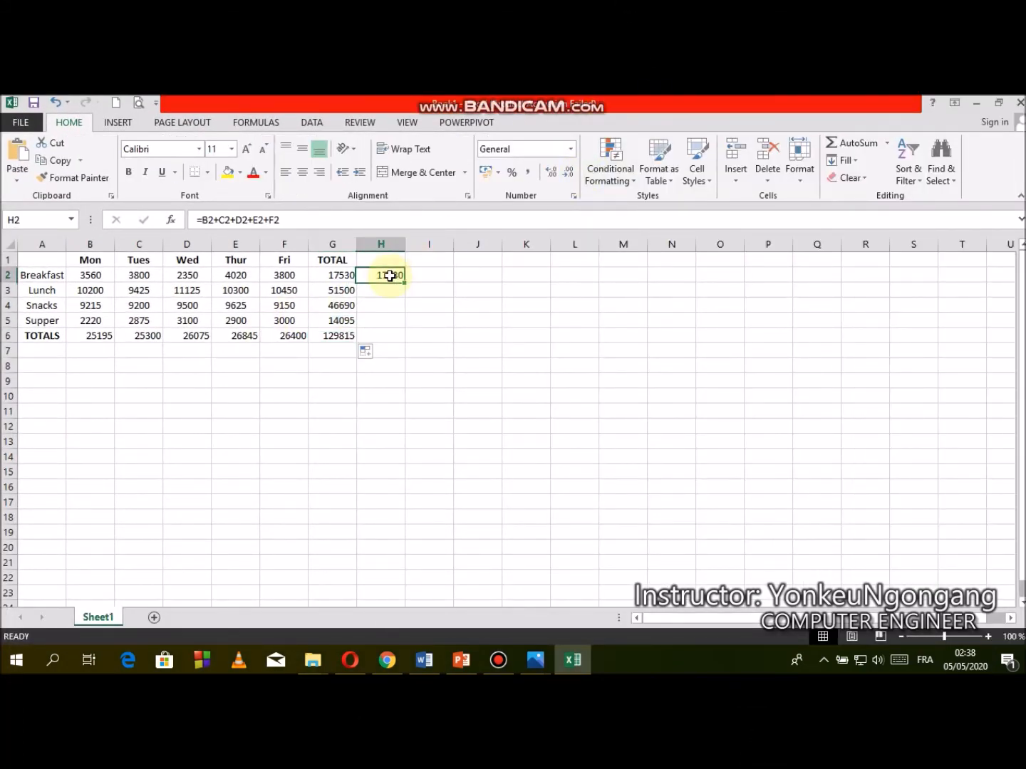
pyautogui.press('Delete')
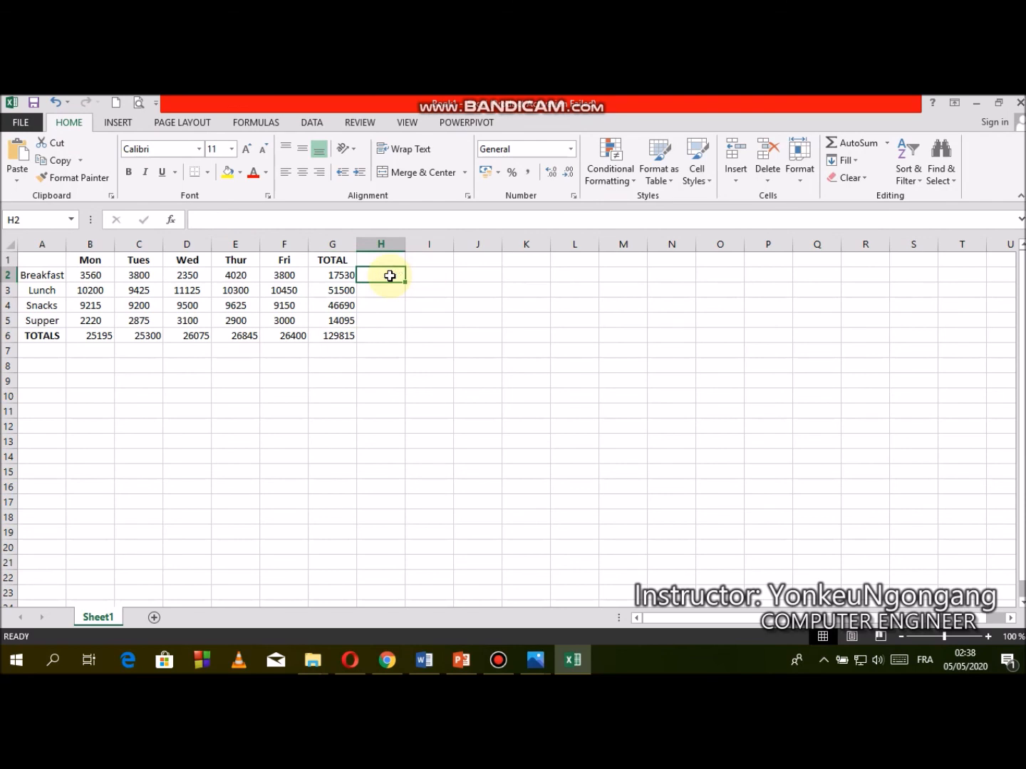
# Step: Preview how the sheet prints on the page, and return to the worksheet
pyautogui.click(285, 322)
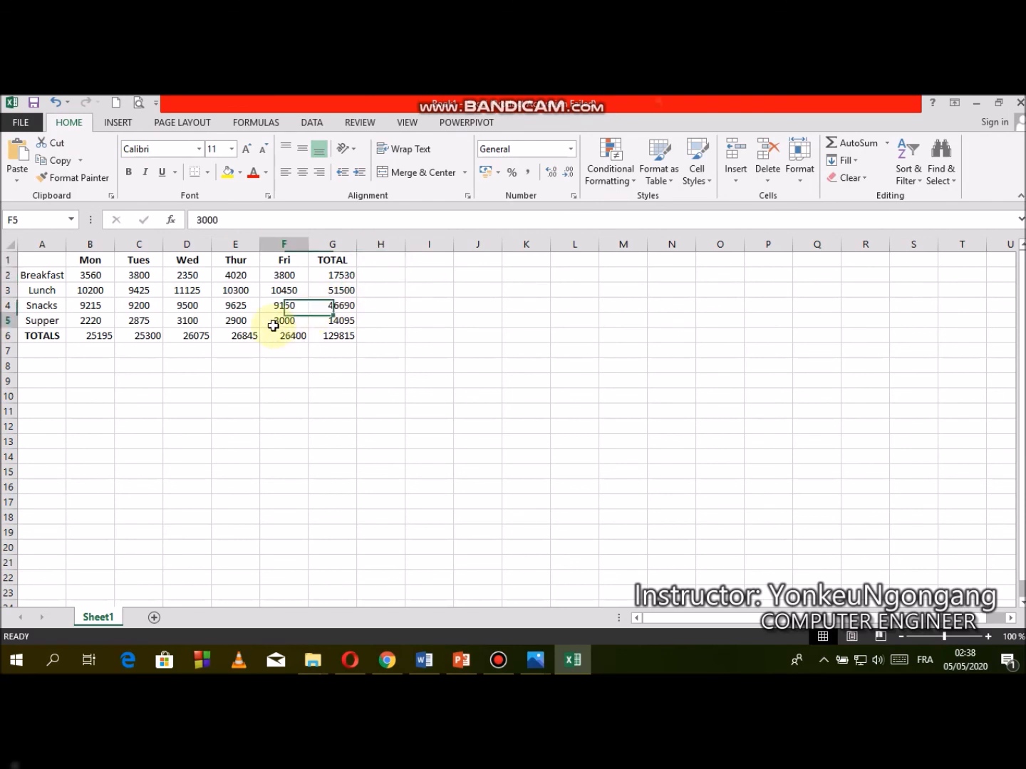
pyautogui.click(139, 103)
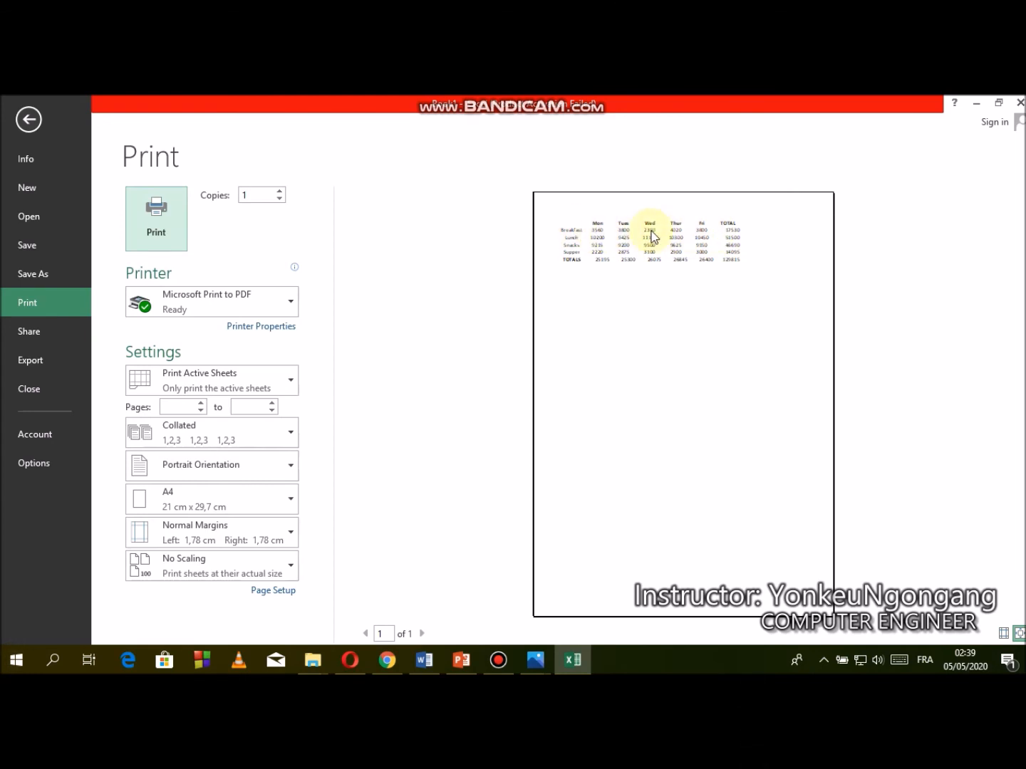
pyautogui.click(37, 127)
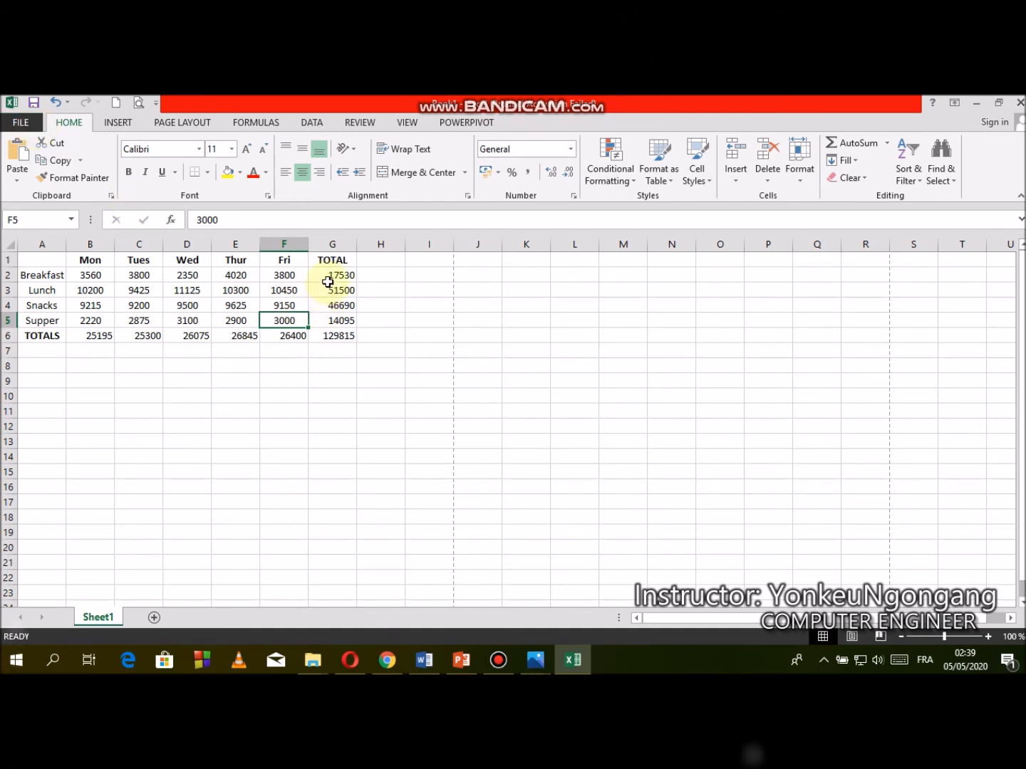
# Step: Center the totals in G2:G6 and the daily totals in B6:F6
pyautogui.moveTo(329, 279); pyautogui.dragTo(332, 333)
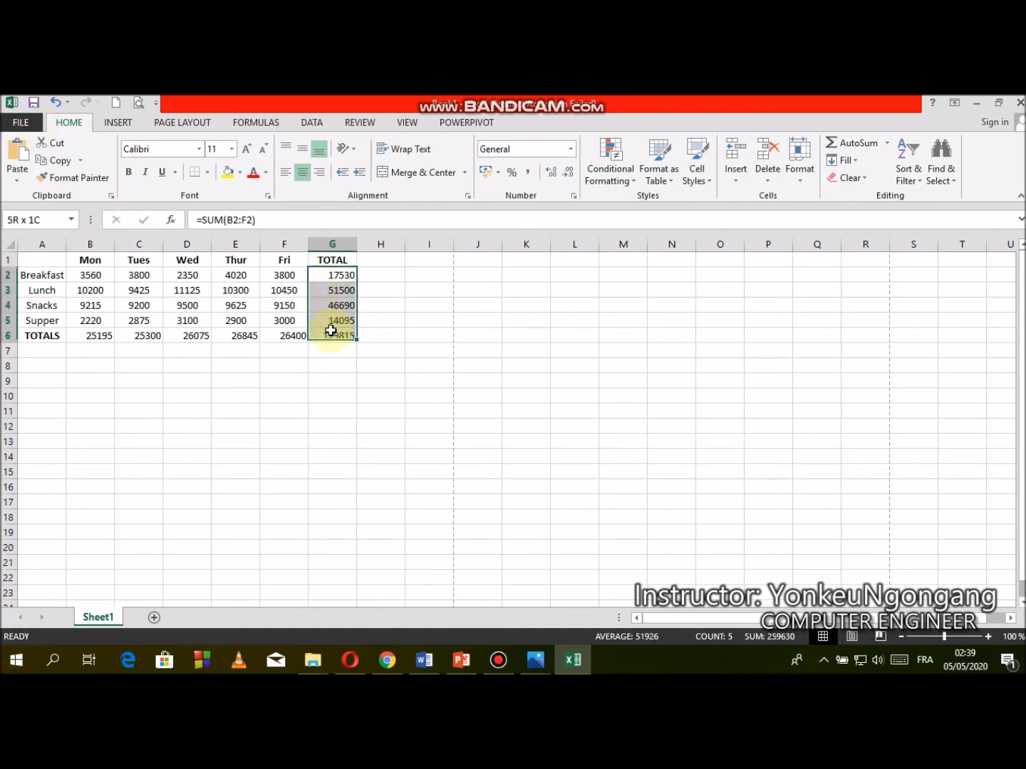
pyautogui.click(301, 173)
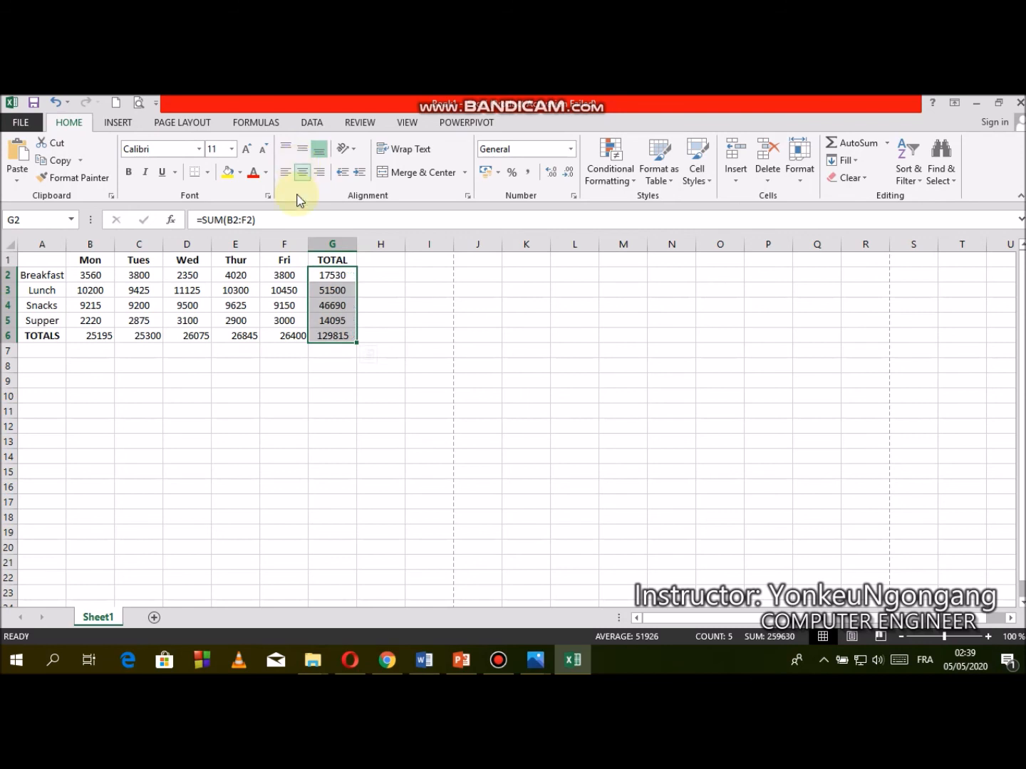
pyautogui.moveTo(292, 338); pyautogui.dragTo(99, 335)
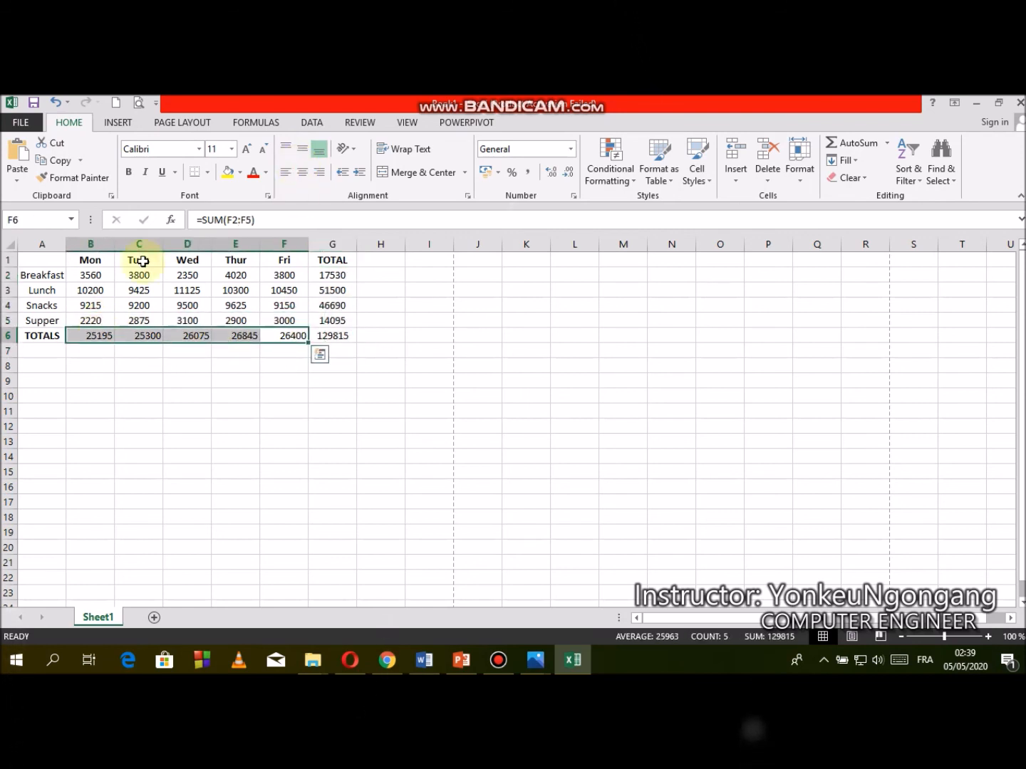
pyautogui.click(302, 173)
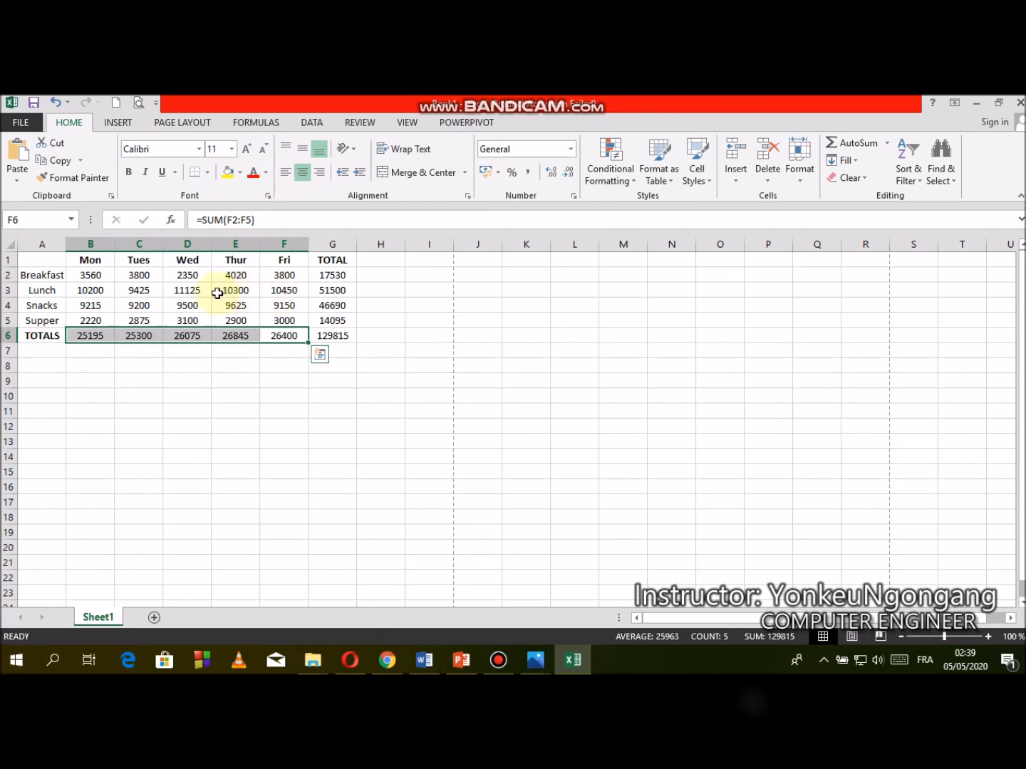
# Step: Apply All Borders to the whole expenditure table, A1:G6
pyautogui.moveTo(32, 260); pyautogui.dragTo(334, 335)
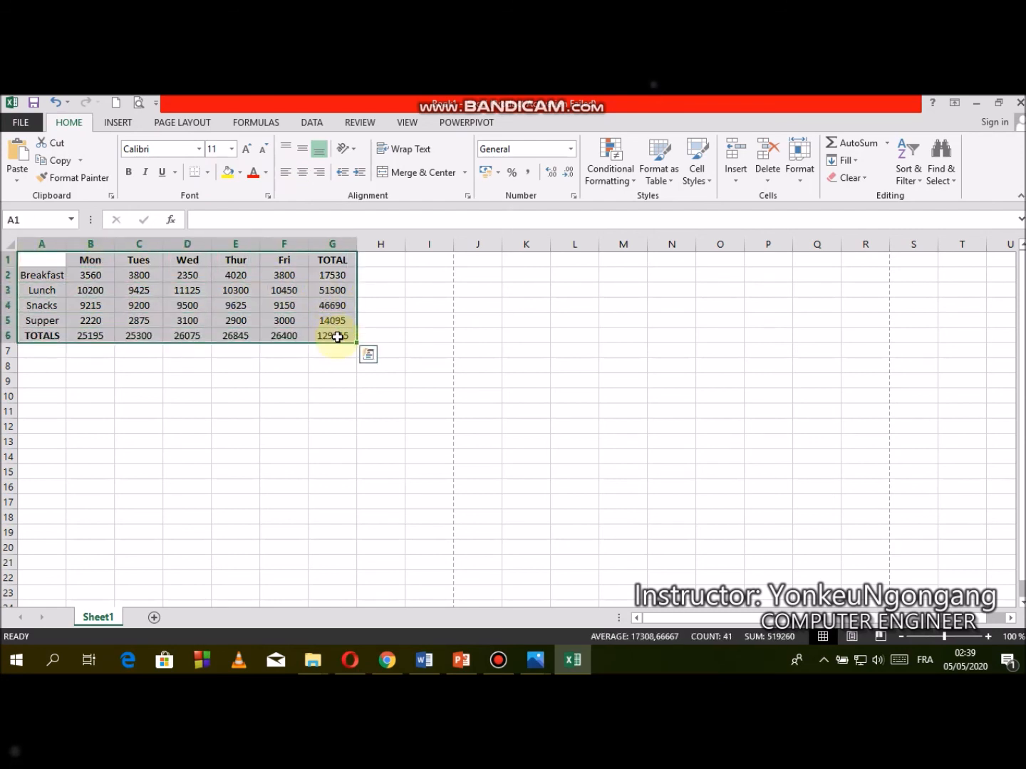
pyautogui.click(115, 124)
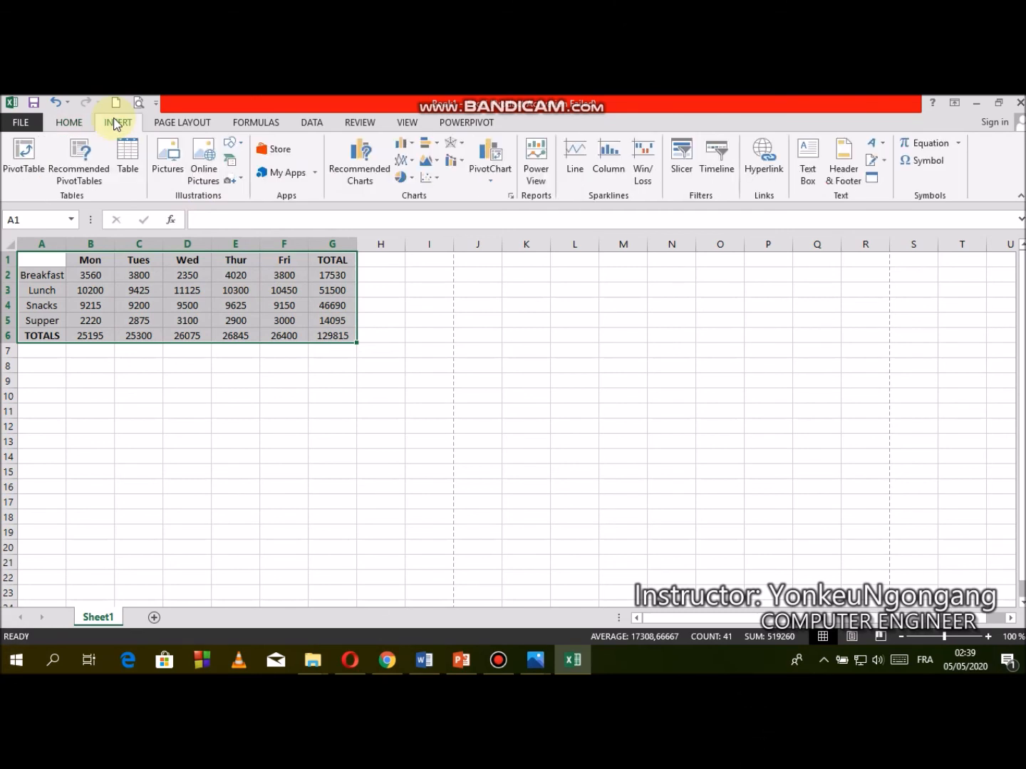
pyautogui.click(77, 125)
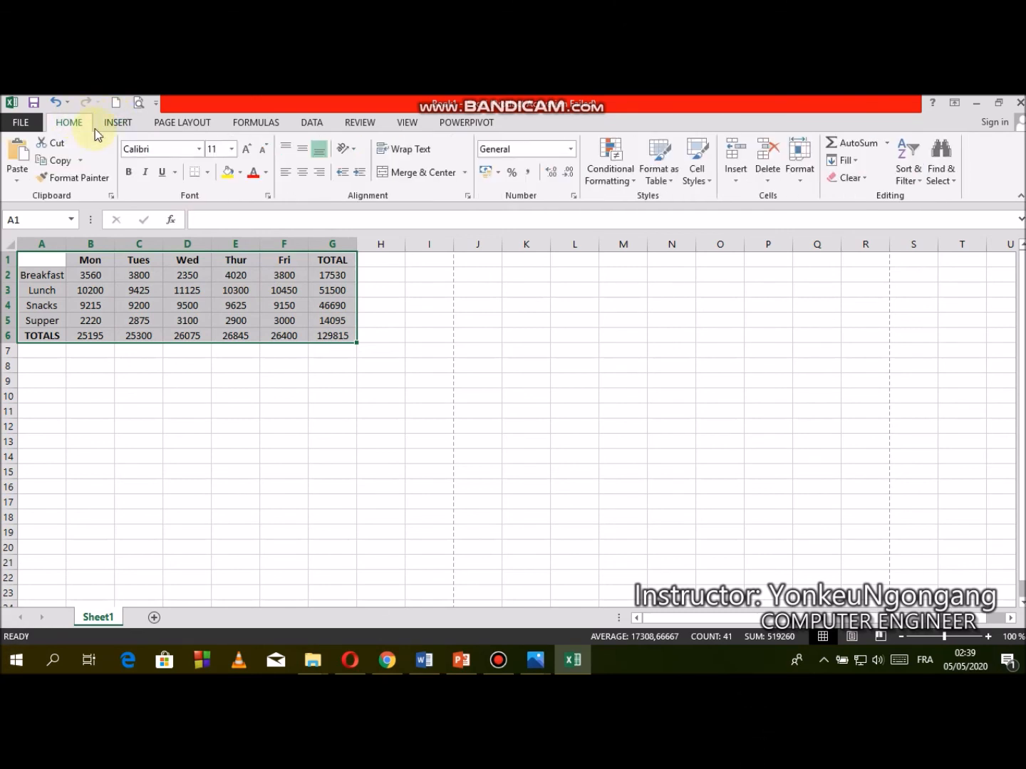
pyautogui.click(209, 173)
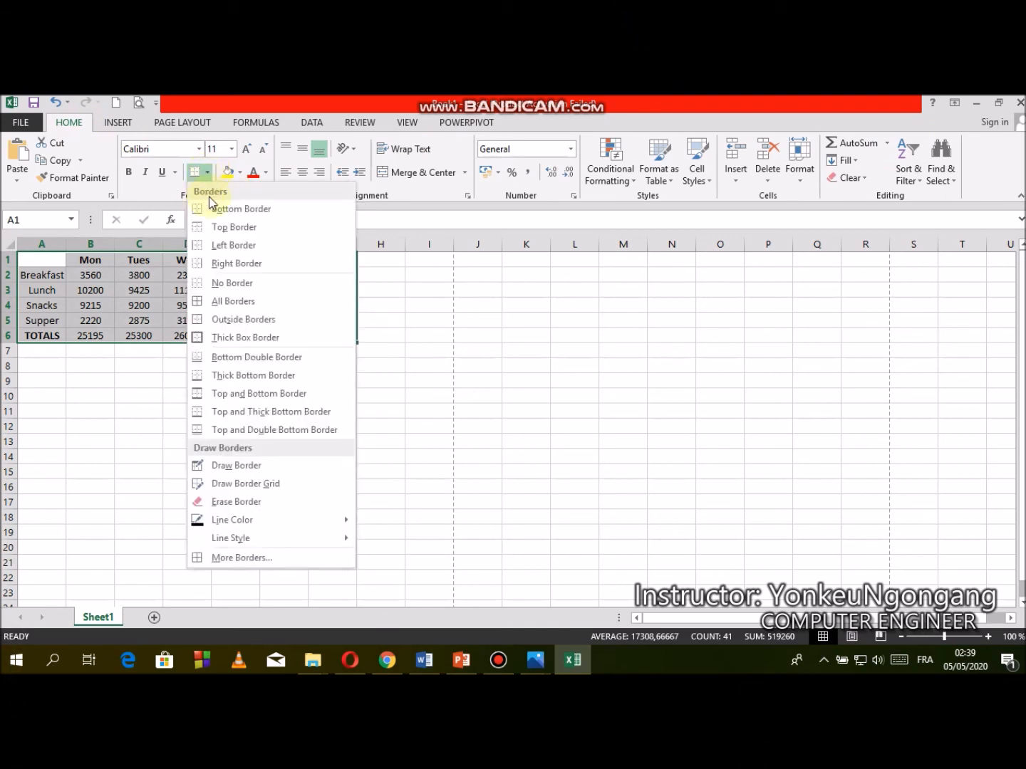
pyautogui.click(212, 300)
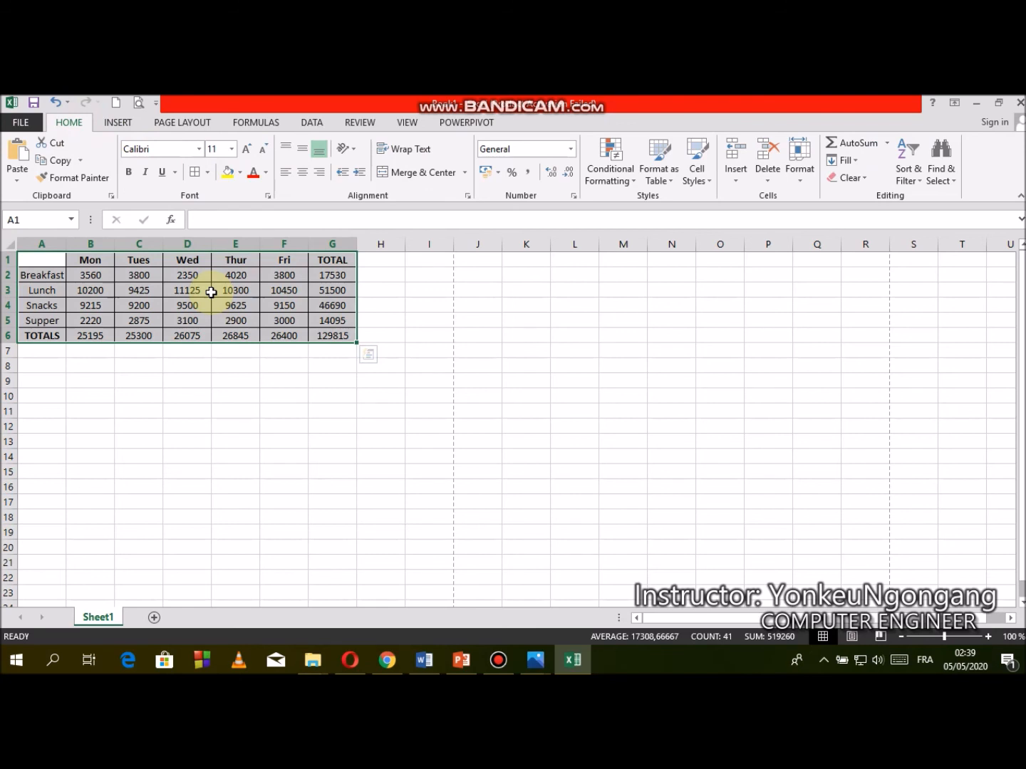
# Step: Look at the workbook's file information page, return to the sheet, and bring the Task 3.2 photo 7.jpg back into view
pyautogui.click(28, 123)
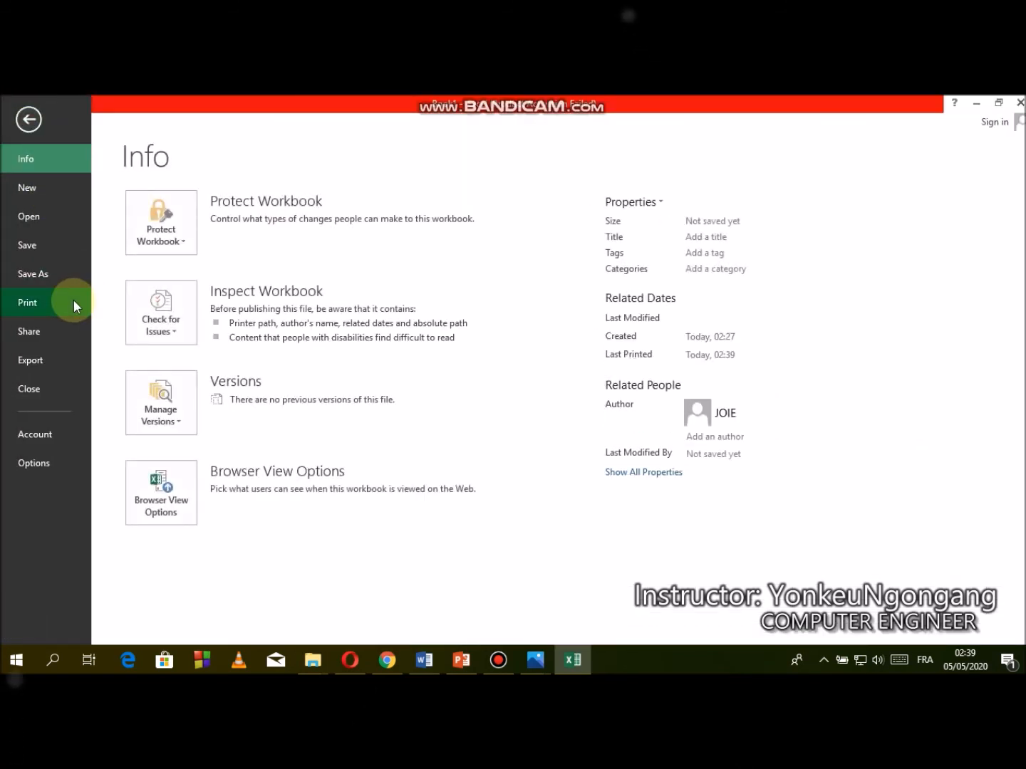
pyautogui.click(28, 107)
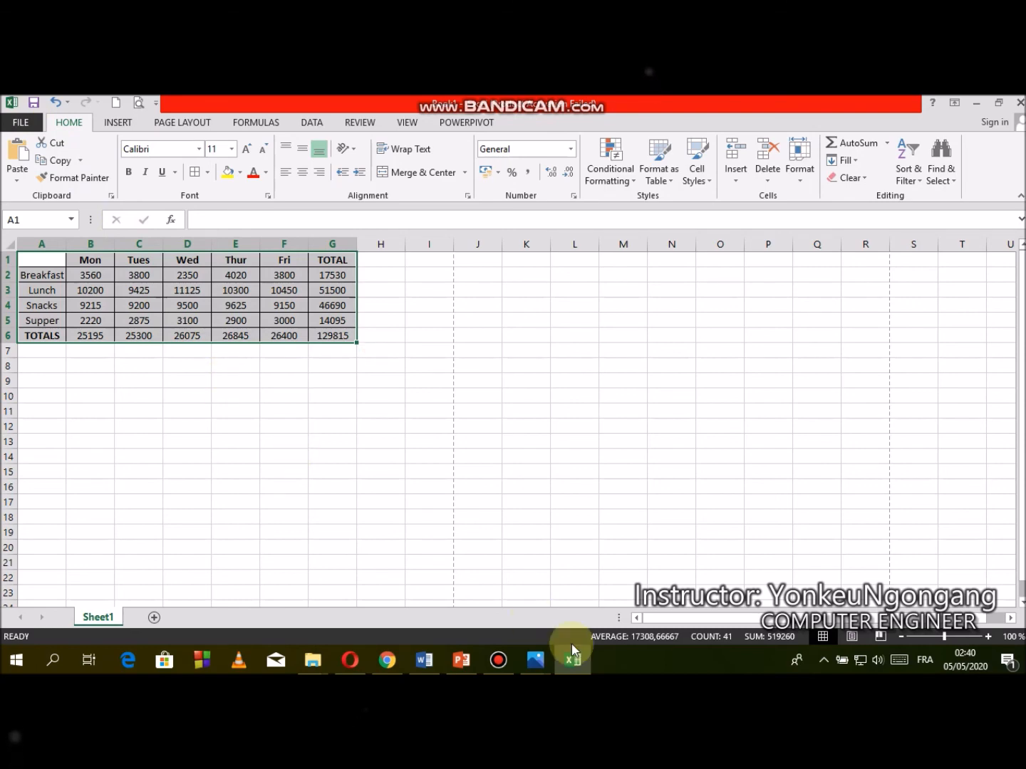
pyautogui.moveTo(527, 669)
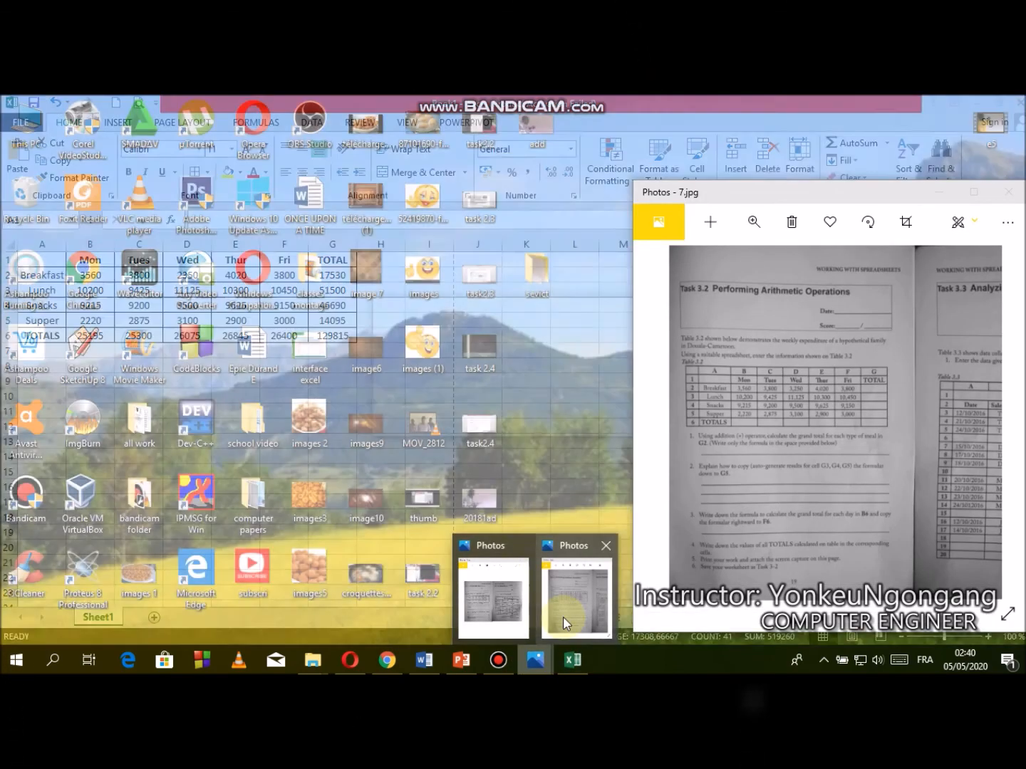
pyautogui.click(562, 619)
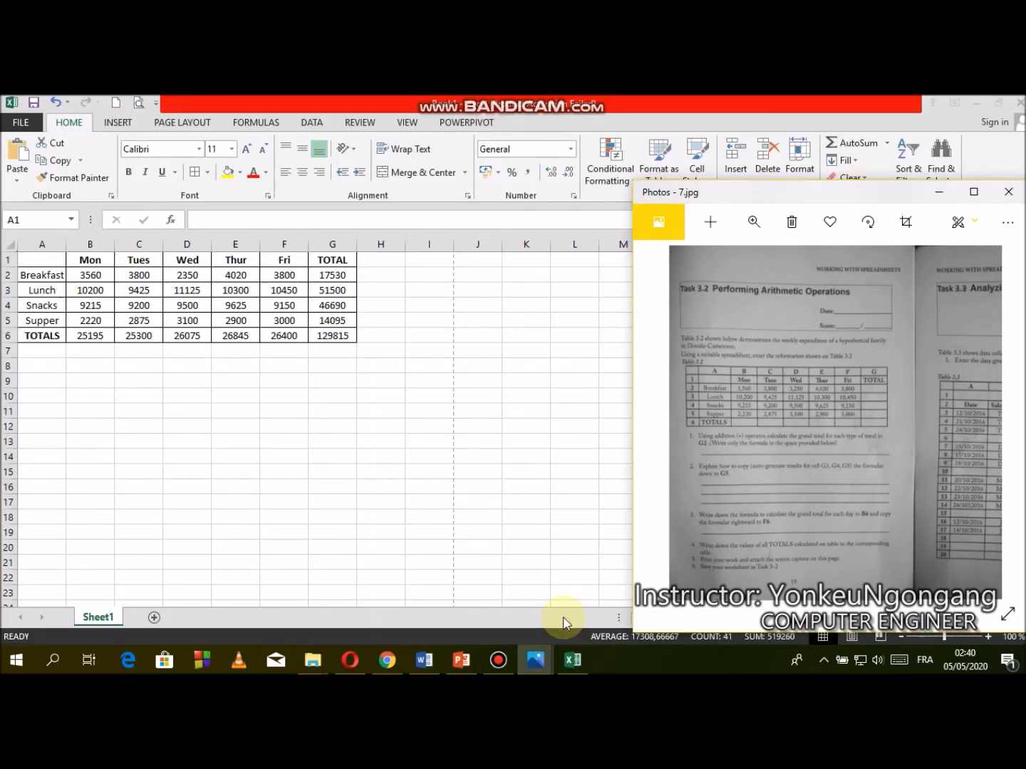